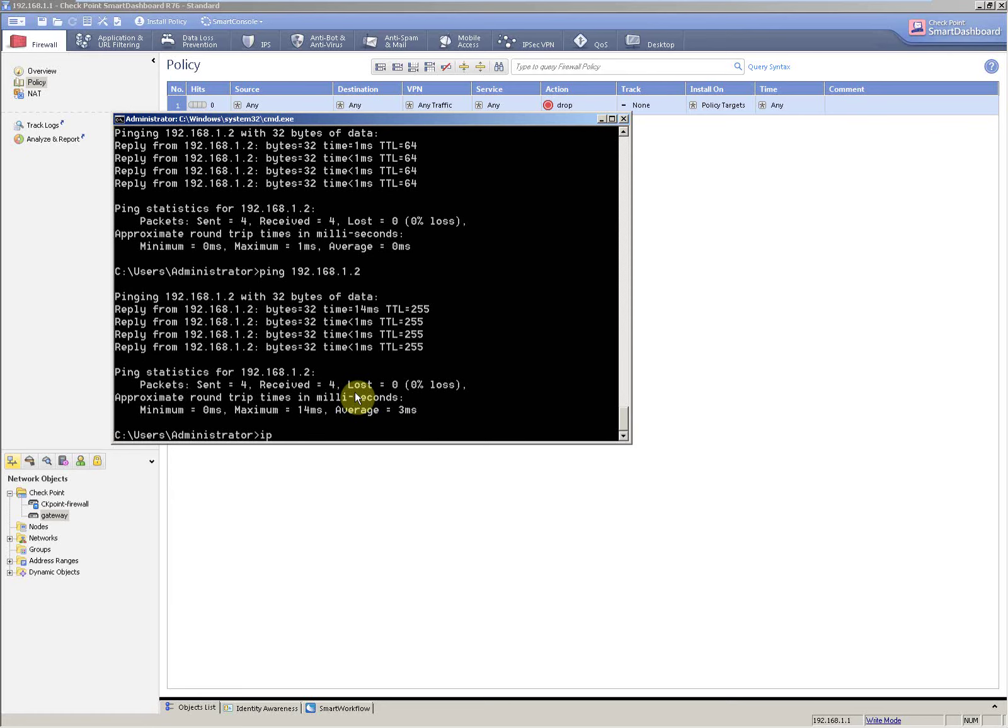
# Step: Run ipconfig to read the PC's IPv4 address 192.168.1.5 and default gateway 192.168.1.2
pyautogui.write('nfig')
pyautogui.press('Return')
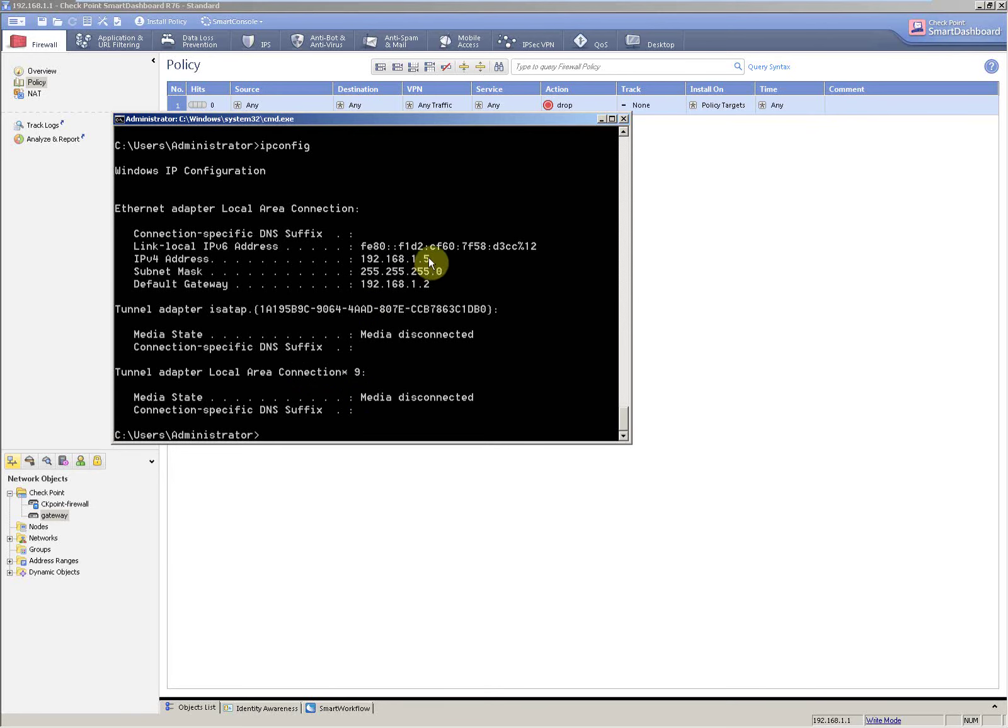
# Step: Create a new host pc-192.168.15 at IPv4 192.168.1.5 as rule 1's source
pyautogui.click(602, 120)
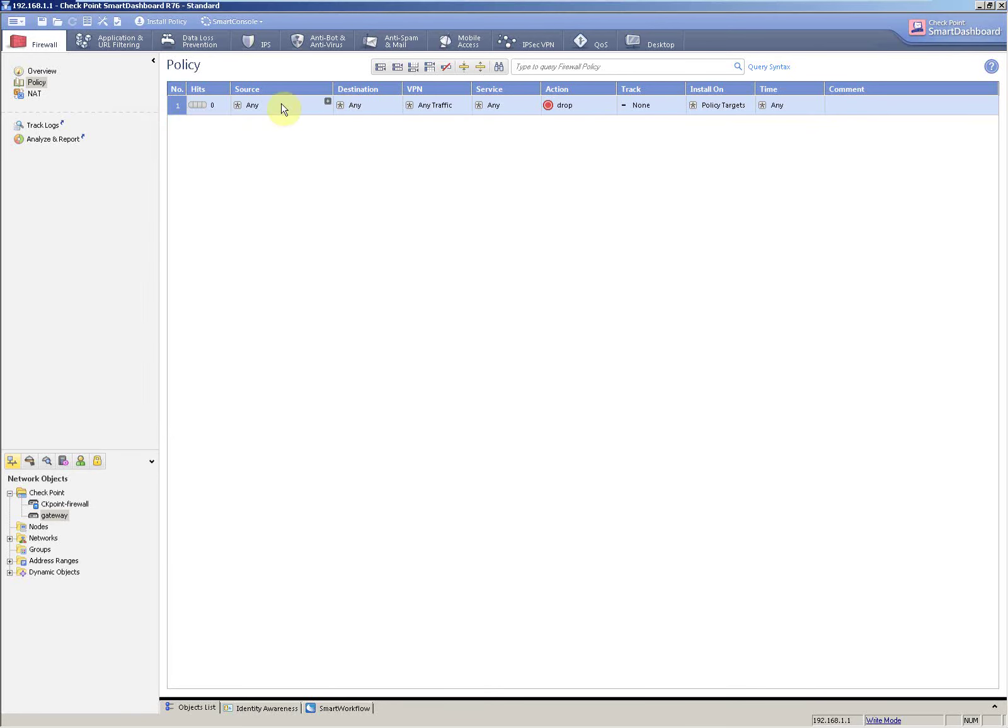
pyautogui.click(327, 103)
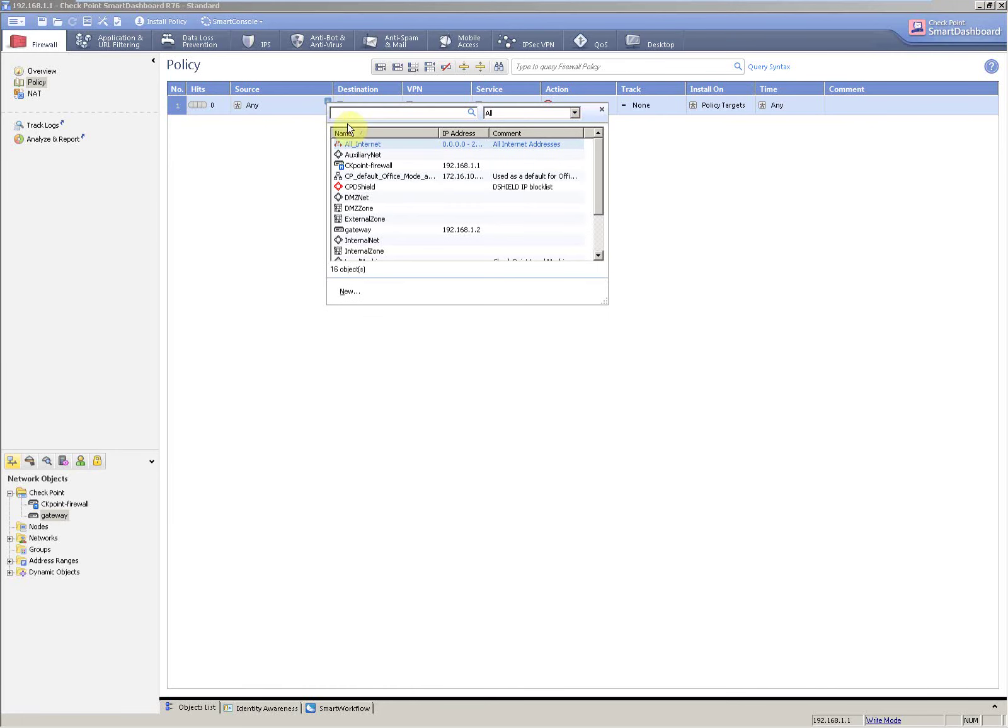
pyautogui.write('192.168.1.5')
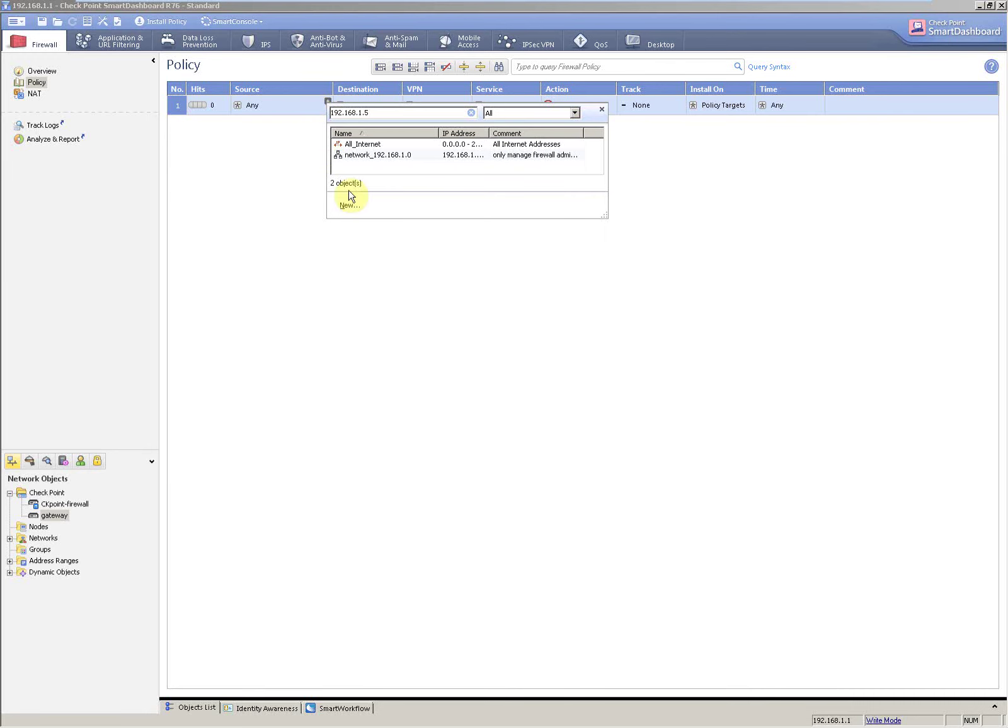
pyautogui.click(347, 210)
pyautogui.click(356, 219)
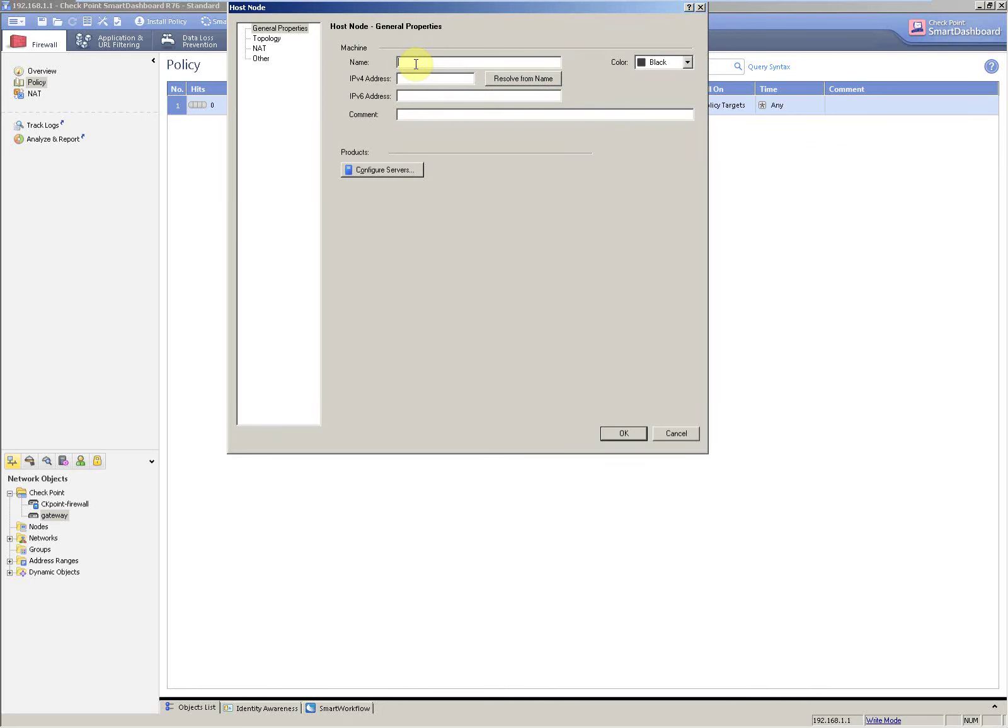
pyautogui.write('pc')
pyautogui.write('-192.168.15')
pyautogui.click(419, 75)
pyautogui.write('192.168')
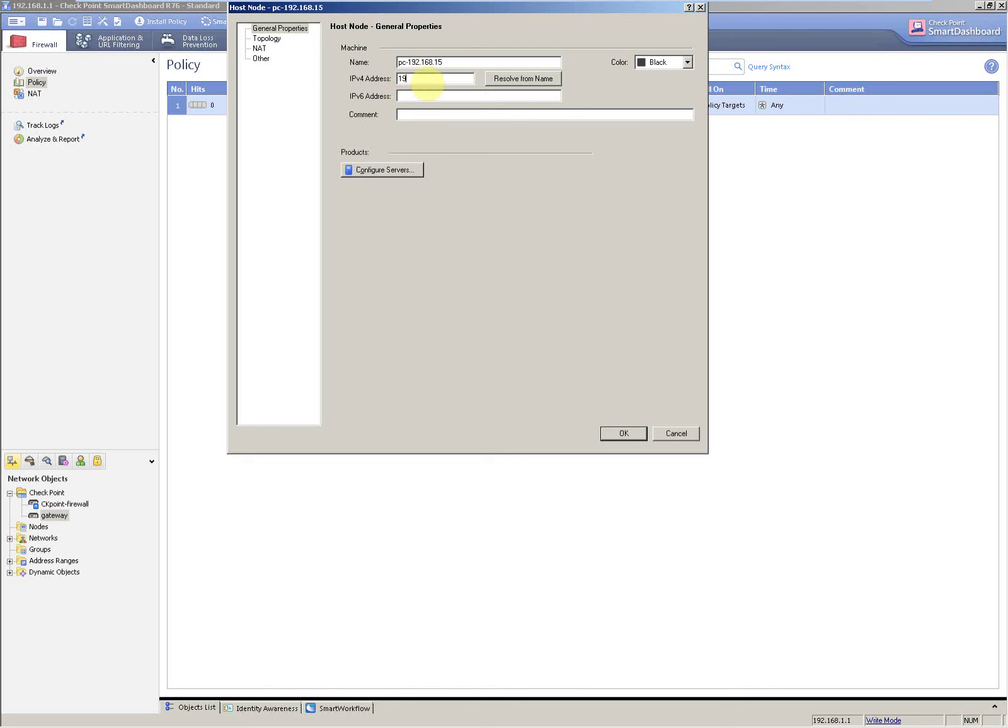
pyautogui.write('.1.5')
pyautogui.click(407, 114)
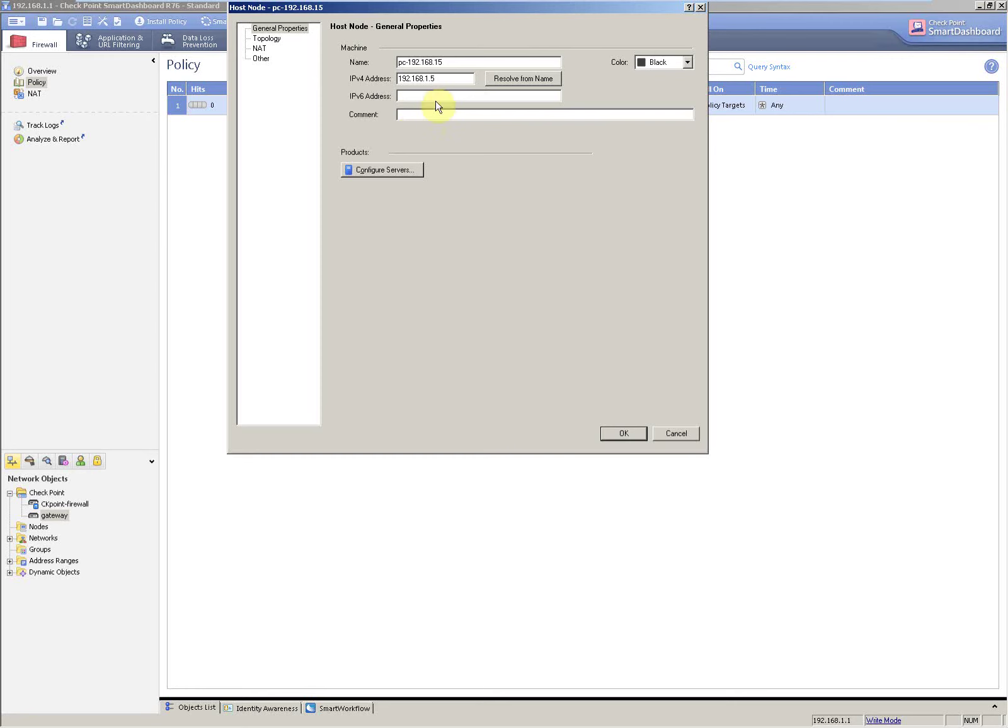
pyautogui.click(629, 436)
# Step: Correct the host's name to pc-192.168.1.5
pyautogui.moveTo(285, 113)
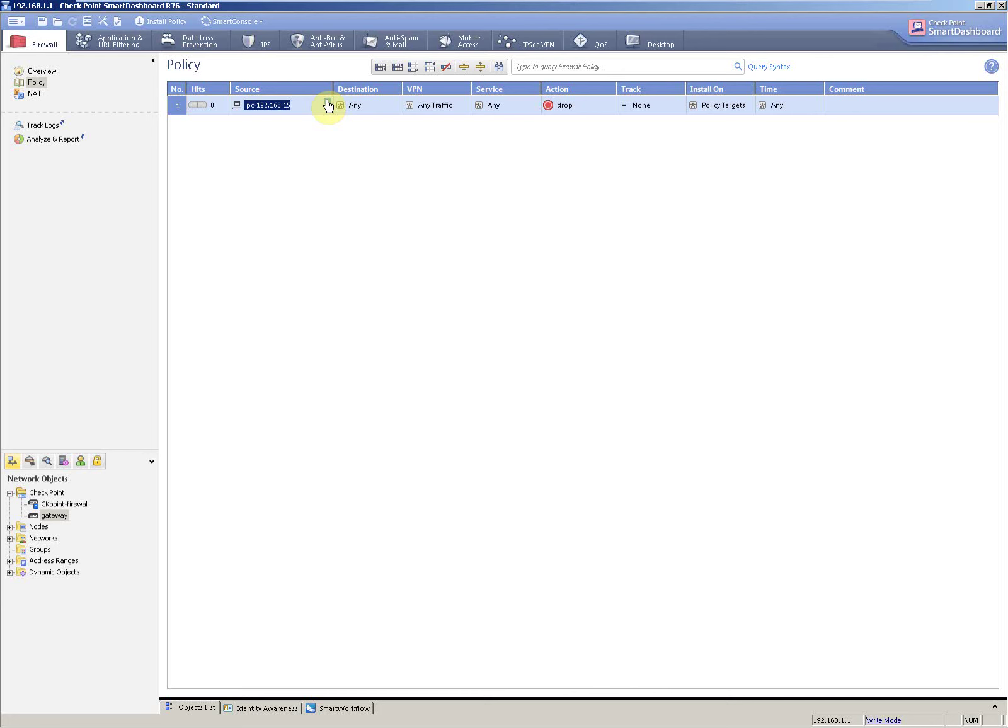
pyautogui.doubleClick(279, 108)
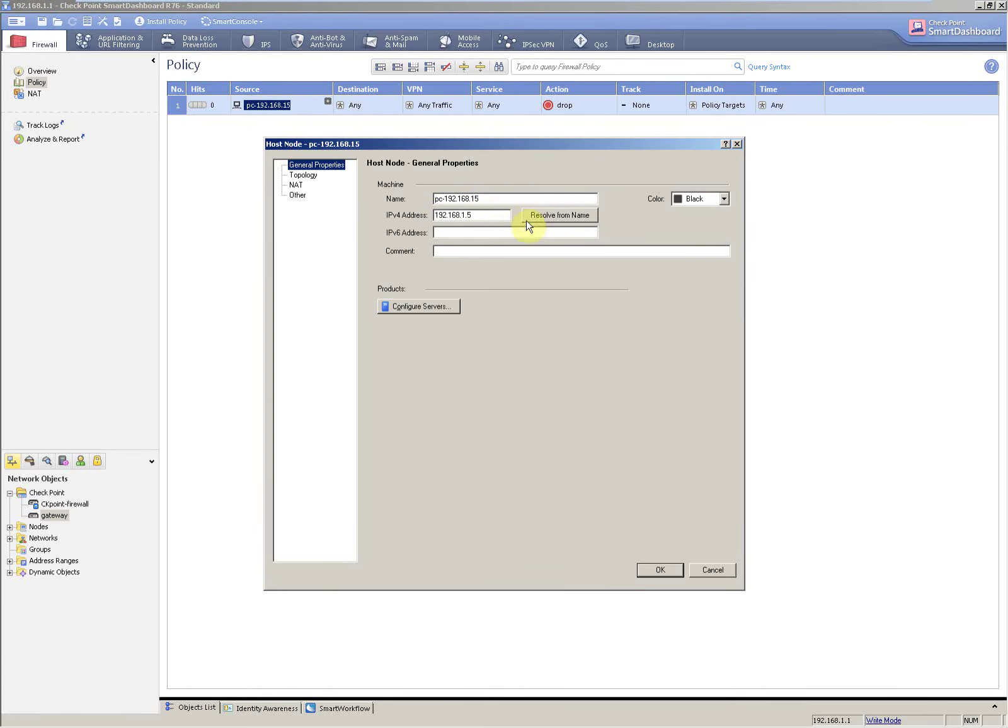
pyautogui.click(484, 198)
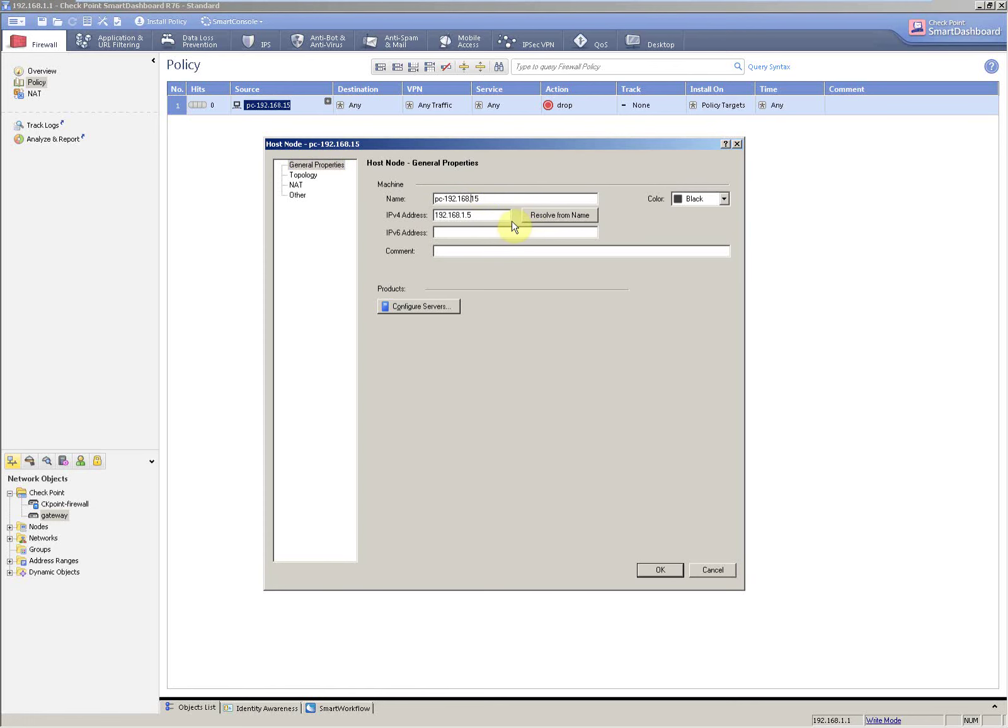
pyautogui.press('Left')
pyautogui.press('Left')
pyautogui.write('1.')
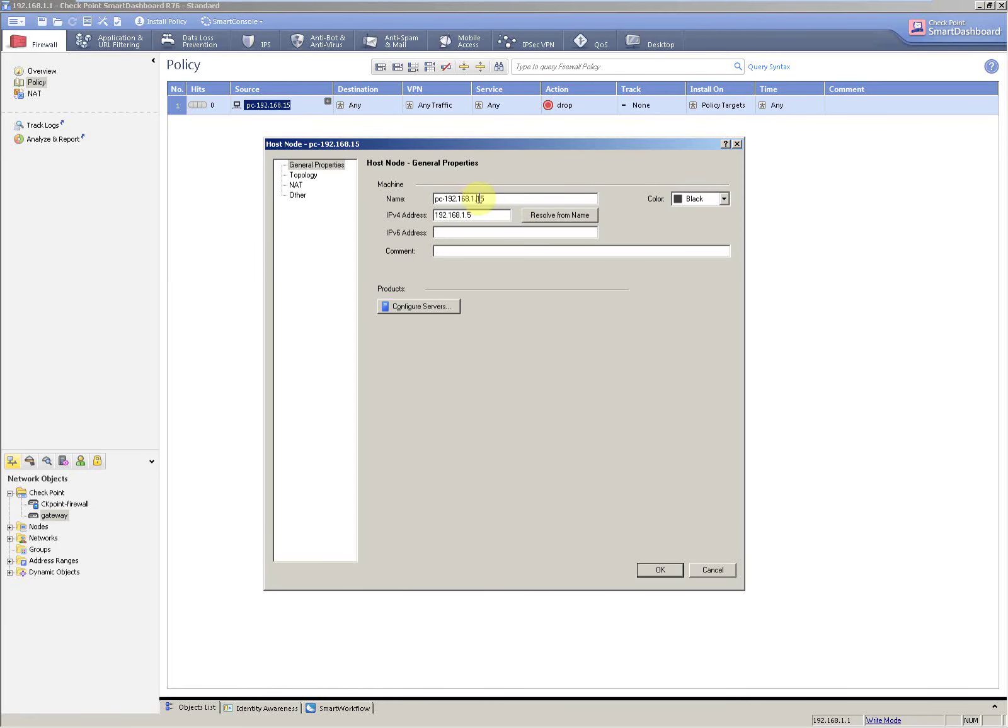
pyautogui.press('Delete')
pyautogui.click(660, 569)
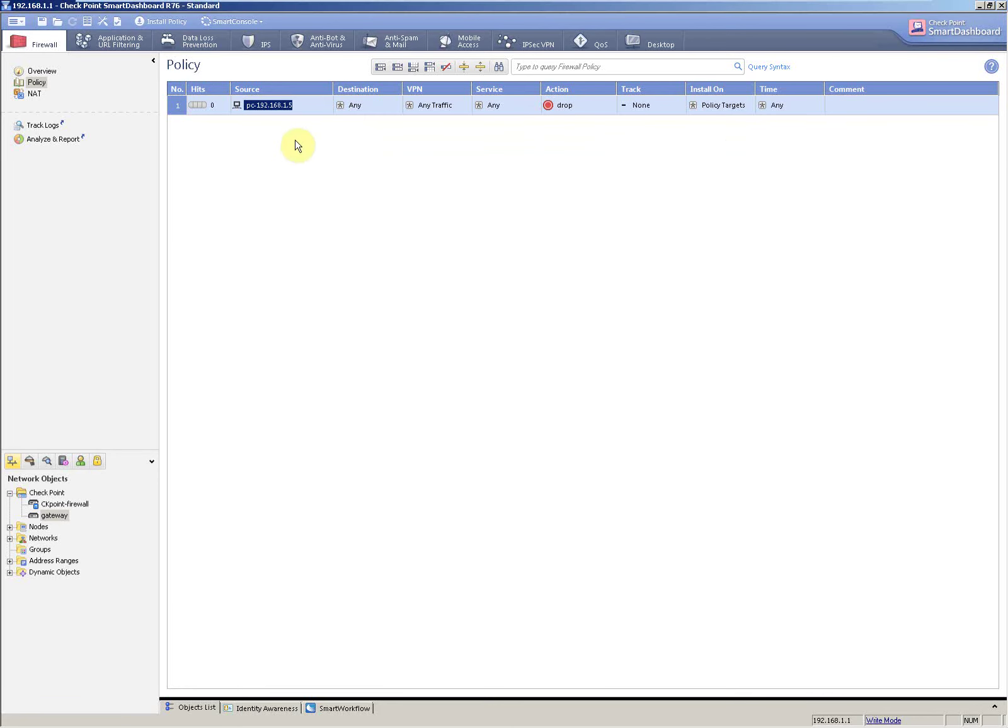
# Step: Create a new source network named network ID with address 192.168.1.0 and mask 255.255.255.0
pyautogui.click(328, 104)
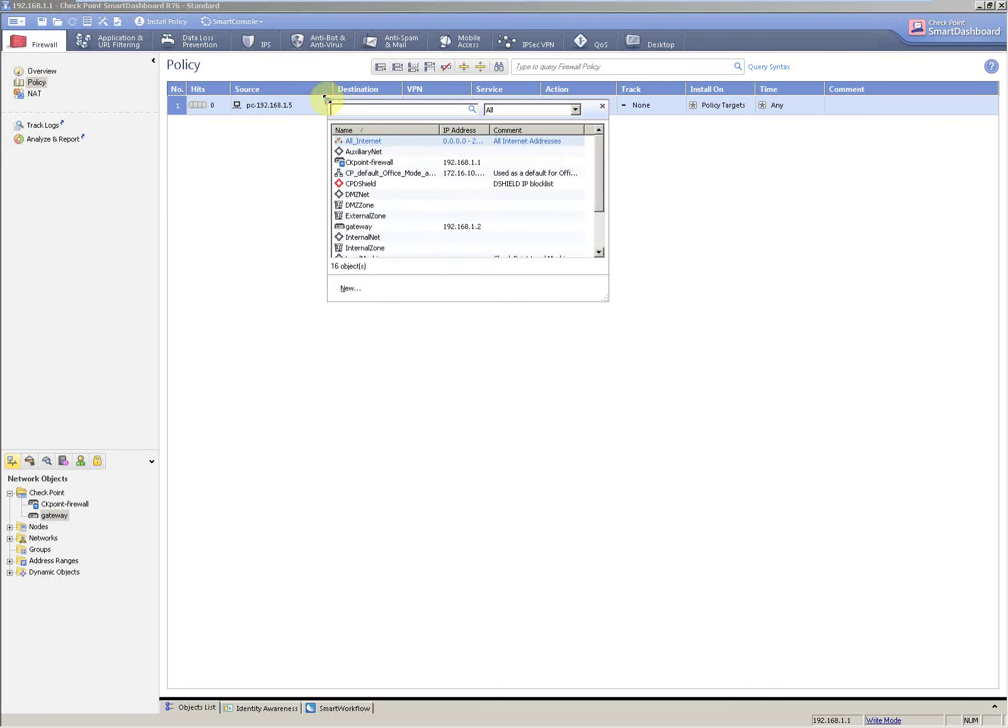
pyautogui.click(350, 290)
pyautogui.click(358, 313)
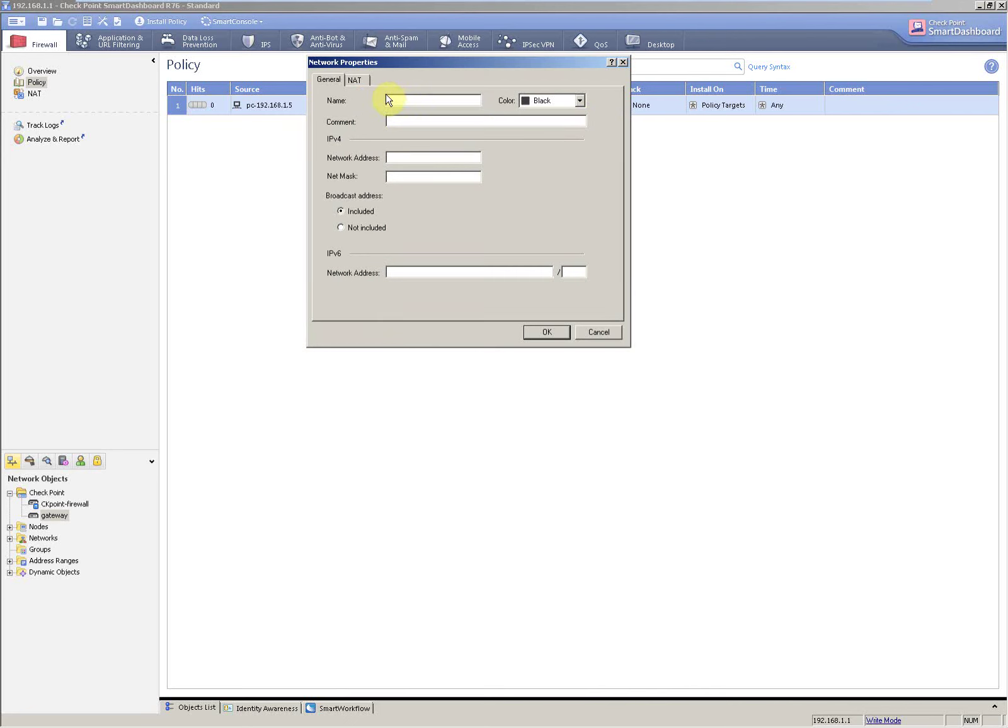
pyautogui.write('network ID')
pyautogui.click(391, 157)
pyautogui.write('192.168.1.0')
pyautogui.click(412, 176)
pyautogui.write('255')
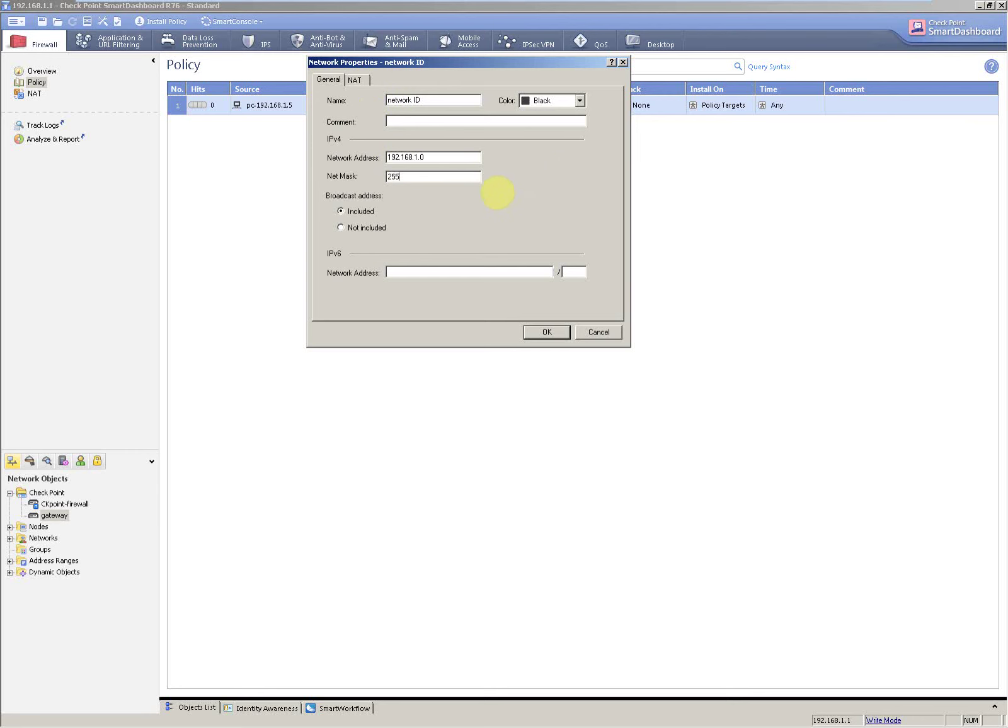
pyautogui.write('.255.255.0')
# Step: Accept the duplicate-network warning and save network_ID as rule 1's second source
pyautogui.click(454, 154)
pyautogui.click(355, 81)
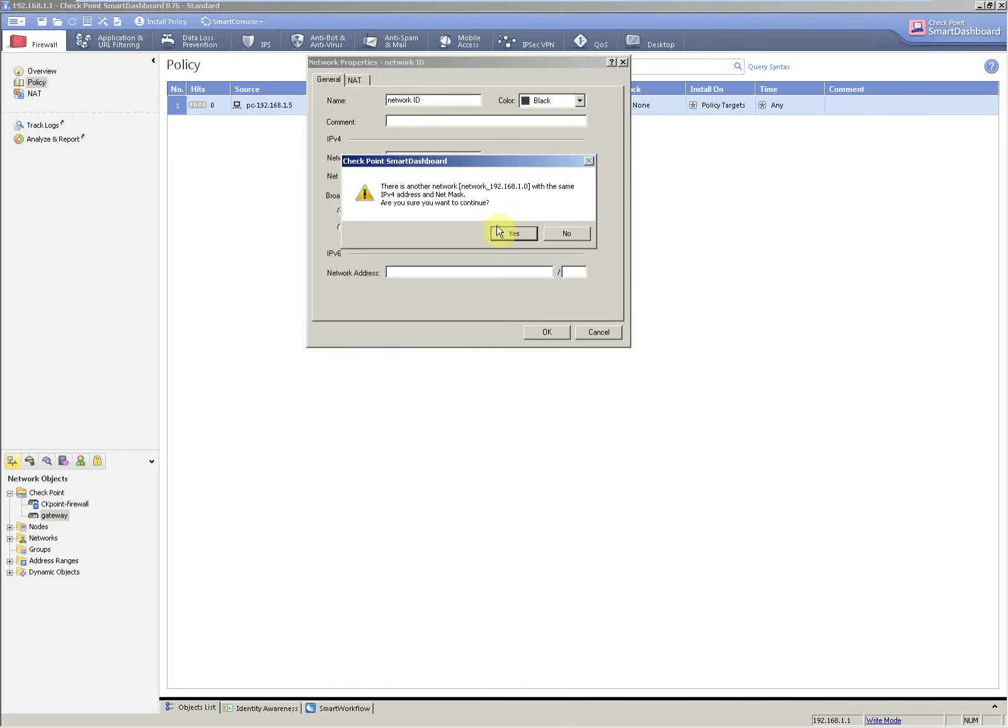
pyautogui.click(566, 233)
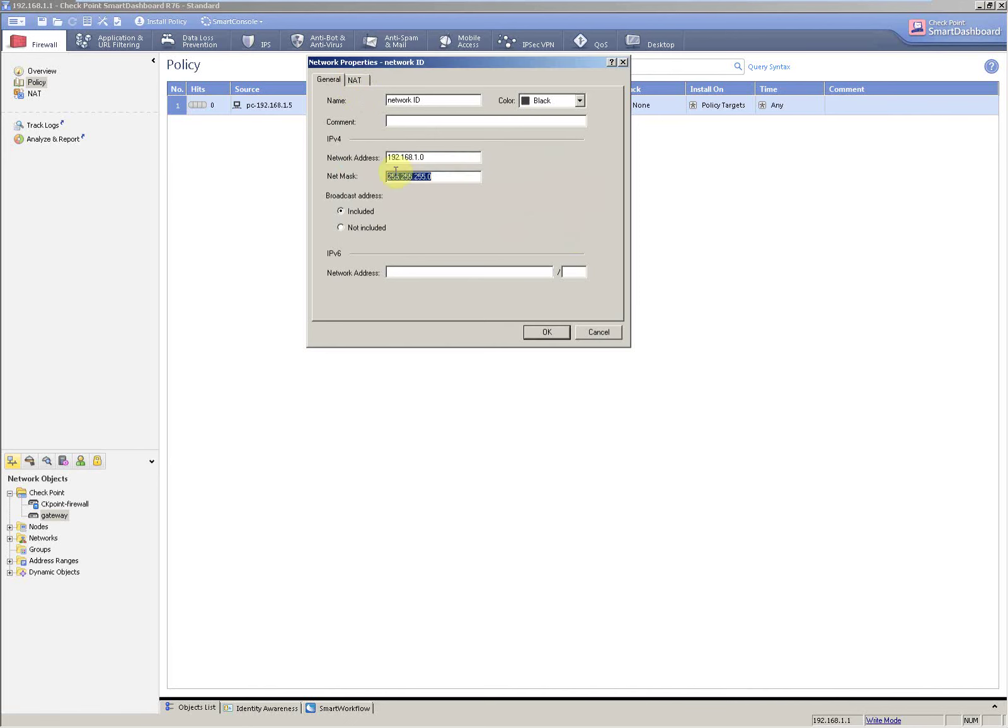
pyautogui.click(357, 86)
pyautogui.click(507, 231)
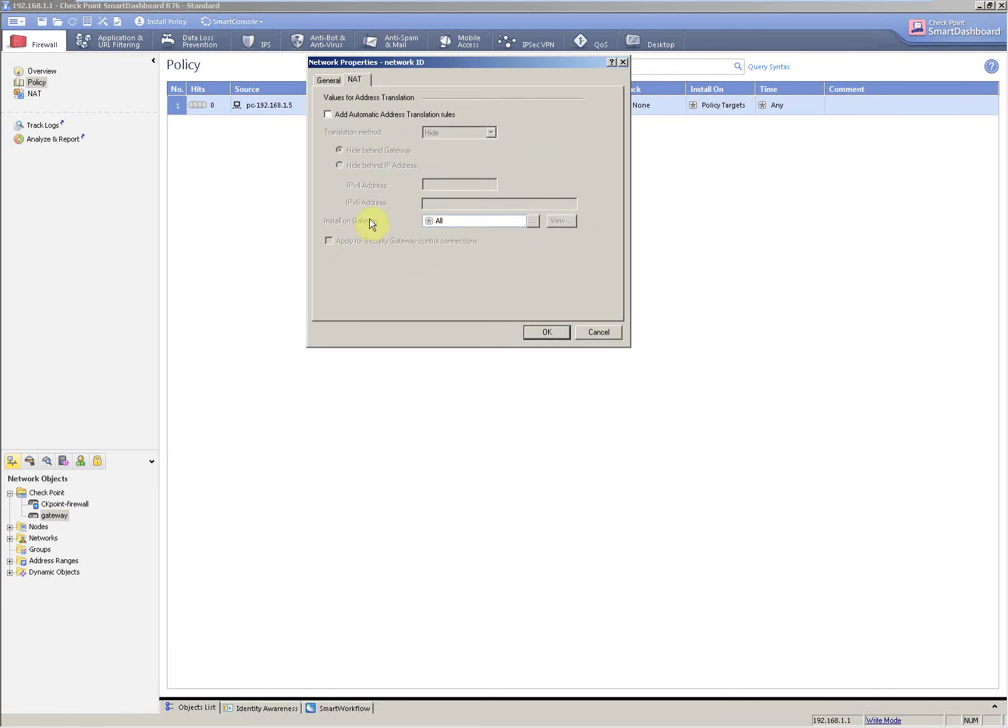
pyautogui.click(329, 80)
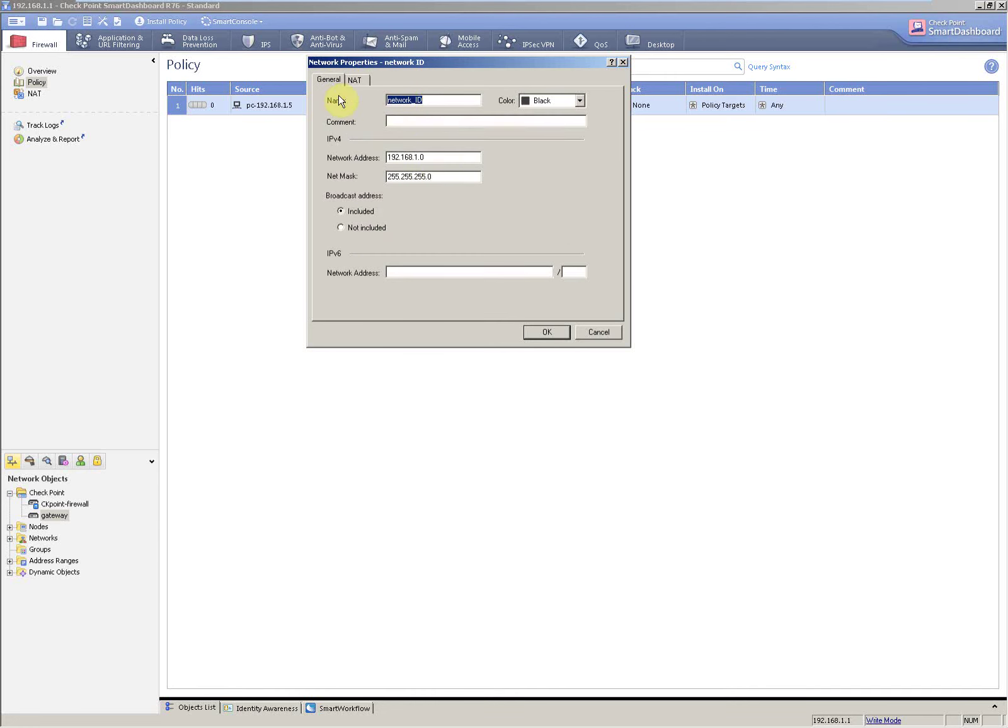
pyautogui.click(546, 333)
pyautogui.moveTo(278, 117)
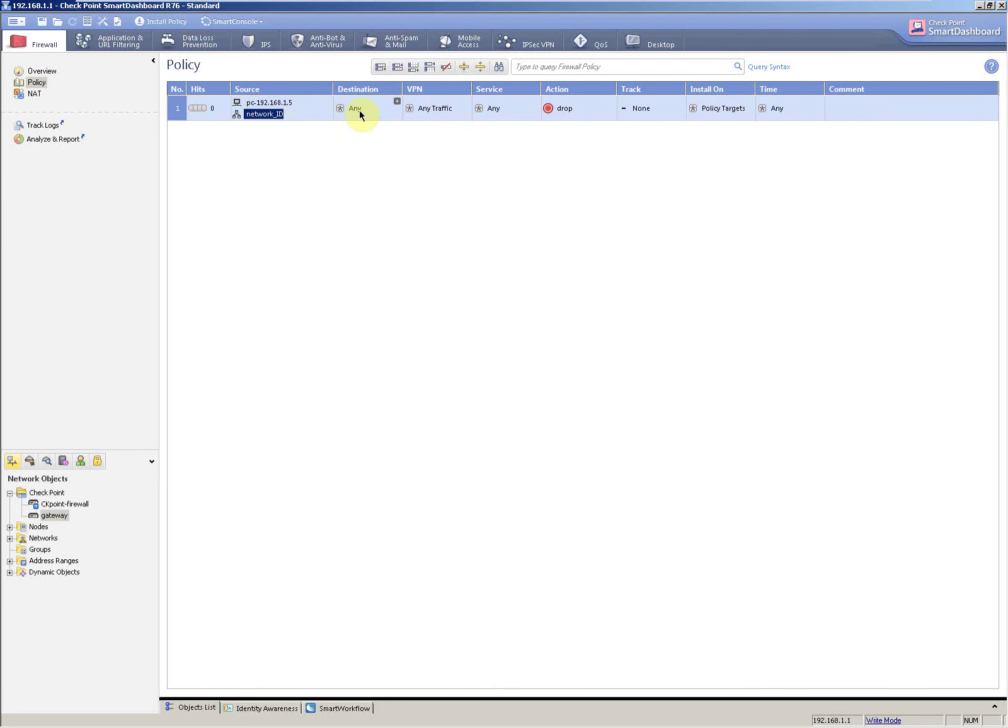
# Step: Set rule 1's destination to gateway and CKpoint-firewall
pyautogui.click(397, 101)
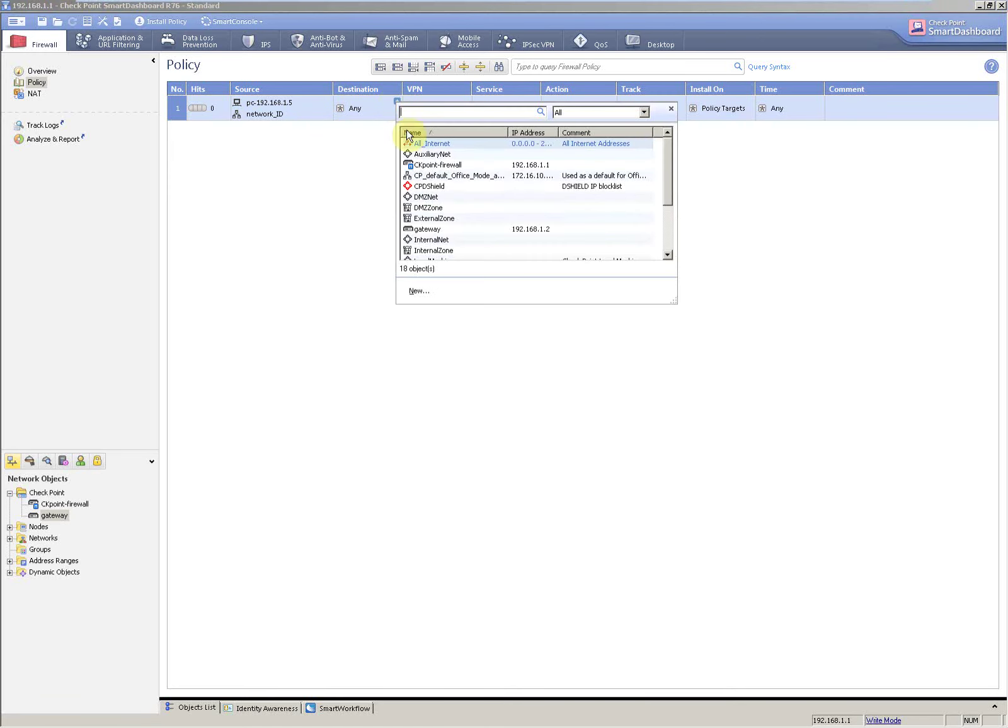
pyautogui.doubleClick(439, 229)
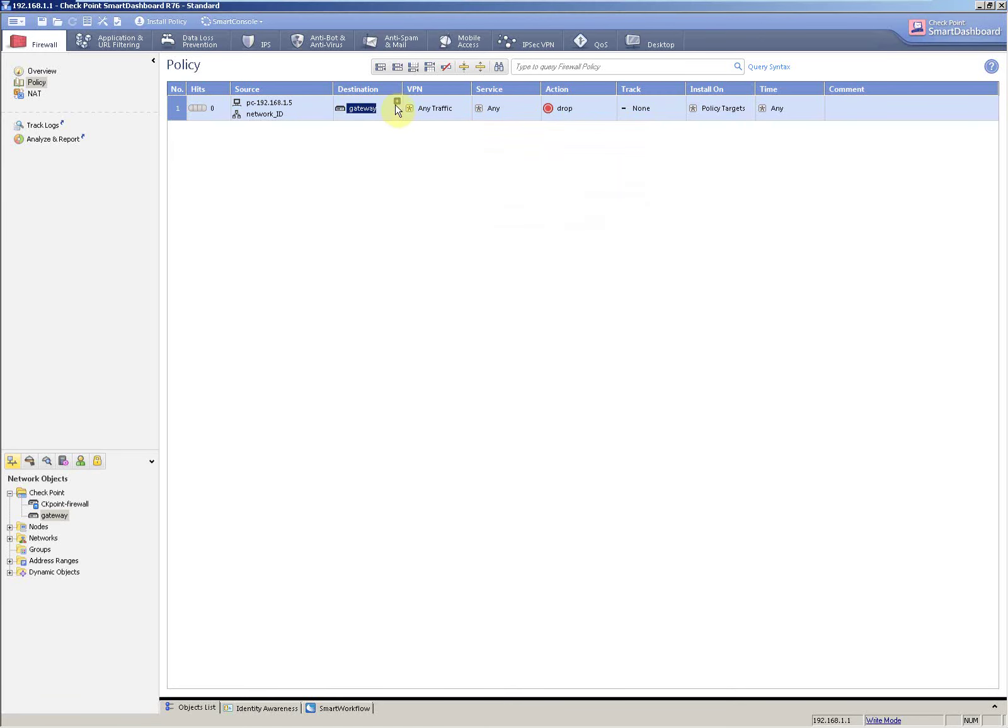
pyautogui.click(397, 100)
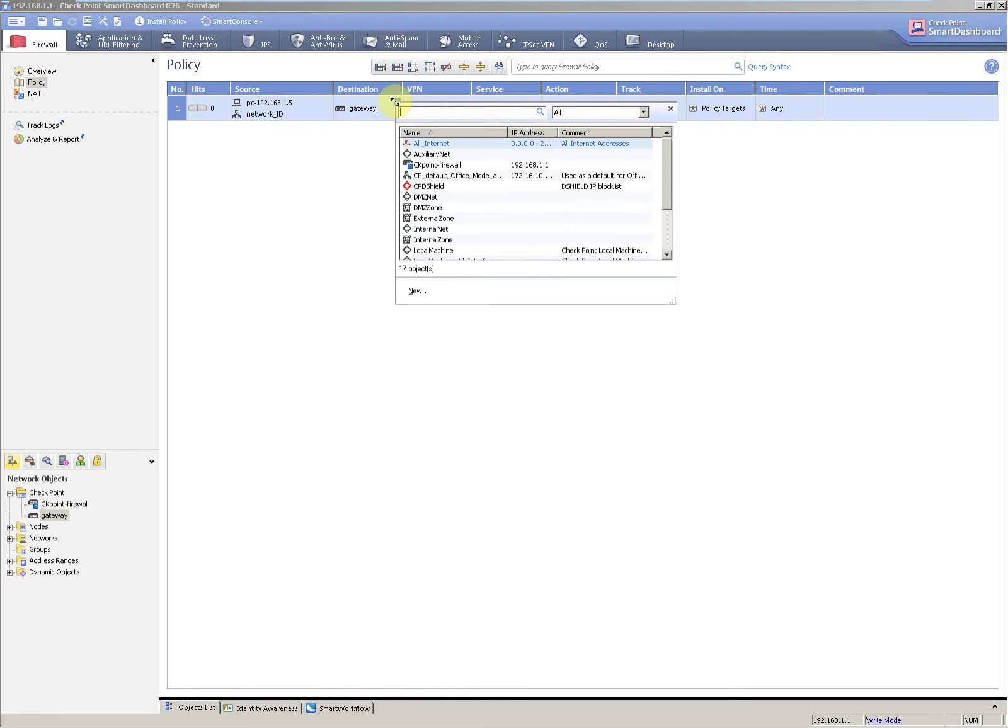
pyautogui.click(439, 166)
pyautogui.click(63, 506)
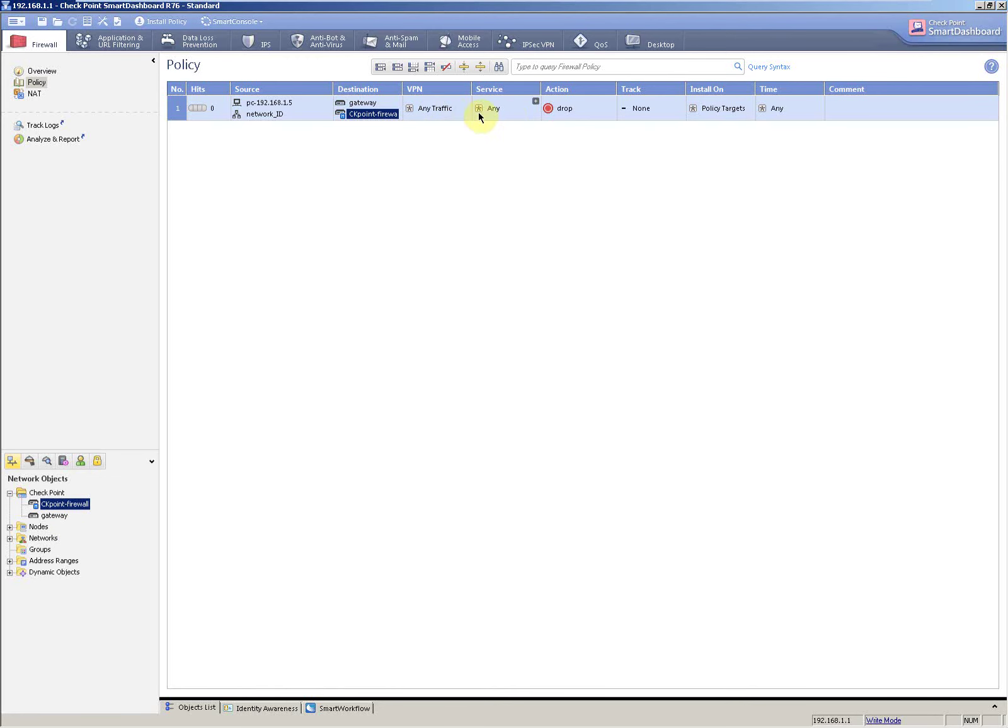
pyautogui.click(572, 116)
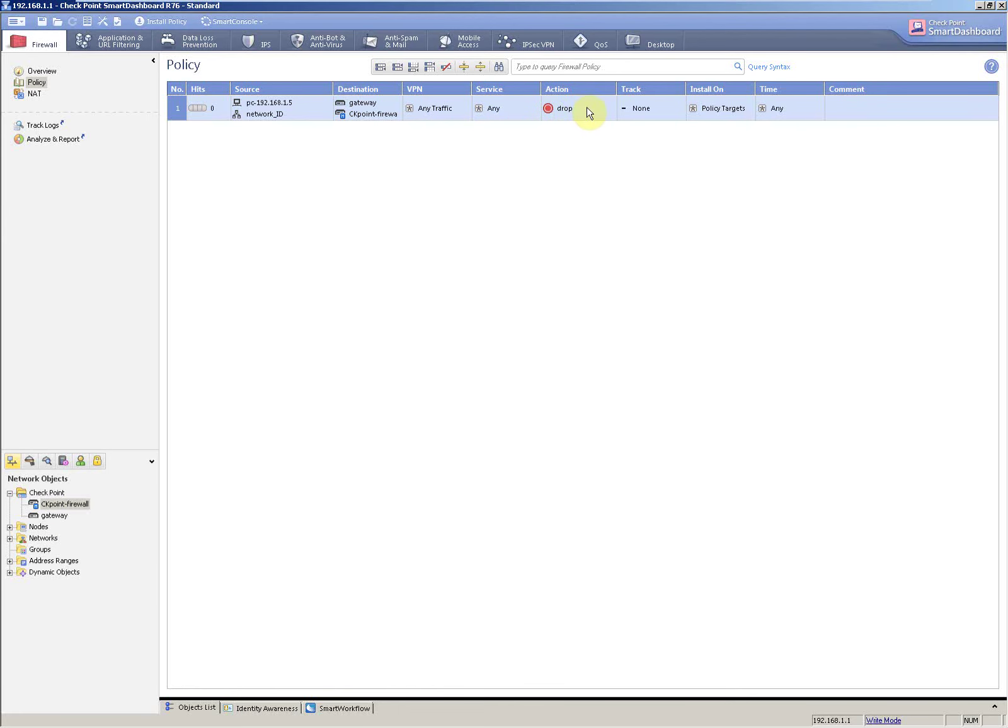
# Step: Set rule 1's action to accept and its tracking to Log
pyautogui.rightClick(570, 114)
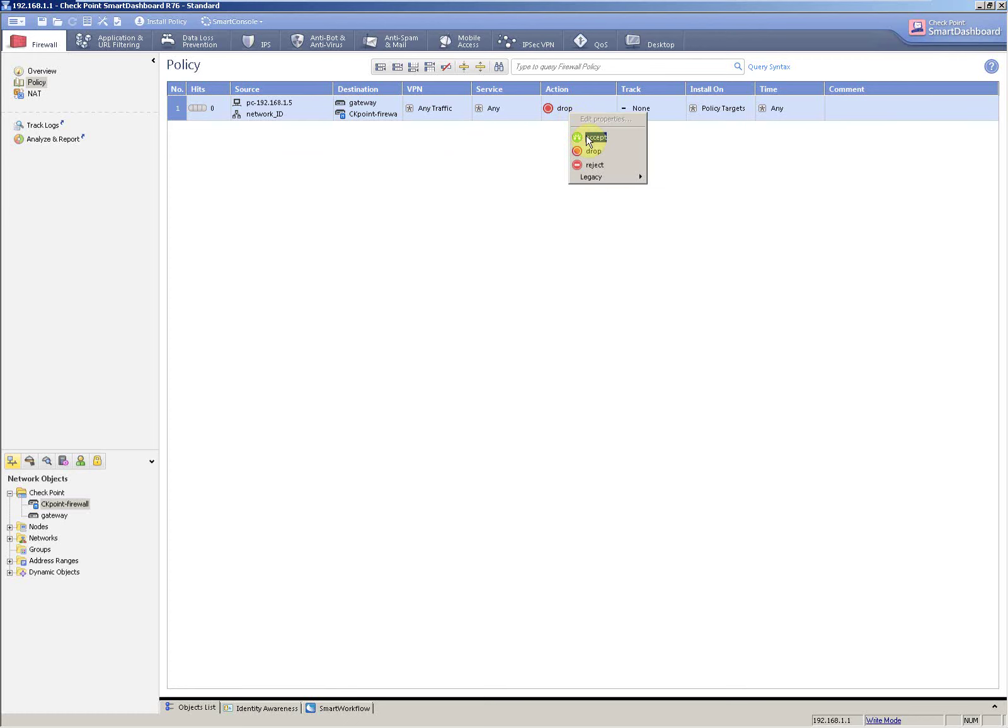
pyautogui.click(586, 137)
pyautogui.rightClick(654, 114)
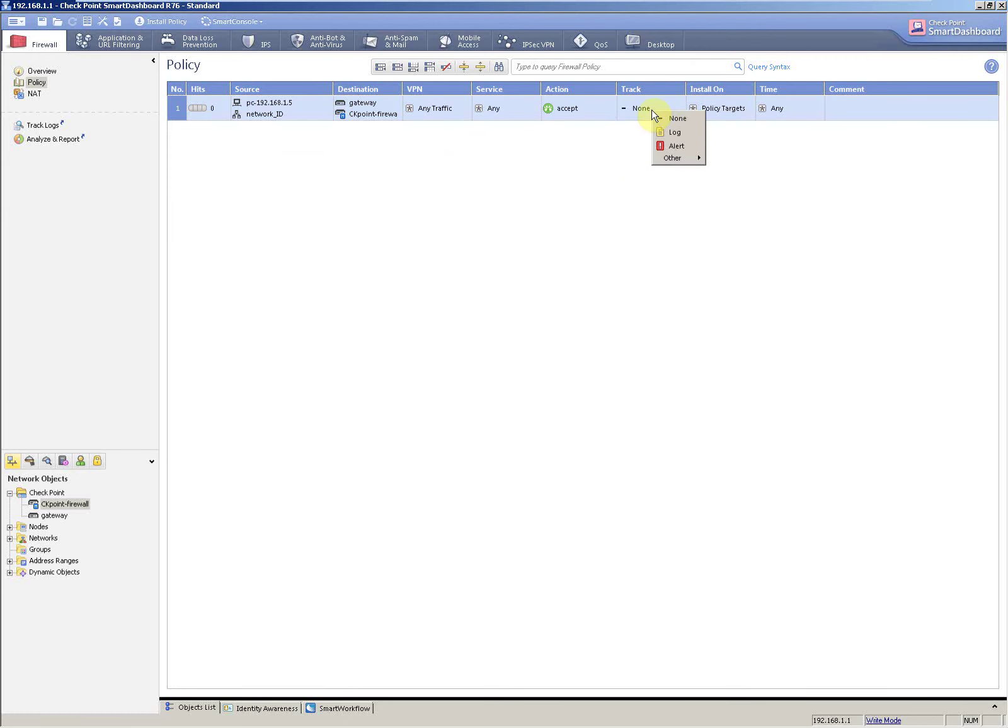
pyautogui.click(674, 133)
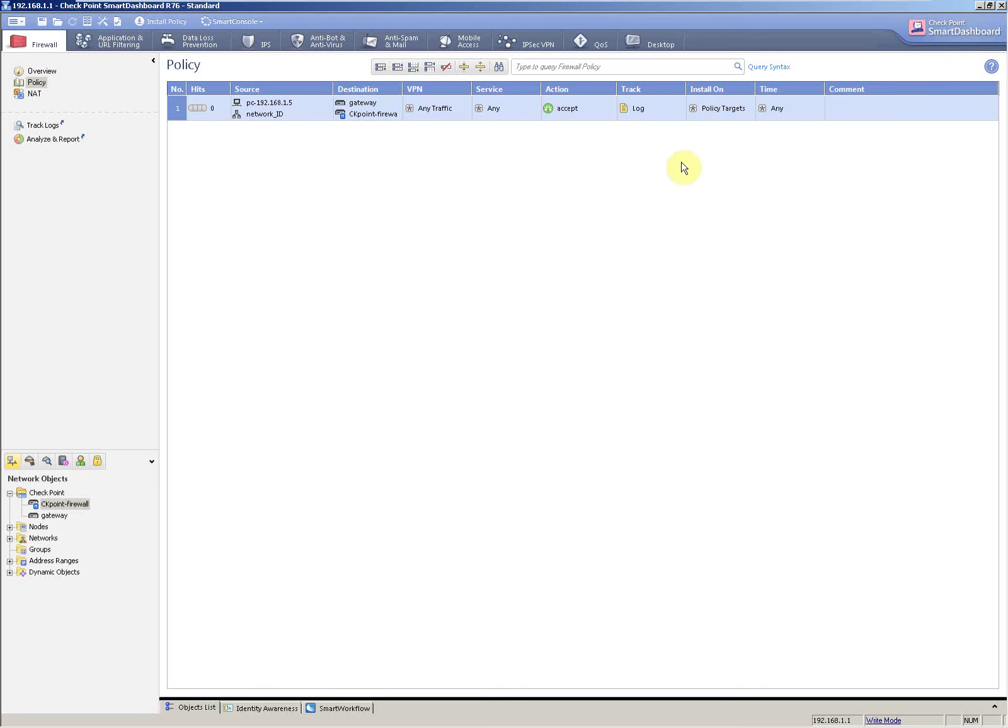
pyautogui.rightClick(860, 108)
pyautogui.click(869, 111)
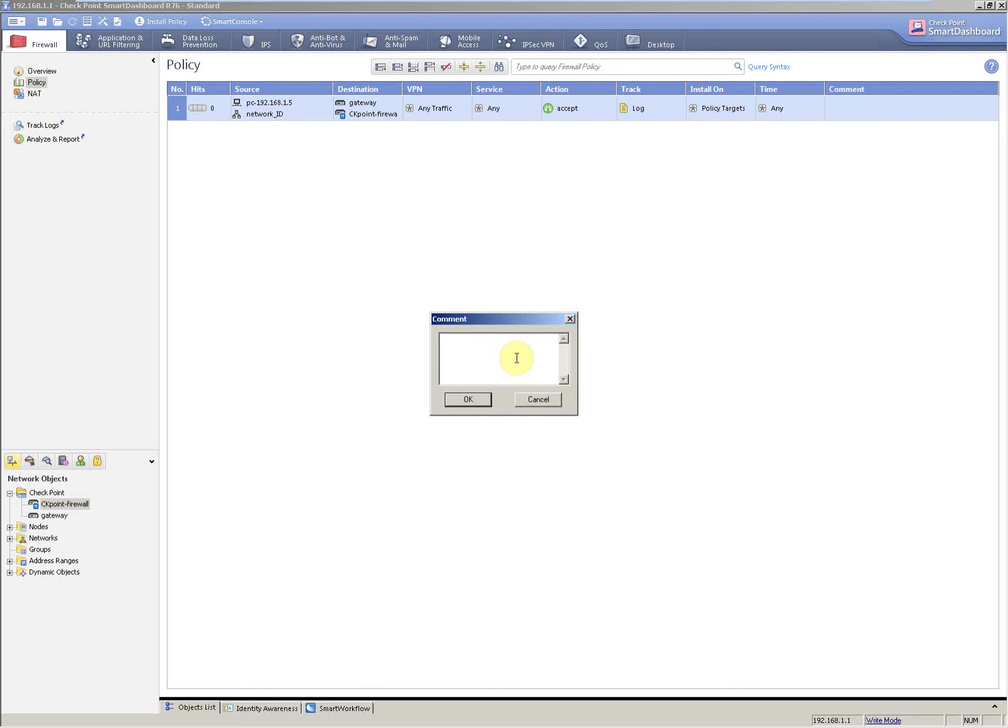
# Step: Comment the rule Management_Rule and insert a new Any/Any drop rule above it
pyautogui.write('Man')
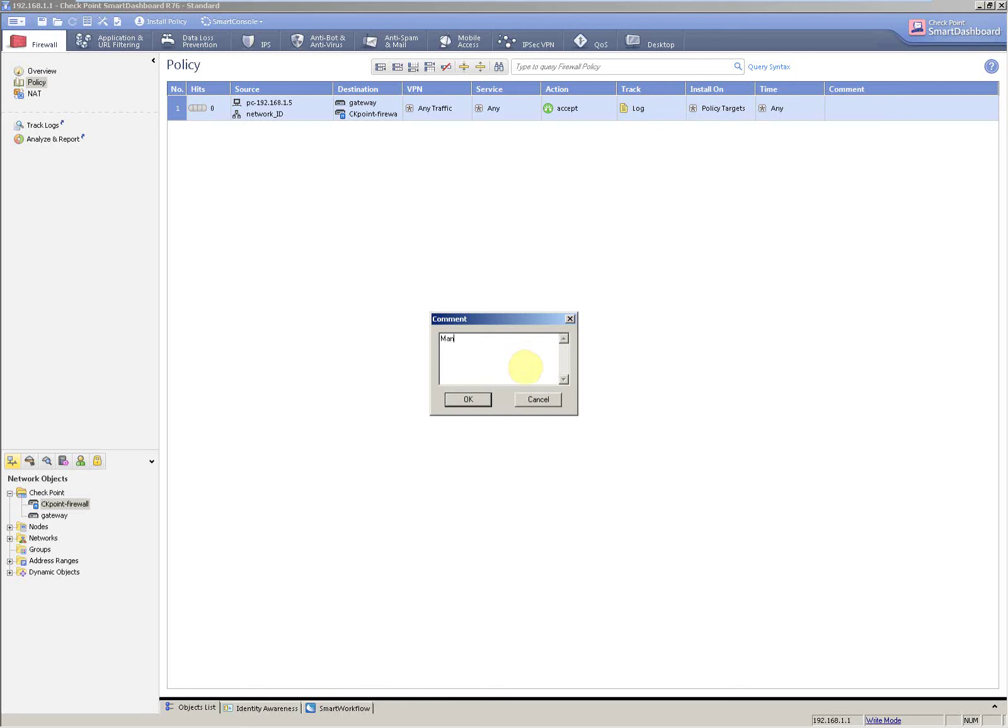
pyautogui.write('agement_Ru')
pyautogui.write('le')
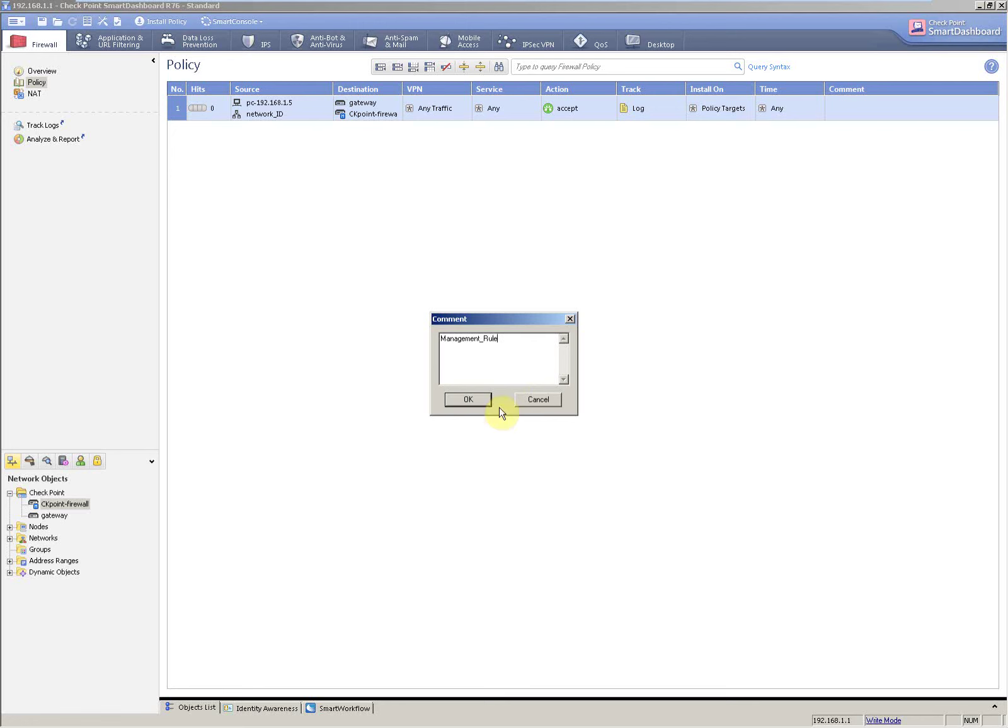
pyautogui.click(469, 400)
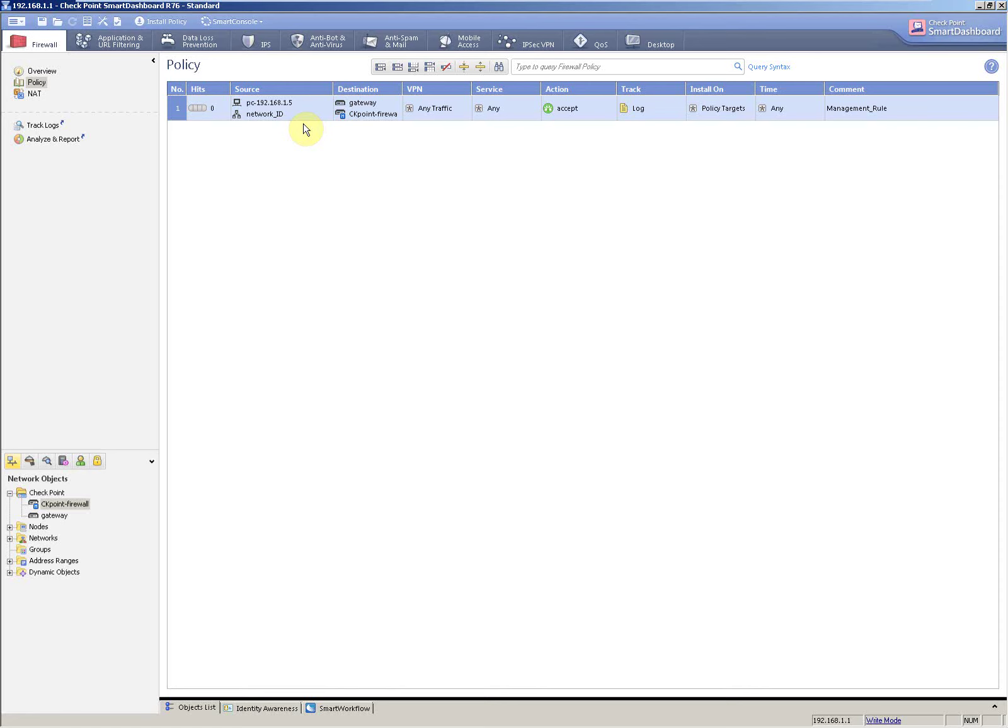
pyautogui.click(429, 68)
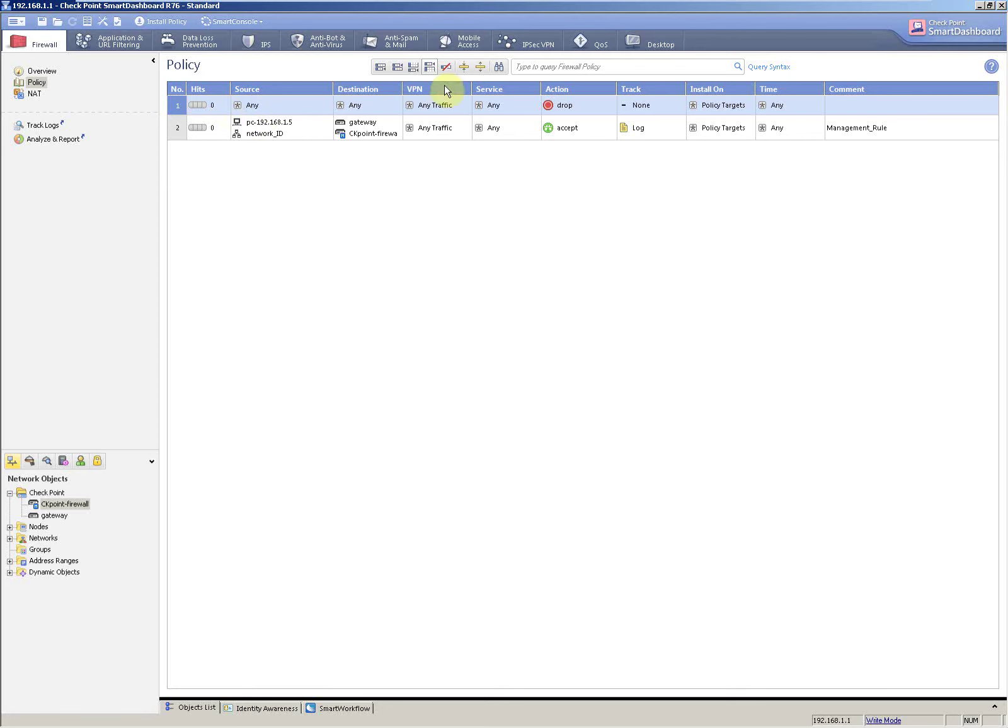
# Step: Delete the top Any/Any rule and re-add it below Management_Rule as rule 2
pyautogui.click(446, 67)
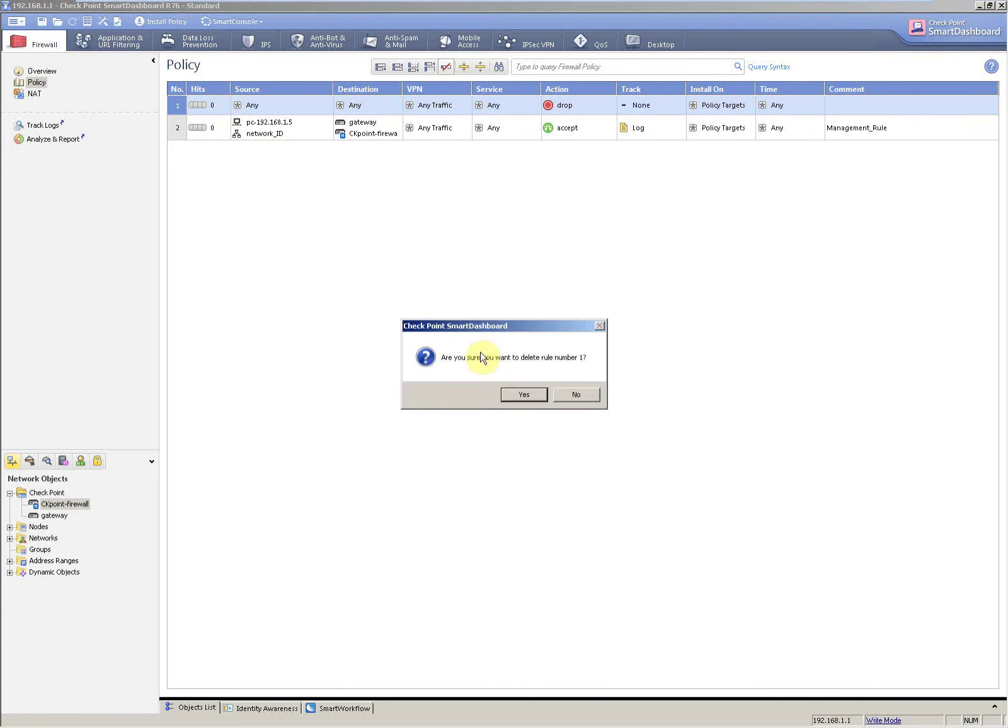
pyautogui.click(523, 394)
pyautogui.click(416, 67)
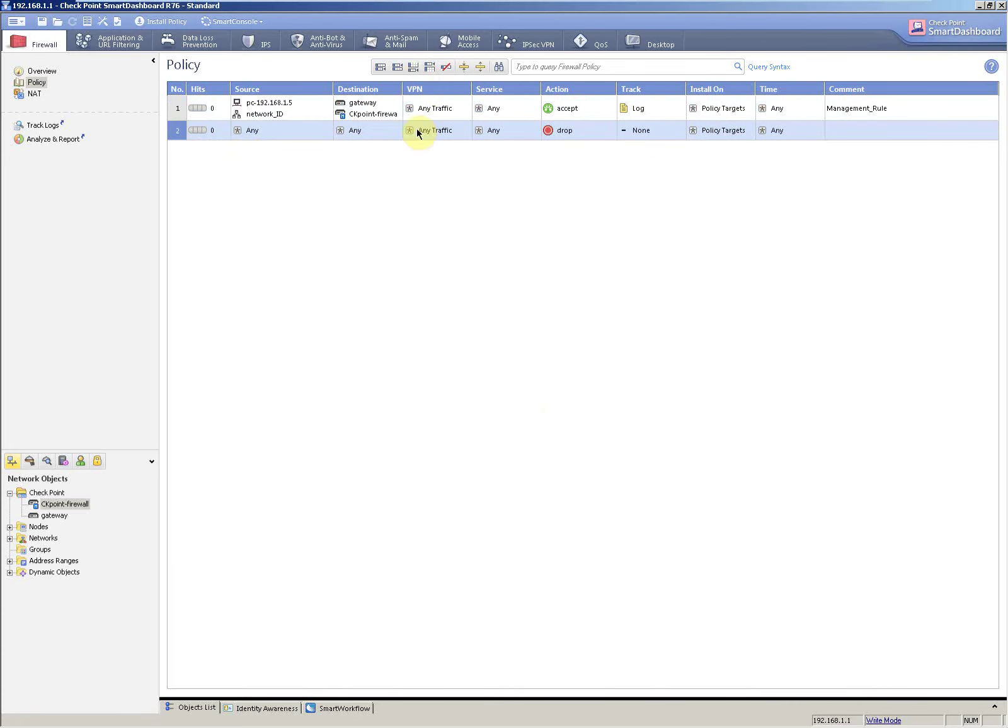
pyautogui.moveTo(263, 138)
# Step: Add CKpoint-firewall and gateway as rule 2's destinations
pyautogui.click(397, 128)
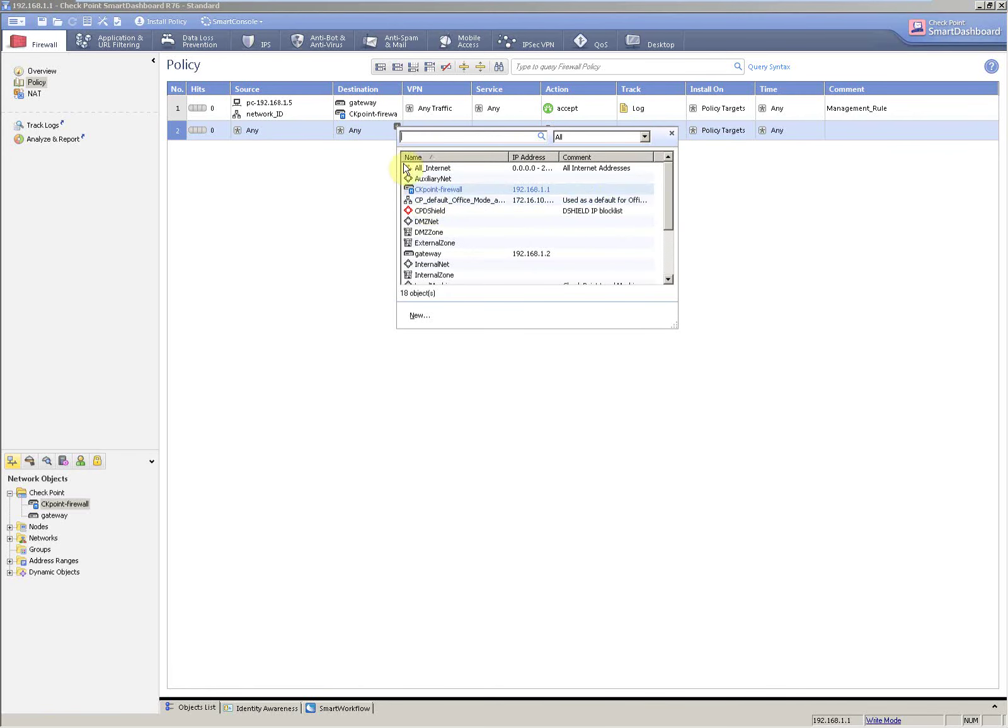
pyautogui.doubleClick(435, 189)
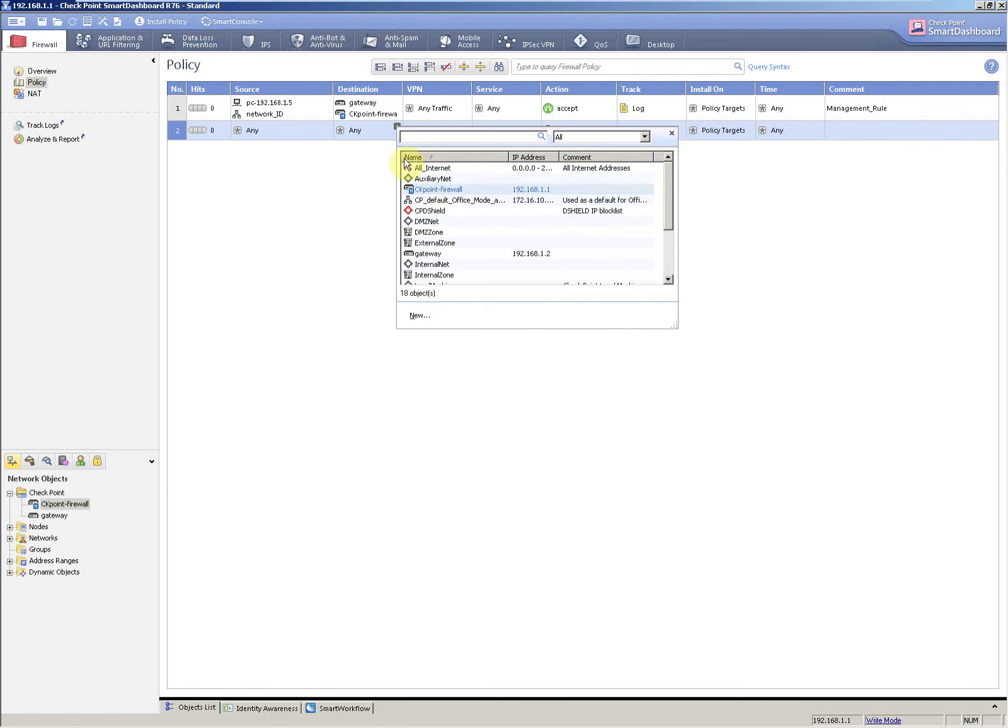
pyautogui.click(398, 129)
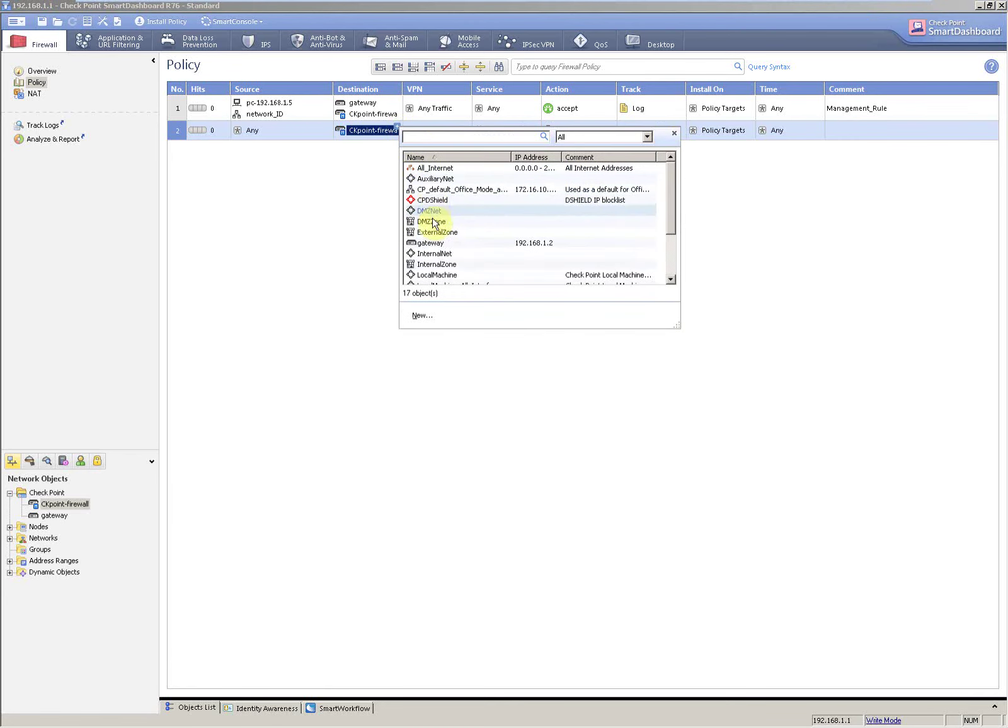
pyautogui.click(444, 238)
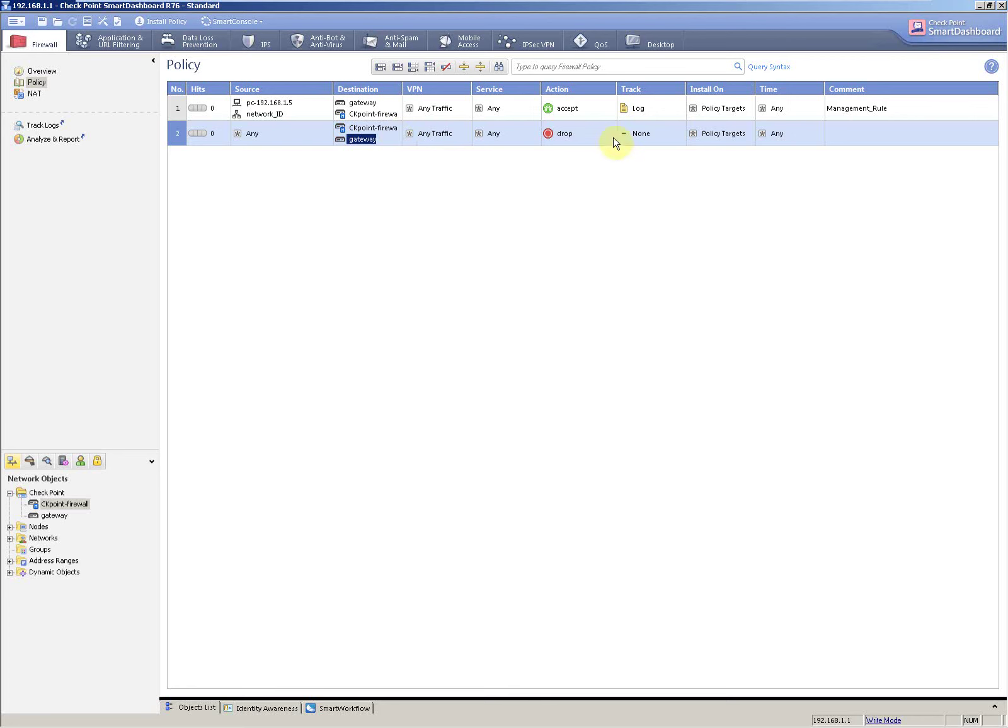
# Step: Set rule 2's Track column to Log
pyautogui.click(633, 137)
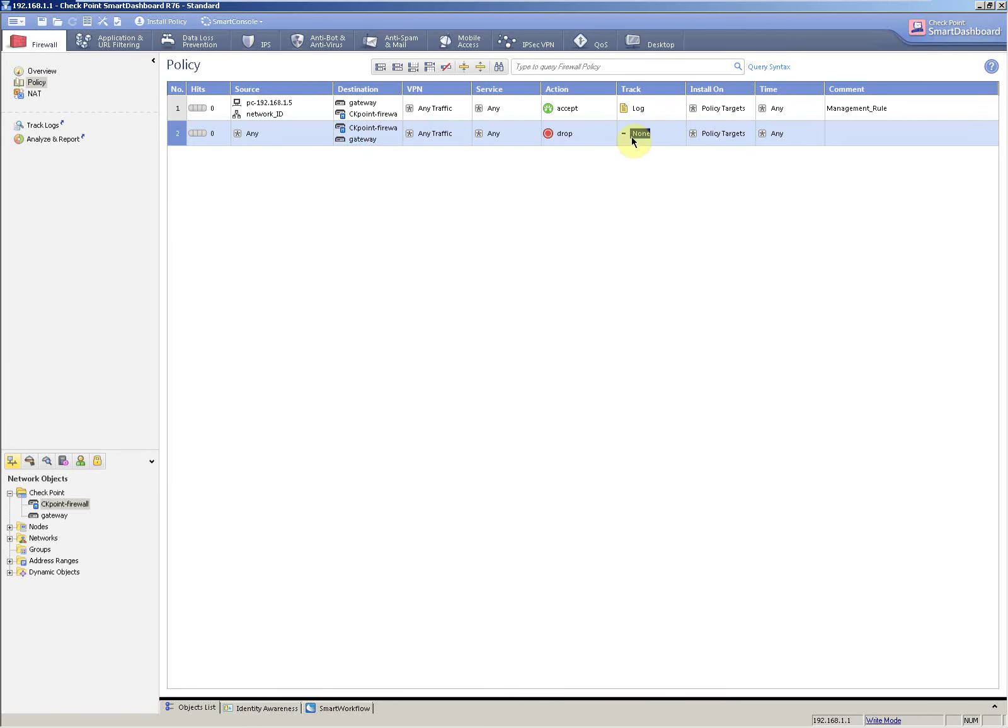
pyautogui.rightClick(662, 140)
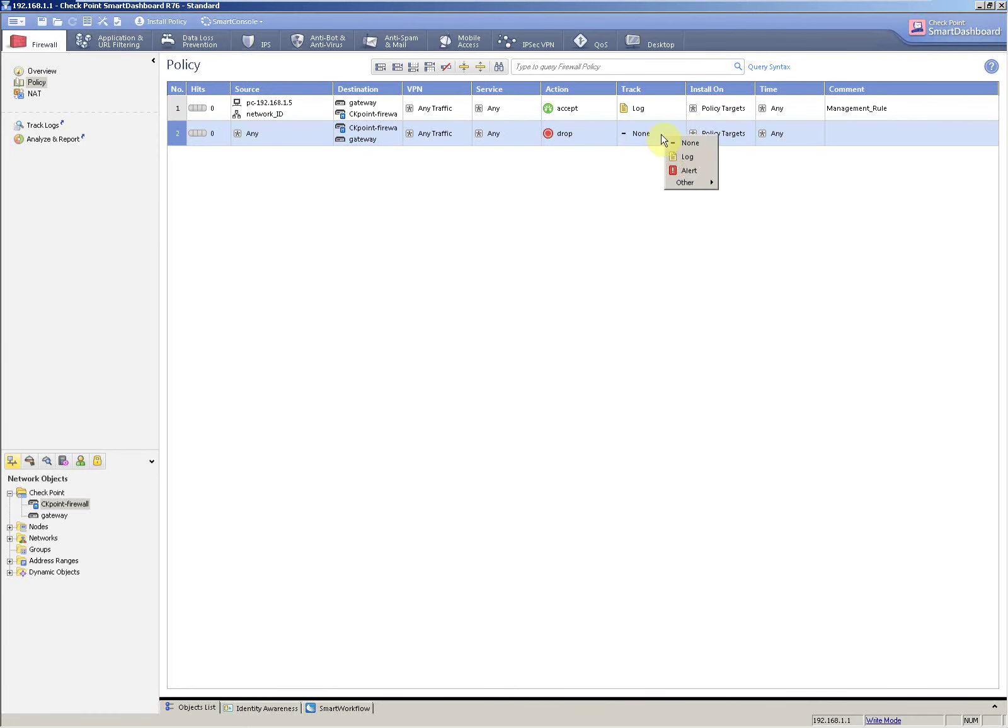
pyautogui.click(685, 157)
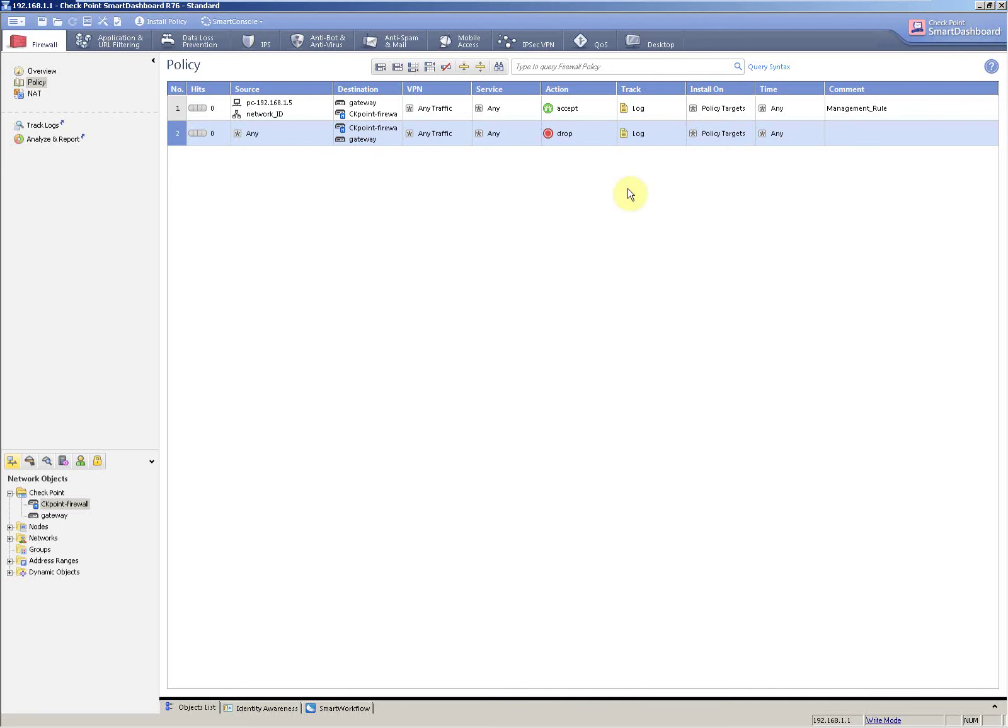
pyautogui.moveTo(365, 140)
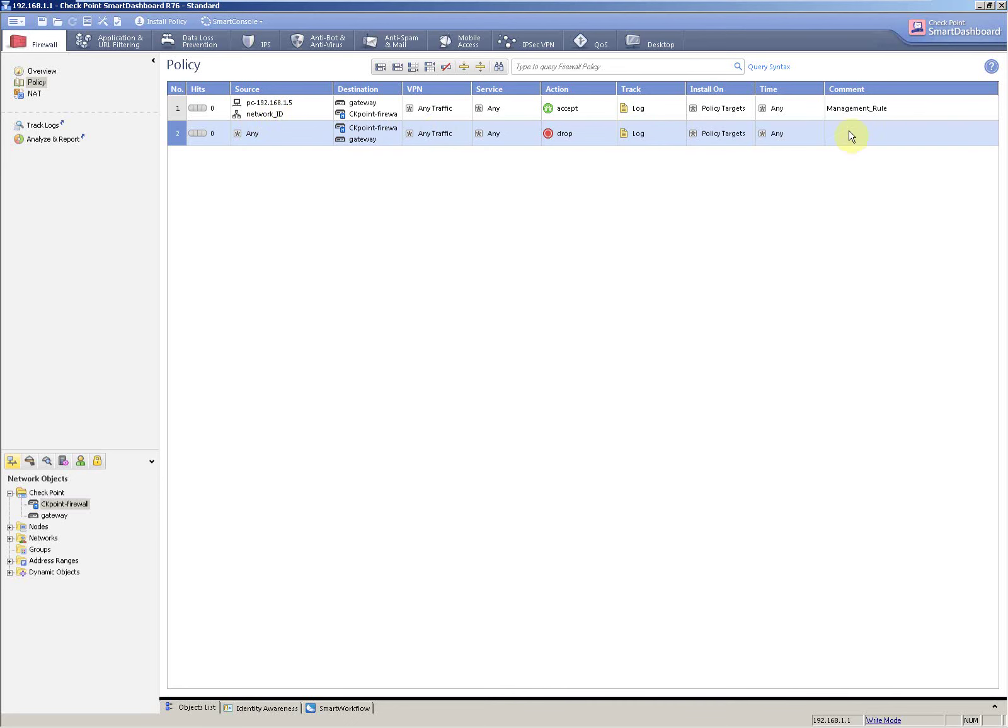
# Step: Enter gateway_secure as rule 2's comment
pyautogui.click(868, 137)
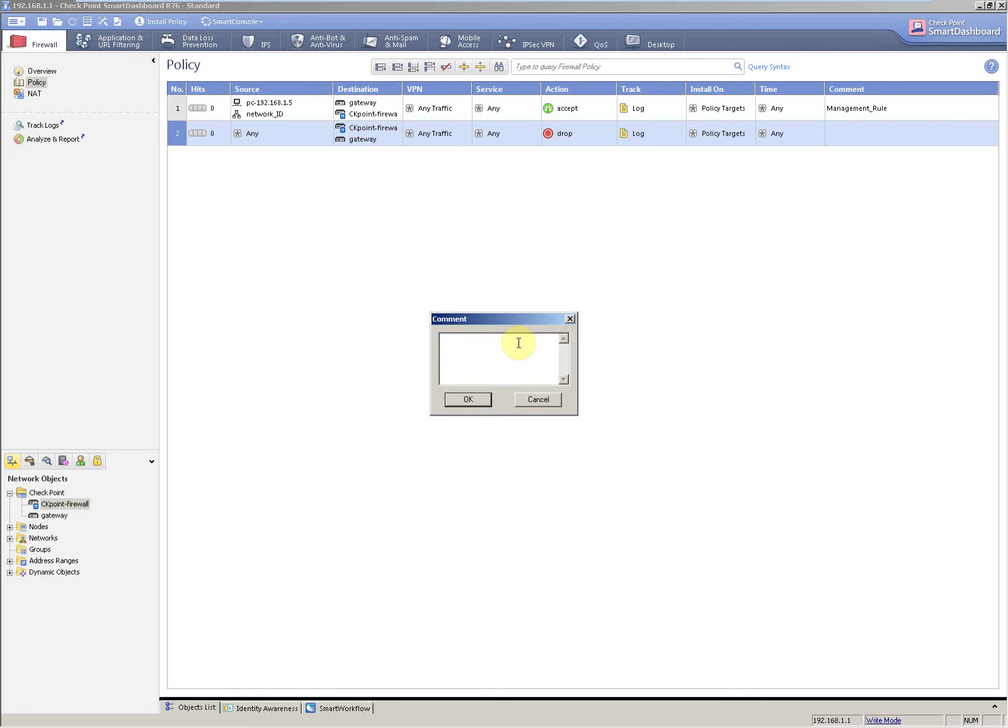
pyautogui.write('gate')
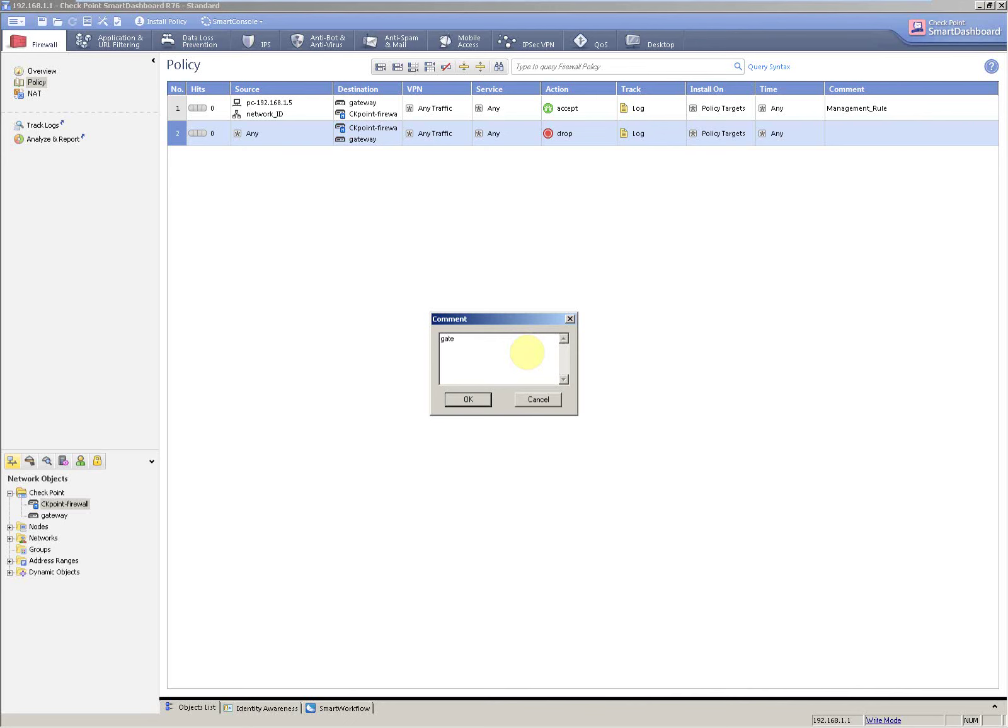
pyautogui.write('way_')
pyautogui.moveTo(652, 6)
pyautogui.hotkey('alt', 'Tab')
pyautogui.hotkey('alt', 'Tab')
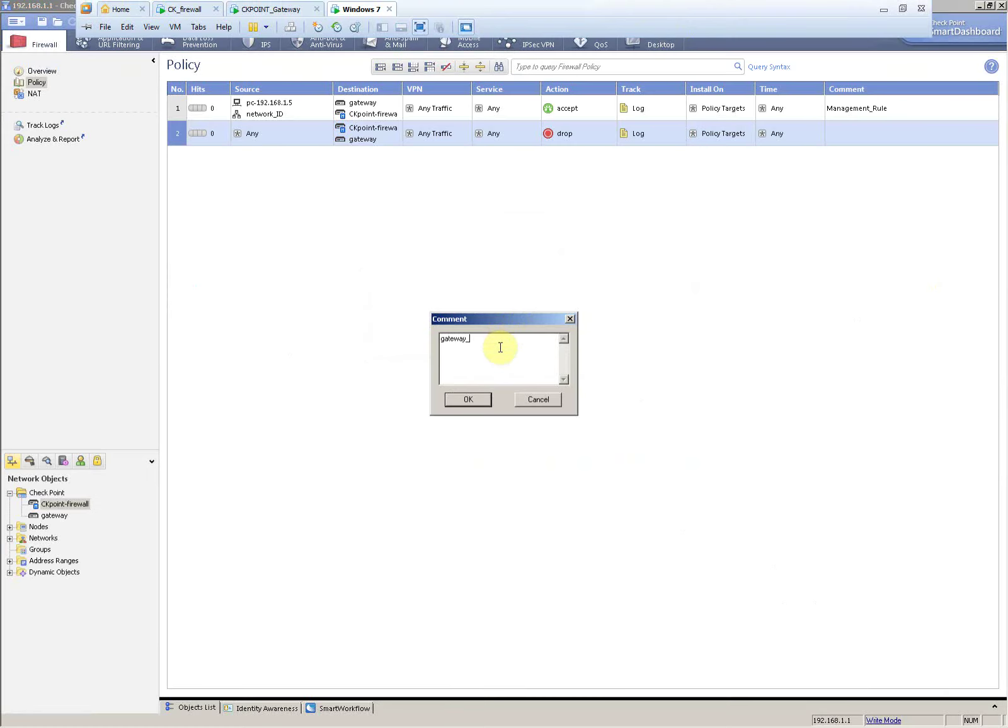
pyautogui.write('re')
pyautogui.press('BackSpace')
pyautogui.press('BackSpace')
pyautogui.write('s')
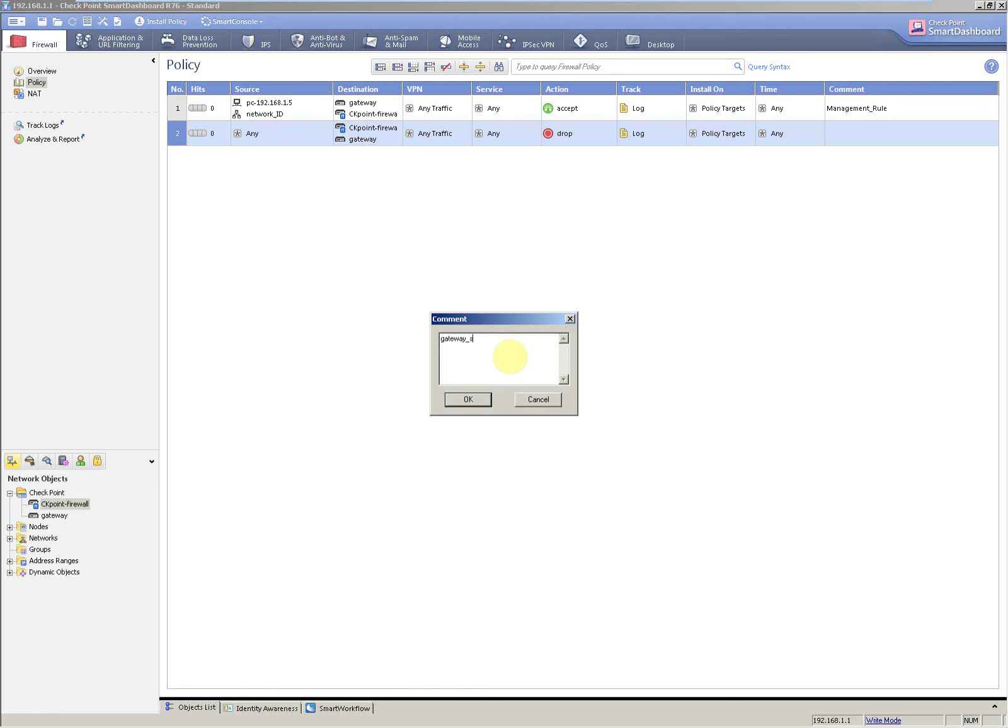
pyautogui.write('ecure')
pyautogui.click(468, 401)
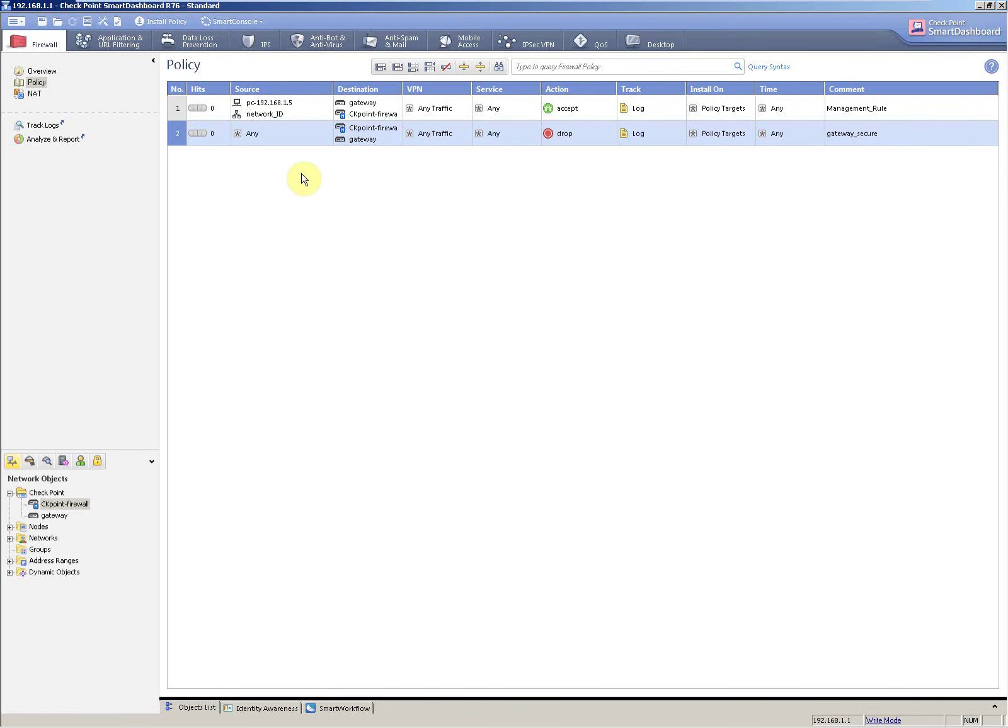
pyautogui.moveTo(300, 117)
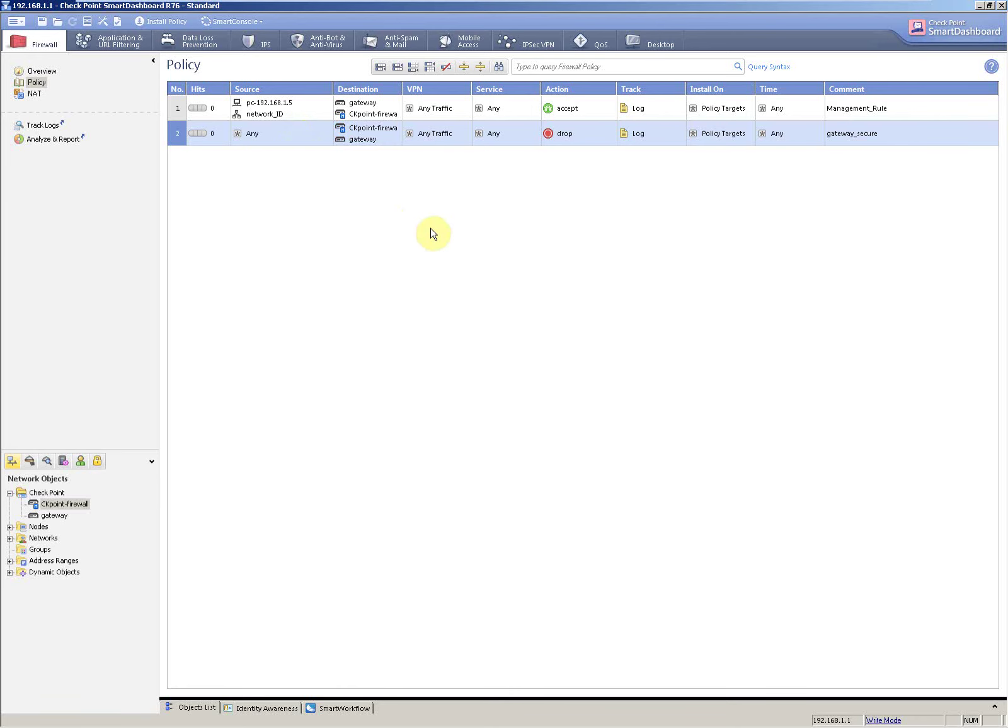
# Step: In Paint, circle 192.168.2.1 and draw a red arc from LAN over MGMT to WAN
pyautogui.click(882, 13)
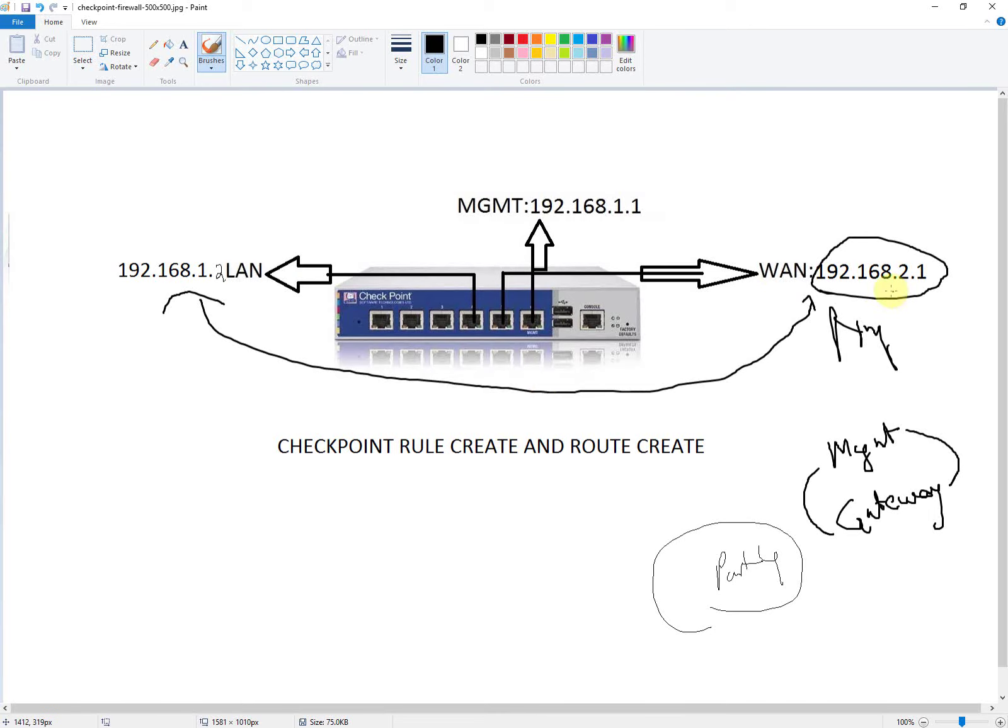
pyautogui.moveTo(893, 280)
pyautogui.mouseDown()
pyautogui.moveTo(930, 264)
pyautogui.moveTo(833, 255)
pyautogui.moveTo(822, 274)
pyautogui.moveTo(895, 287)
pyautogui.mouseUp()
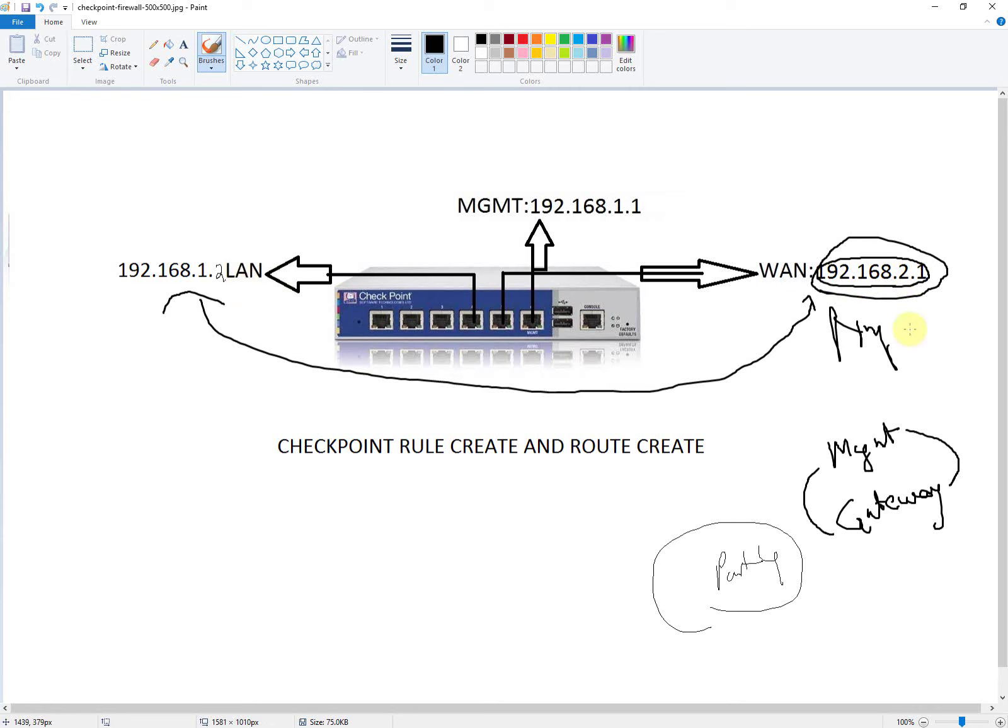
pyautogui.click(523, 40)
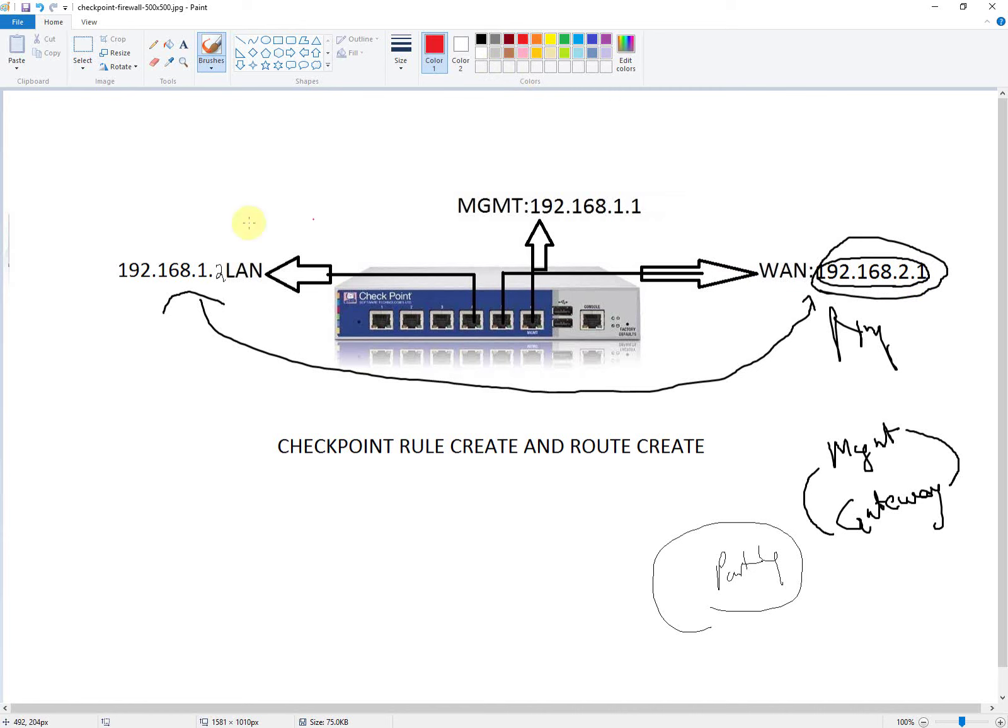
pyautogui.moveTo(213, 253)
pyautogui.mouseDown()
pyautogui.moveTo(225, 234)
pyautogui.moveTo(751, 176)
pyautogui.moveTo(842, 241)
pyautogui.mouseUp()
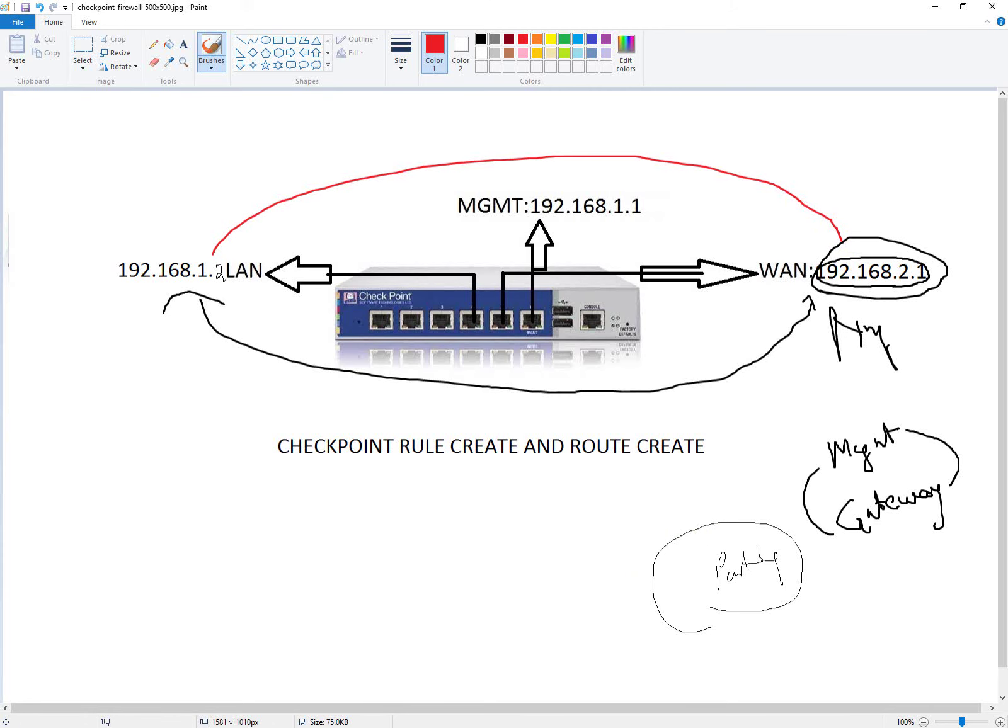
pyautogui.click(670, 652)
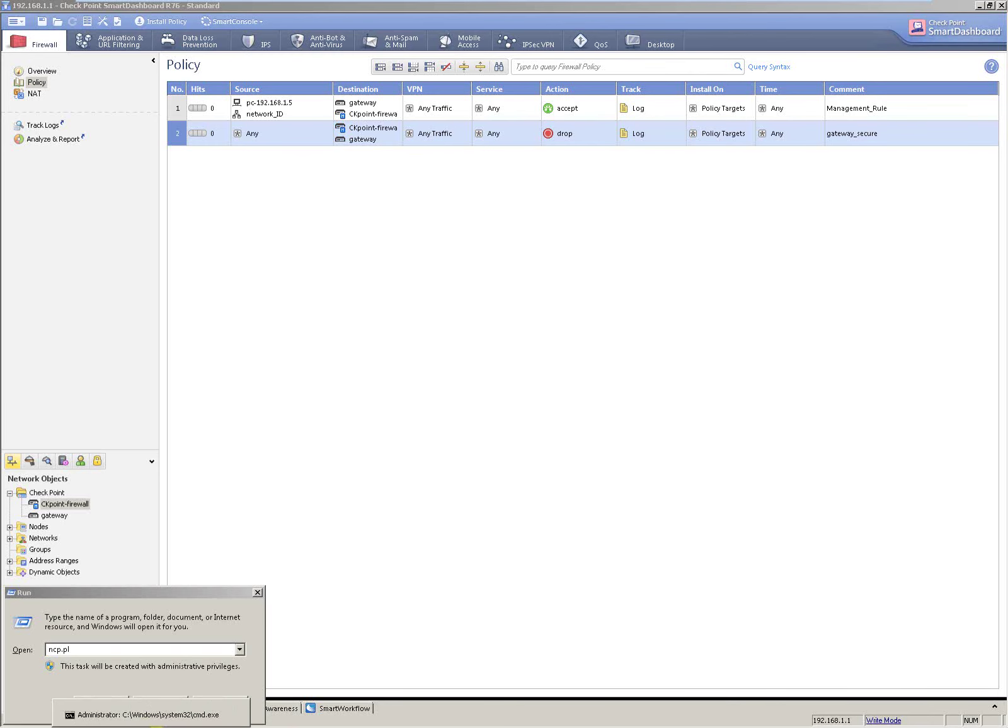
# Step: Ping 192.168.2.1 from the command prompt after checking the network diagram
pyautogui.click(139, 715)
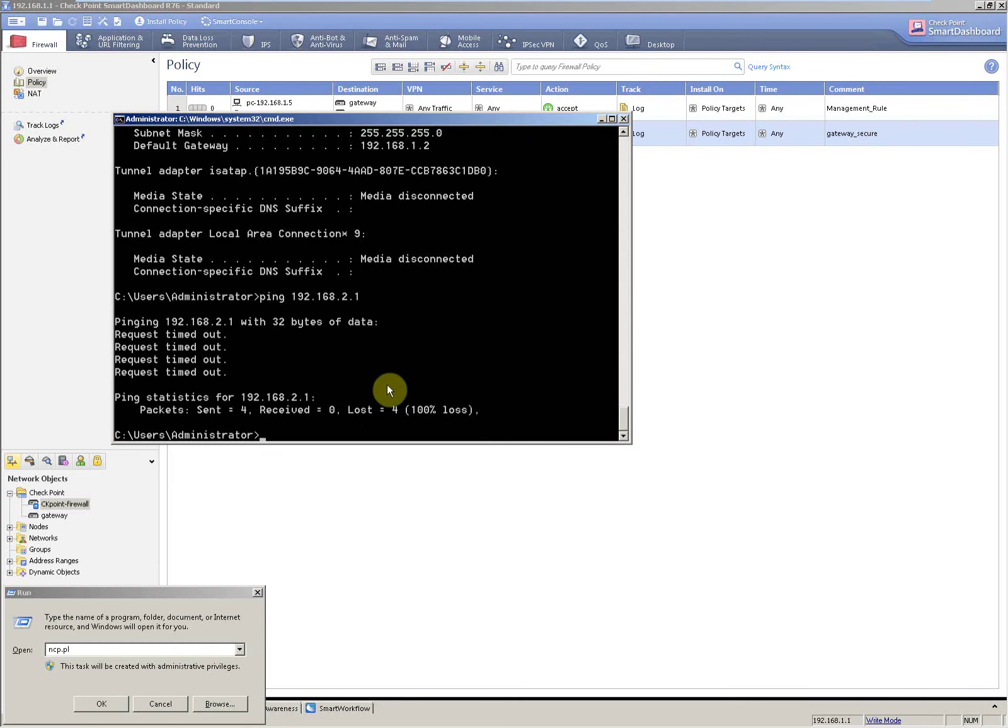
pyautogui.press('Return')
pyautogui.press('Return')
pyautogui.press('Return')
pyautogui.press('Return')
pyautogui.press('Return')
pyautogui.press('Return')
pyautogui.press('Return')
pyautogui.press('Return')
pyautogui.press('Return')
pyautogui.press('Return')
pyautogui.press('Return')
pyautogui.press('Return')
pyautogui.press('Return')
pyautogui.press('Return')
pyautogui.press('Return')
pyautogui.press('Return')
pyautogui.press('Return')
pyautogui.press('Return')
pyautogui.press('Return')
pyautogui.press('Return')
pyautogui.press('Return')
pyautogui.press('Return')
pyautogui.write('p')
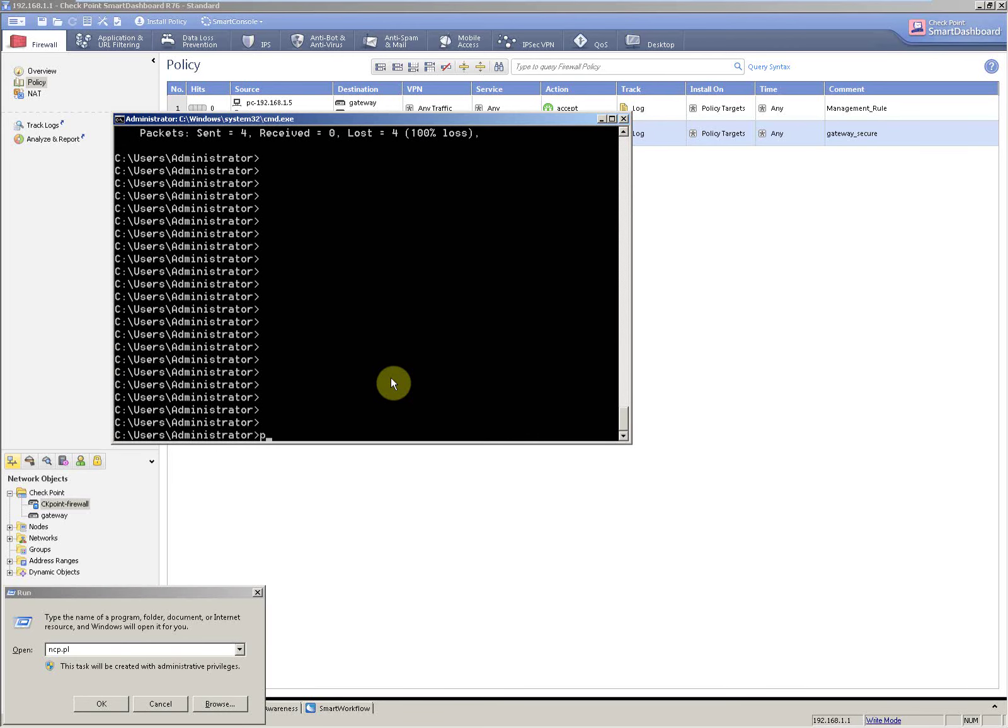
pyautogui.write('ing 192.168.2.1')
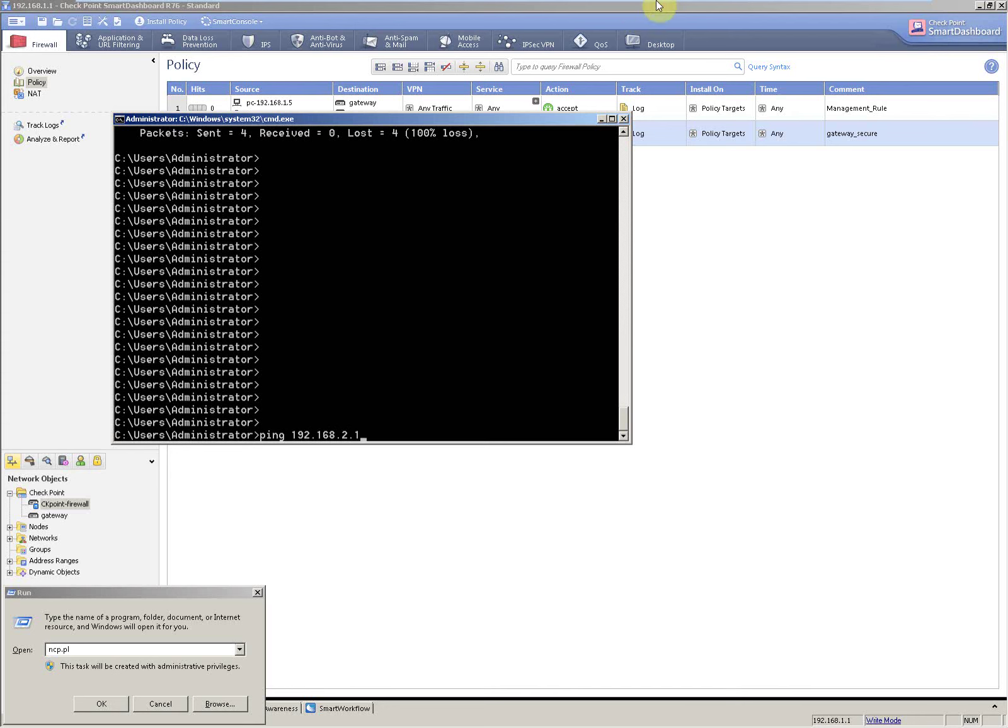
pyautogui.click(884, 11)
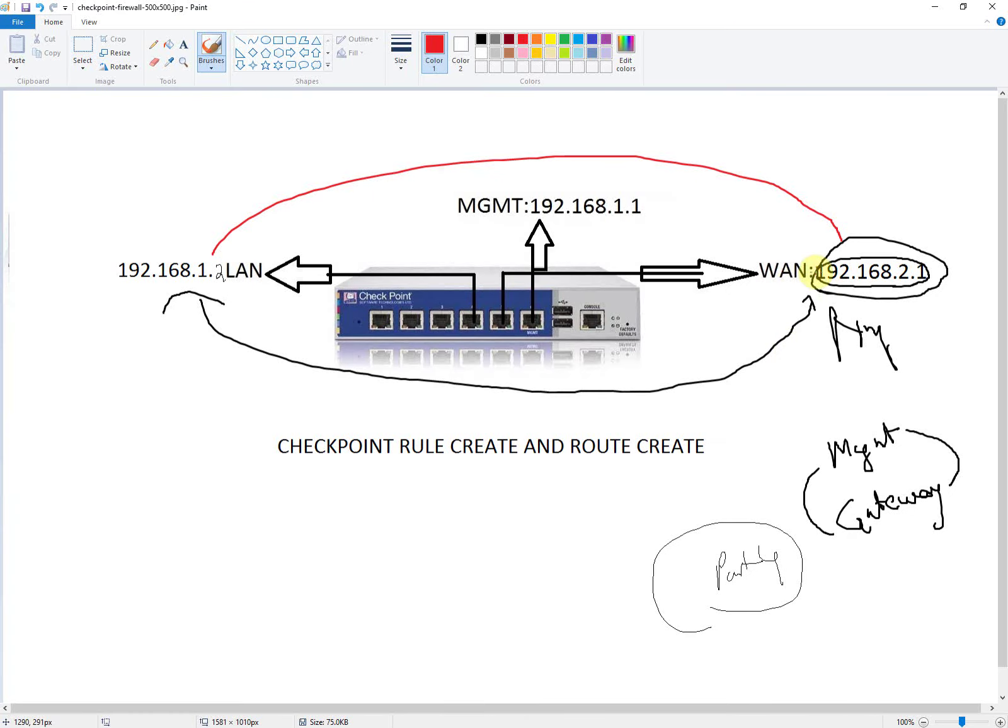
pyautogui.moveTo(510, 724)
pyautogui.click(680, 650)
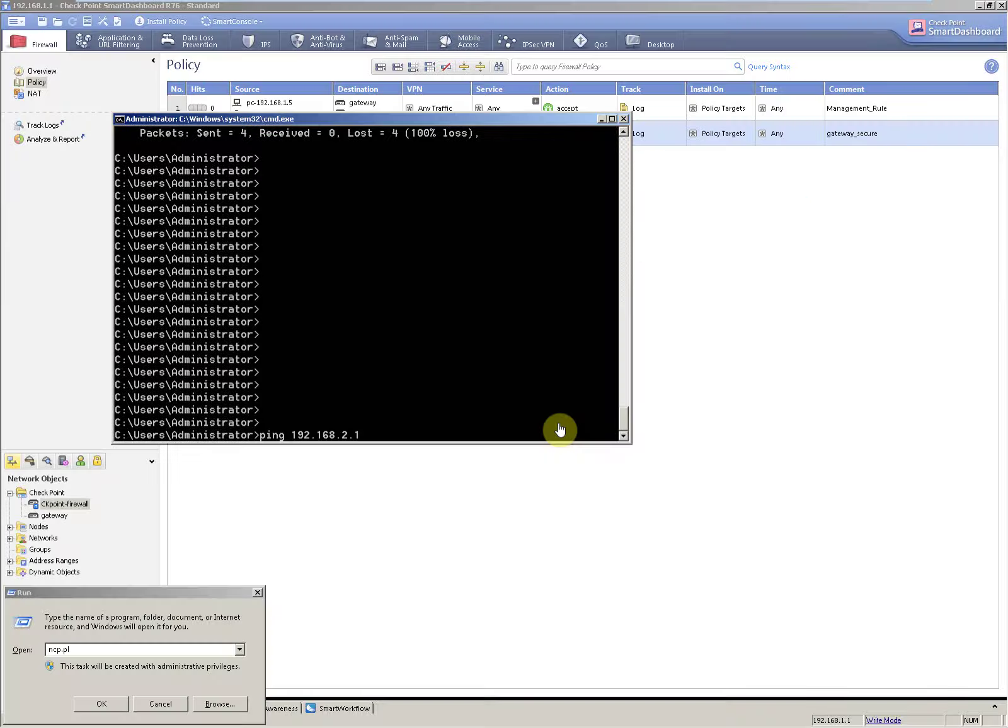
pyautogui.press('Return')
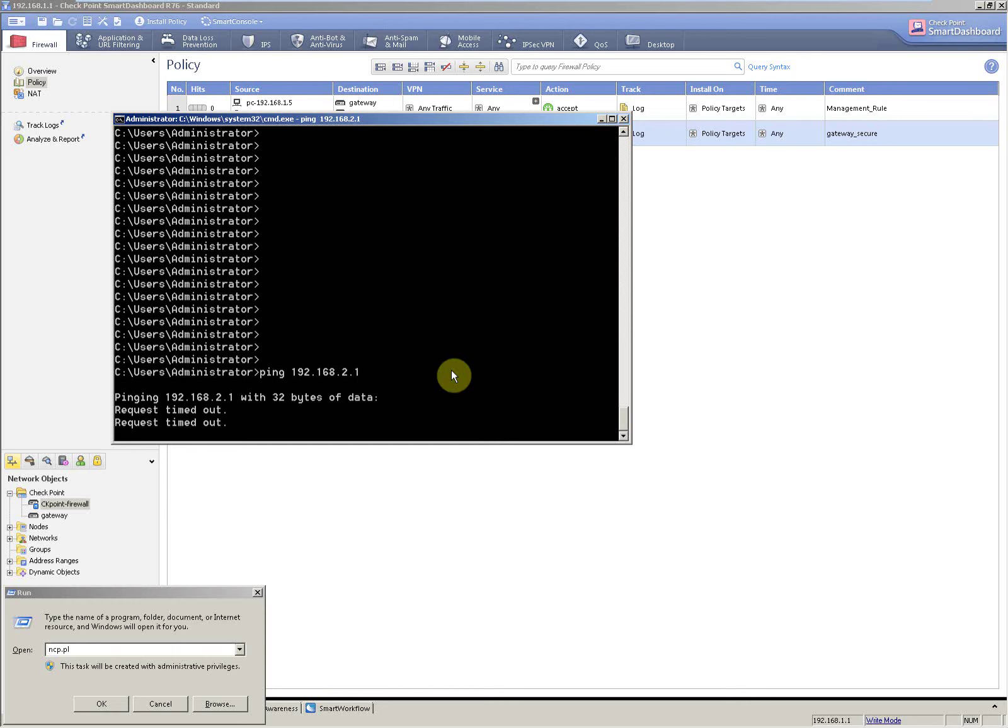
# Step: Stop that ping and ping 192.168.2.200 instead
pyautogui.hotkey('ctrl', 'c')
pyautogui.press('Up')
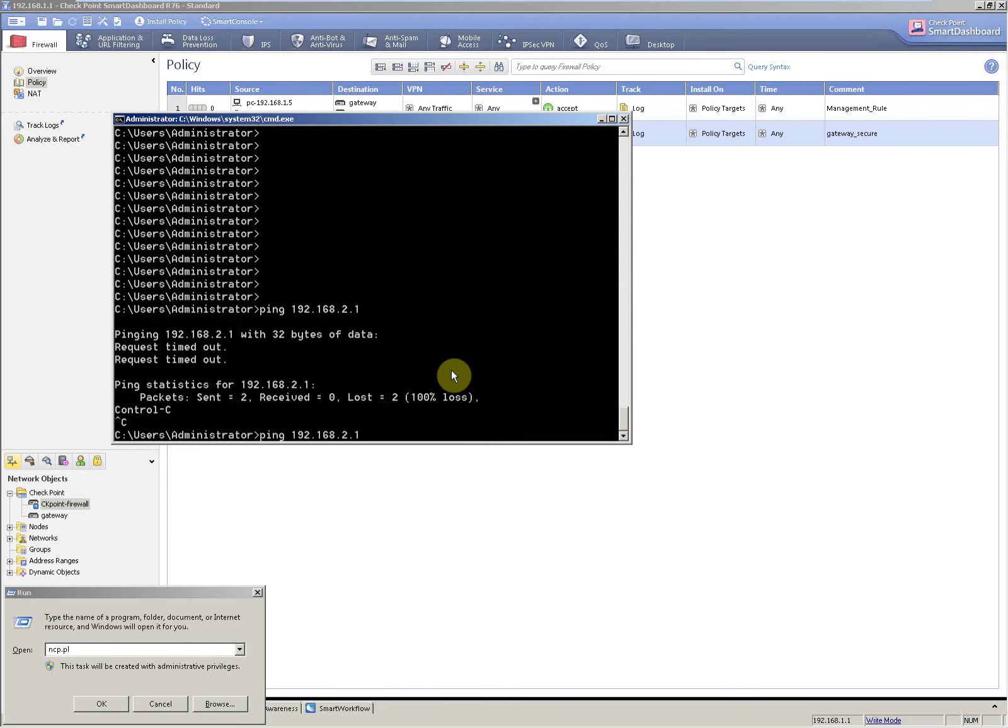
pyautogui.press('BackSpace')
pyautogui.write('200')
pyautogui.press('Return')
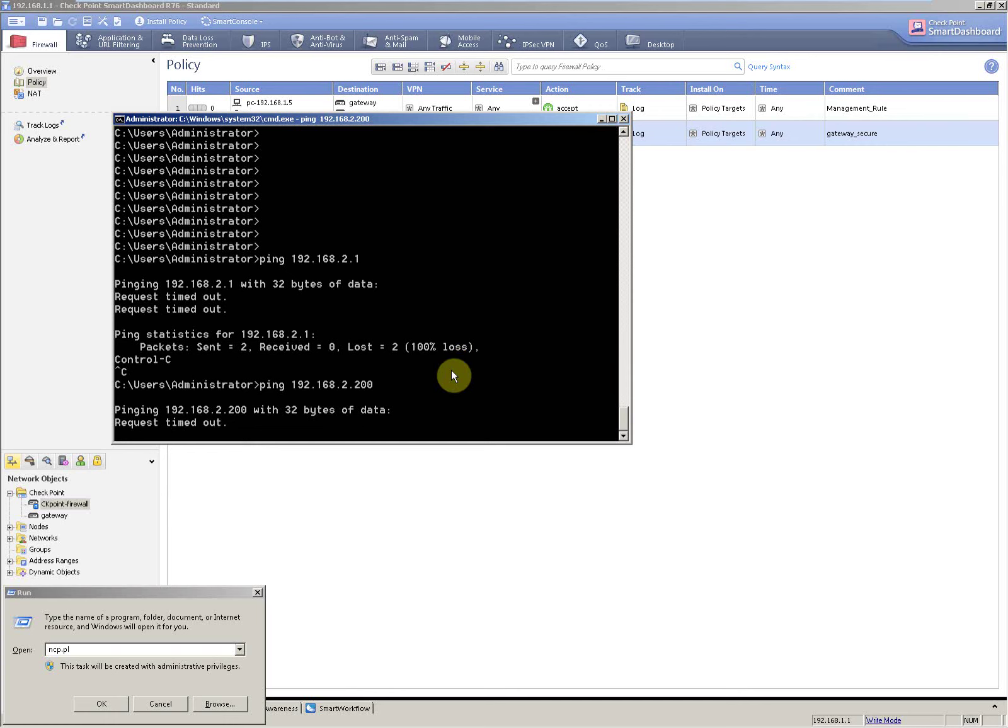
# Step: Ping 192.168.1.2, which times out, then minimise the console
pyautogui.hotkey('ctrl', 'c')
pyautogui.press('Up')
pyautogui.press('Up')
pyautogui.press('Up')
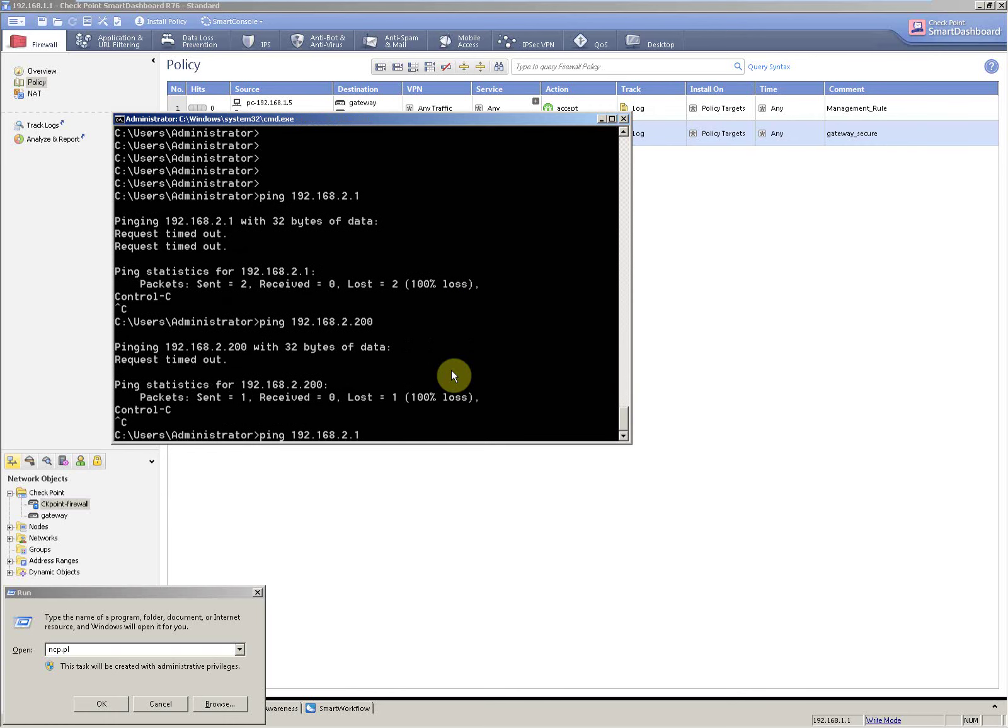
pyautogui.press('Down')
pyautogui.press('Down')
pyautogui.press('BackSpace')
pyautogui.press('BackSpace')
pyautogui.press('BackSpace')
pyautogui.press('BackSpace')
pyautogui.press('BackSpace')
pyautogui.write('1.2')
pyautogui.press('Return')
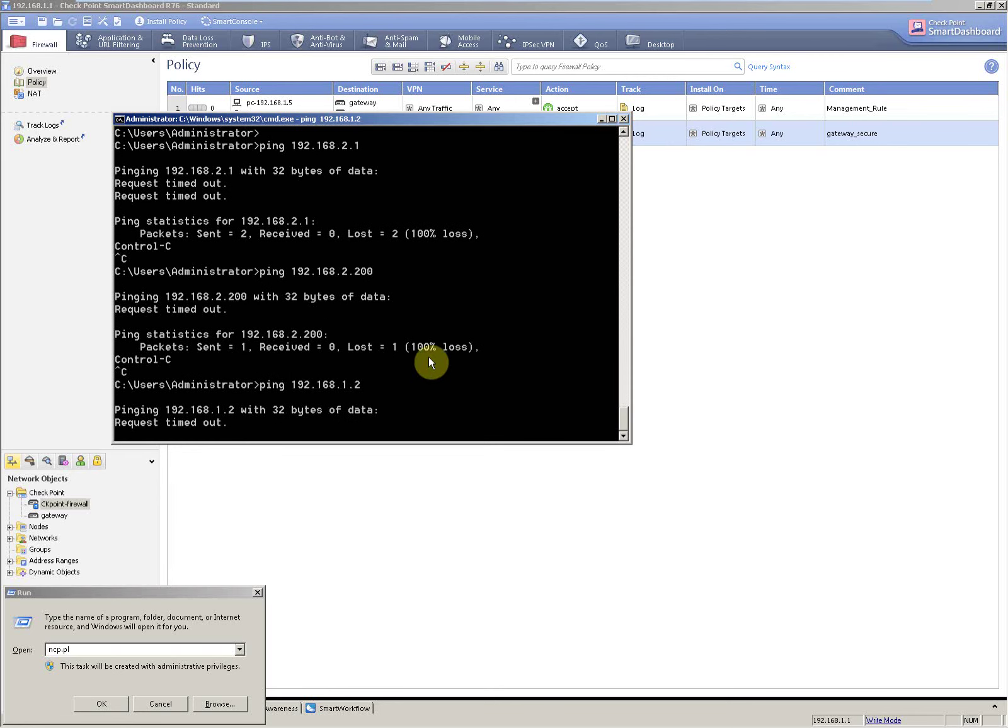
pyautogui.click(601, 119)
pyautogui.moveTo(744, 7)
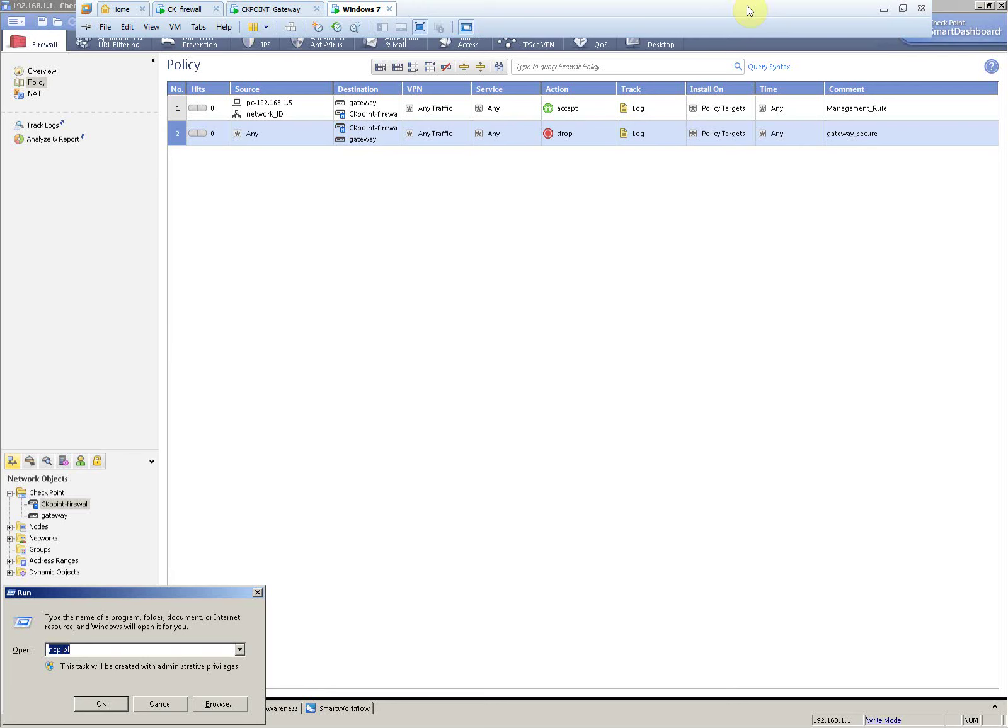
pyautogui.press('Escape')
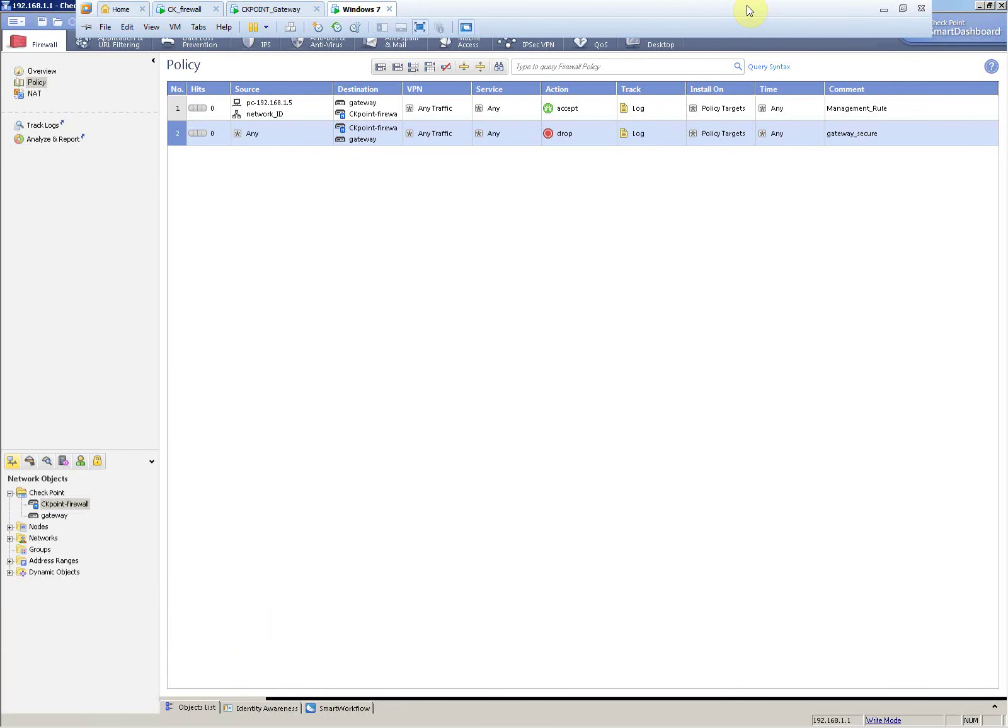
pyautogui.click(881, 9)
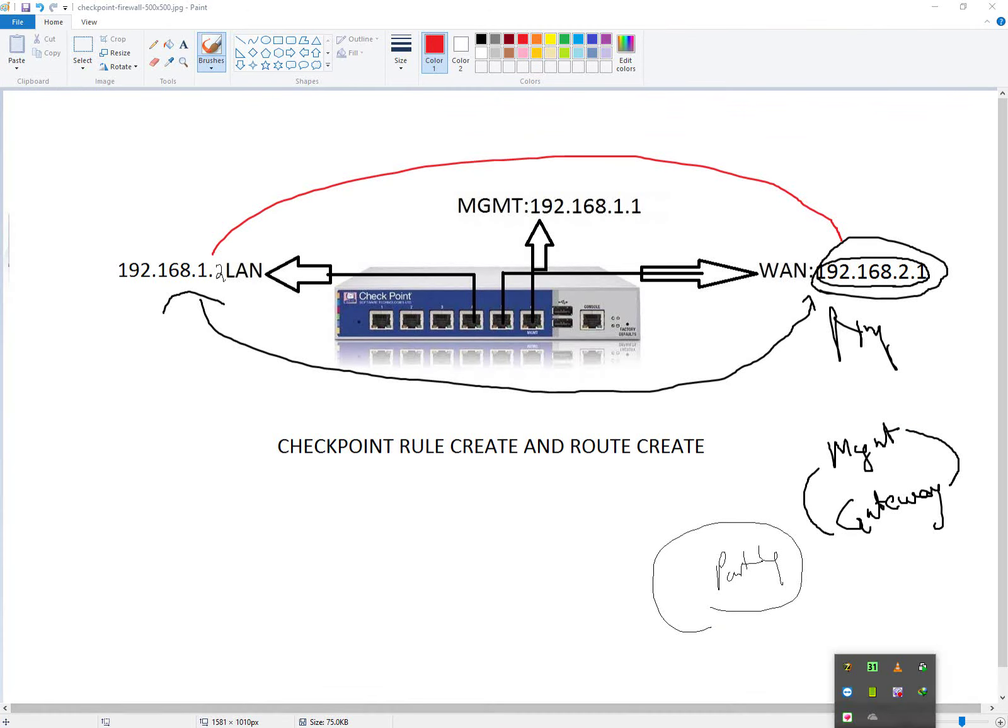
pyautogui.click(707, 660)
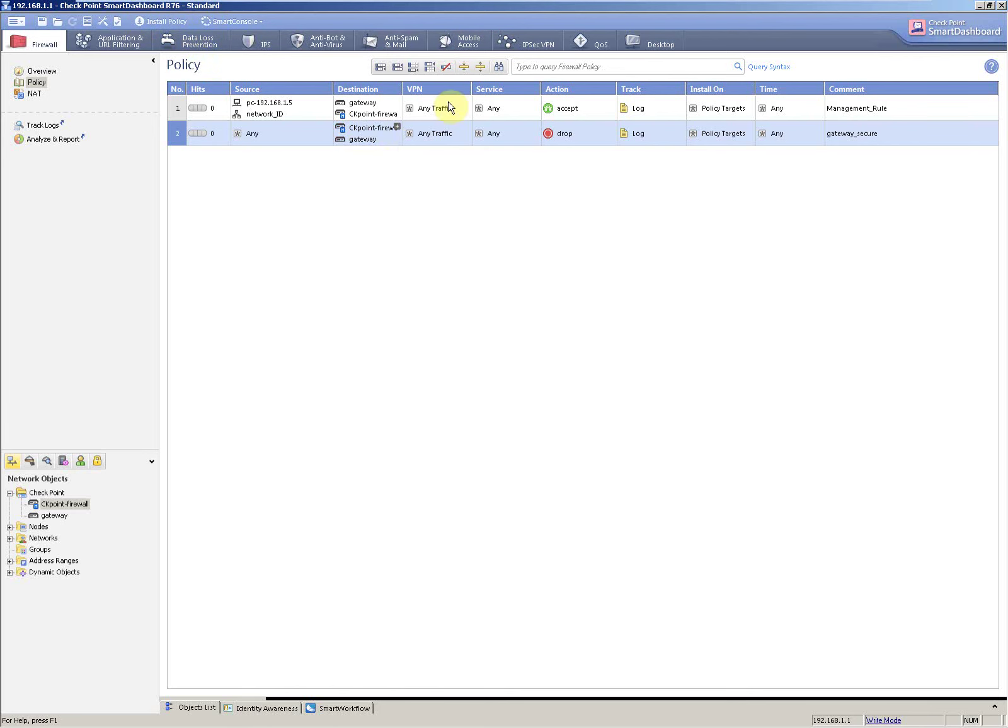
# Step: Add rule 3 at the bottom of the policy with source pc-192.168.1.5
pyautogui.click(413, 70)
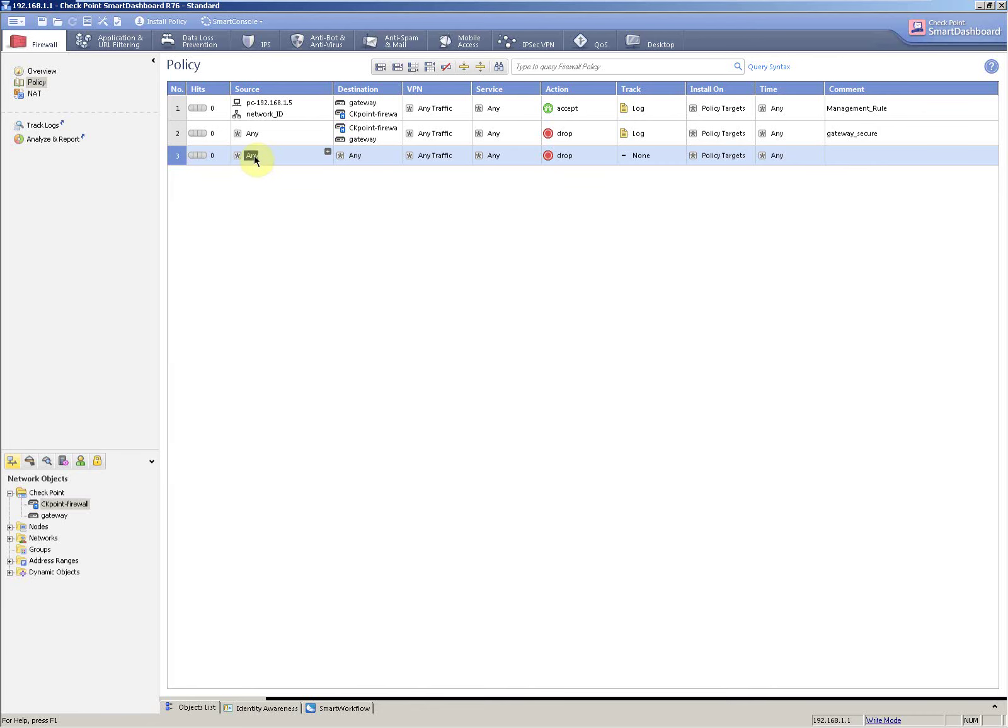
pyautogui.click(327, 152)
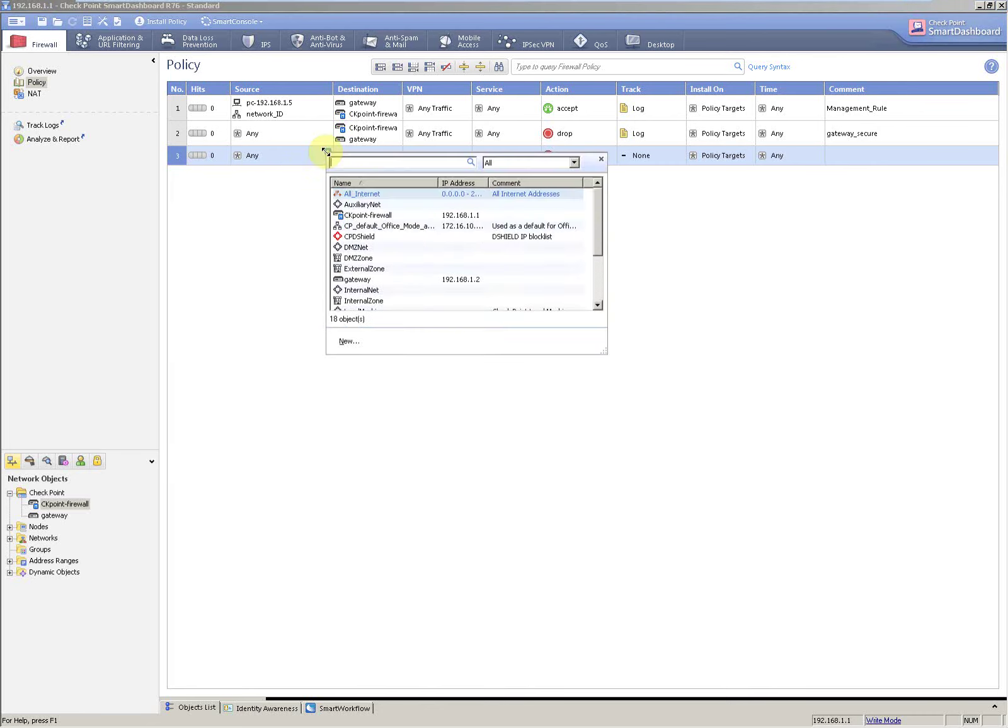
pyautogui.write('192.168.1.')
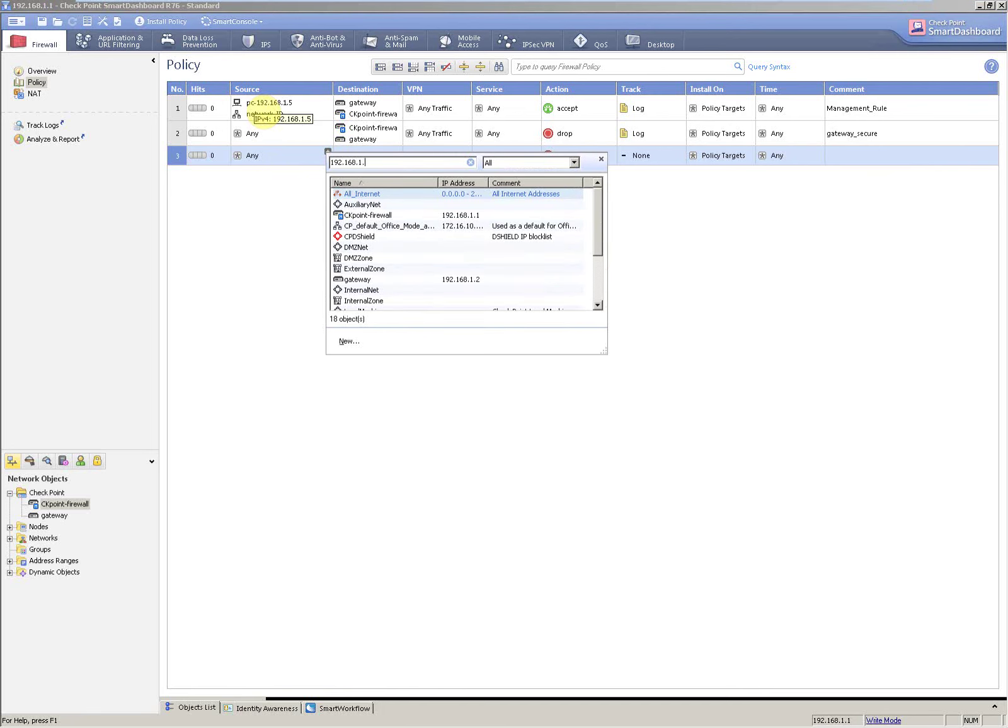
pyautogui.write('5')
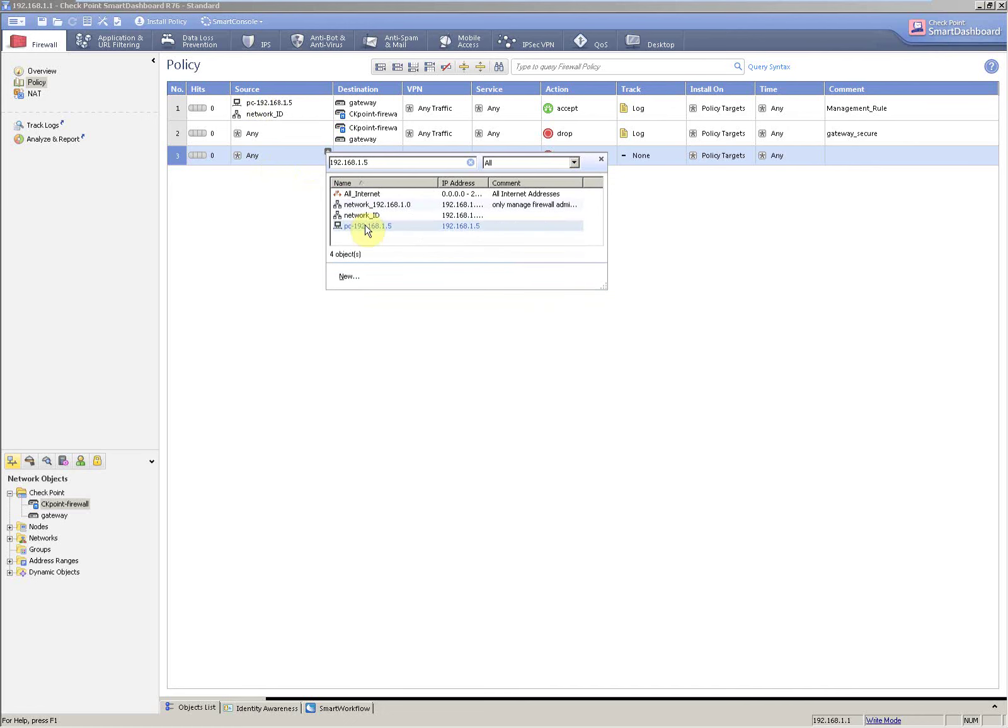
pyautogui.doubleClick(367, 227)
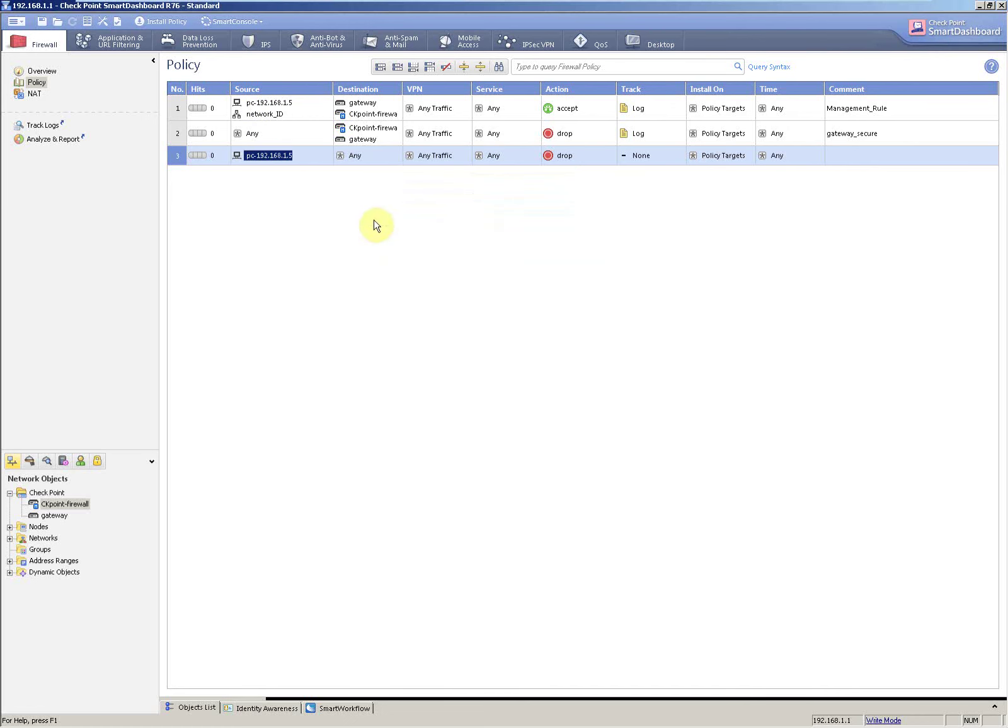
# Step: Start a new network object for rule 3's destination, then cancel it
pyautogui.click(397, 155)
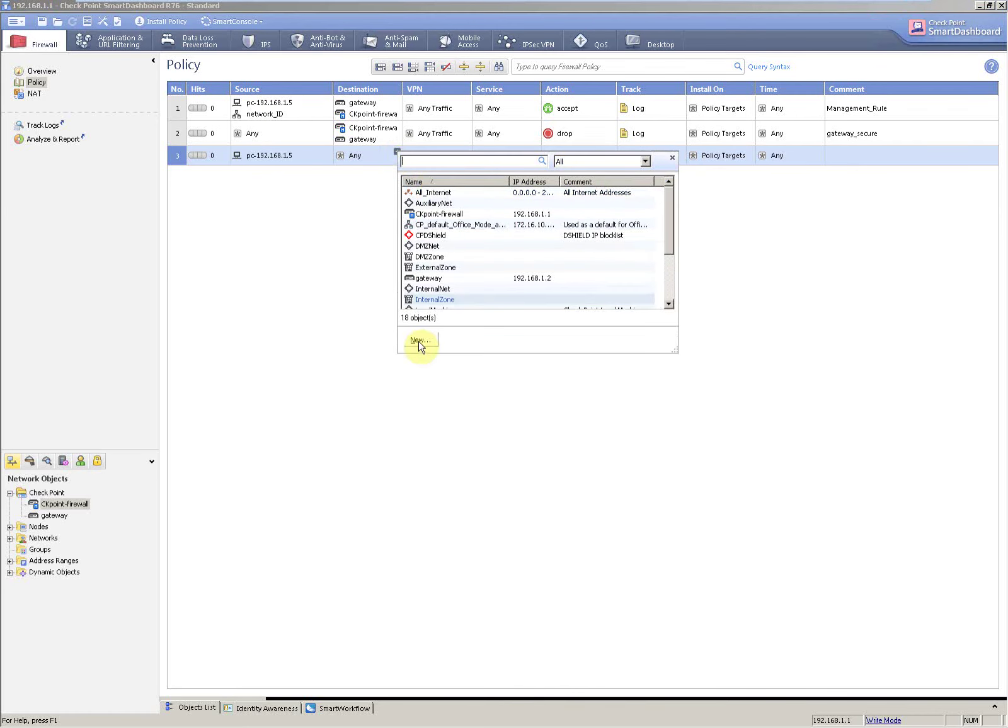
pyautogui.moveTo(484, 8)
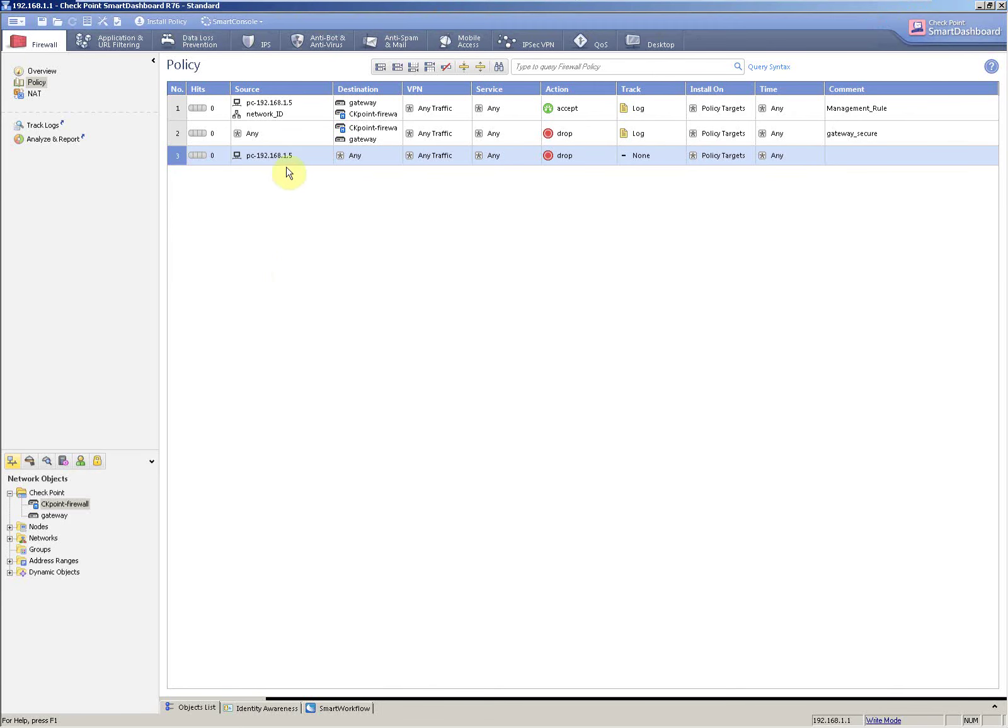
pyautogui.click(398, 156)
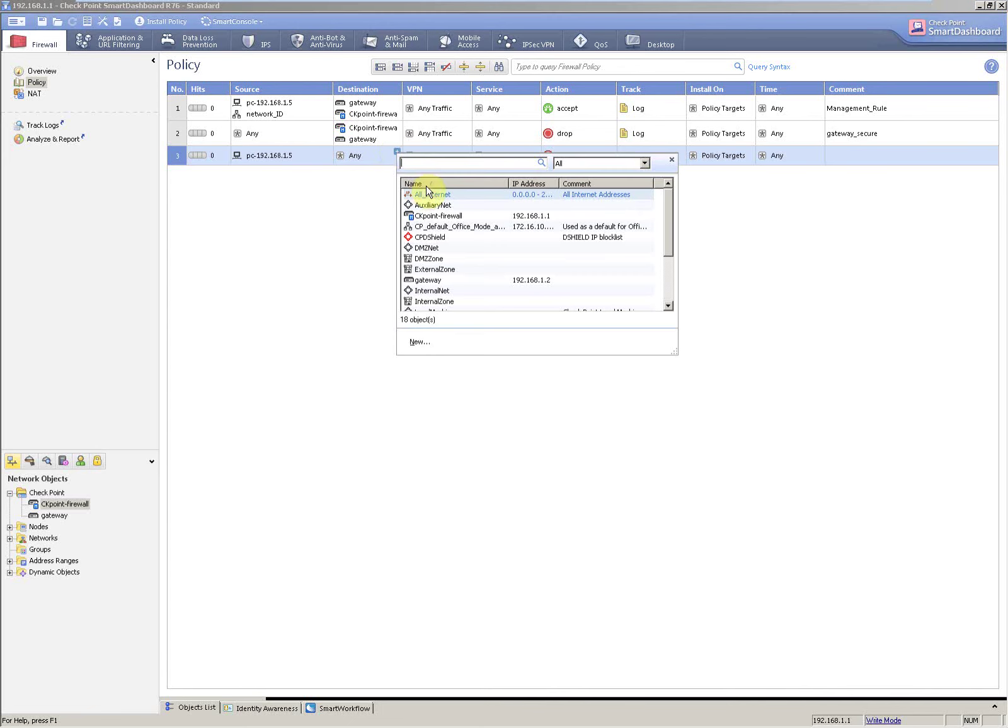
pyautogui.click(420, 344)
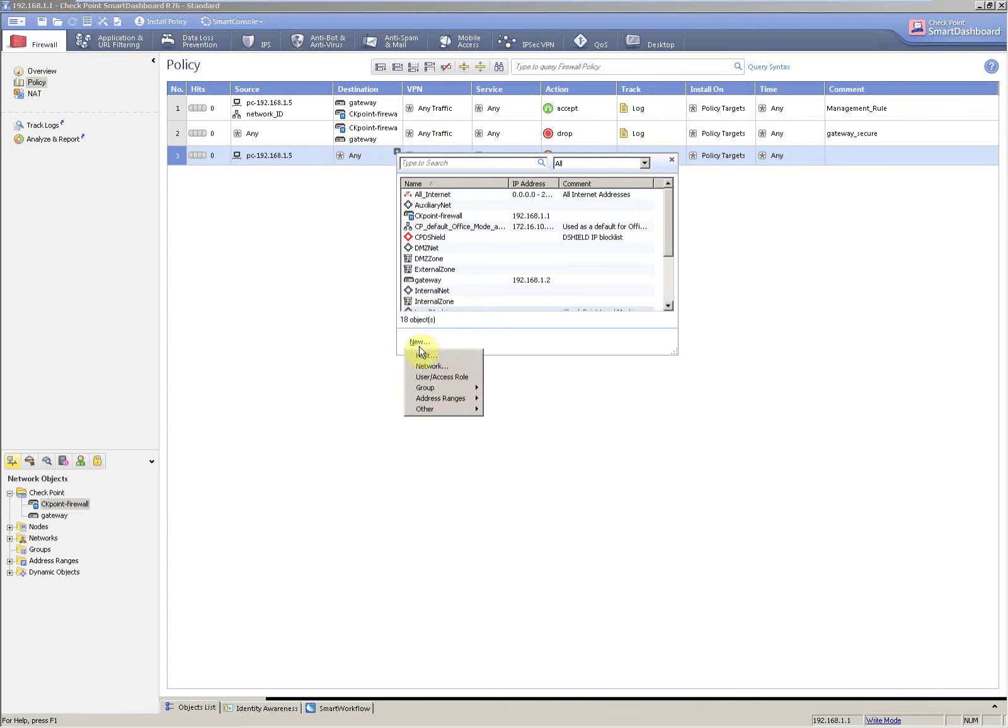
pyautogui.click(426, 368)
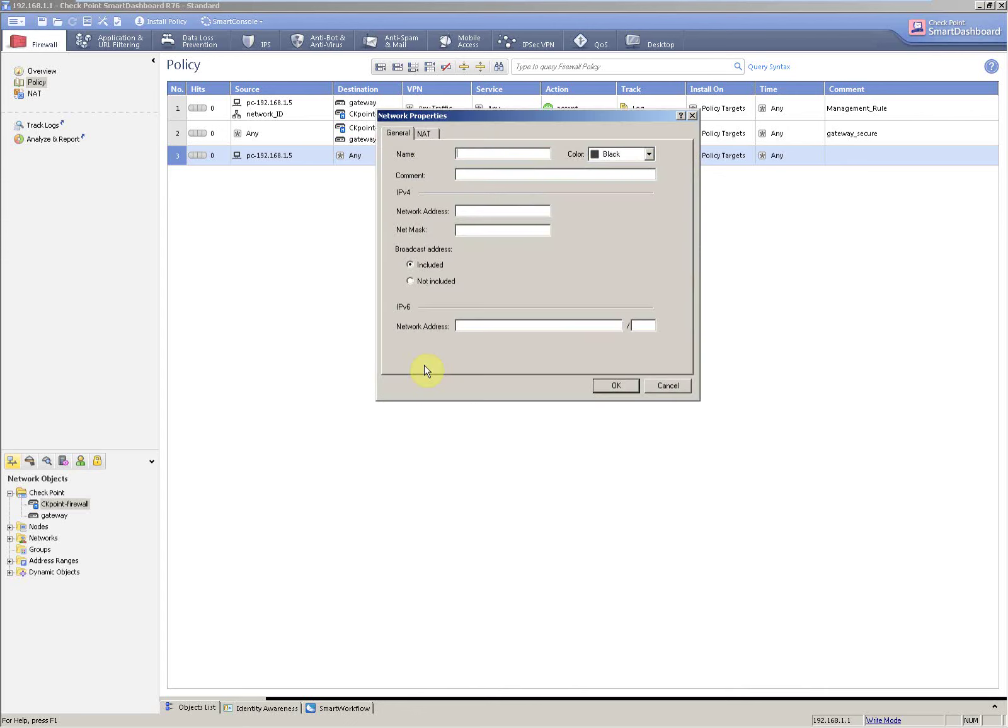
pyautogui.click(678, 392)
# Step: Create host route_ip with IPv4 192.168.2.1 as rule 3's destination
pyautogui.click(396, 154)
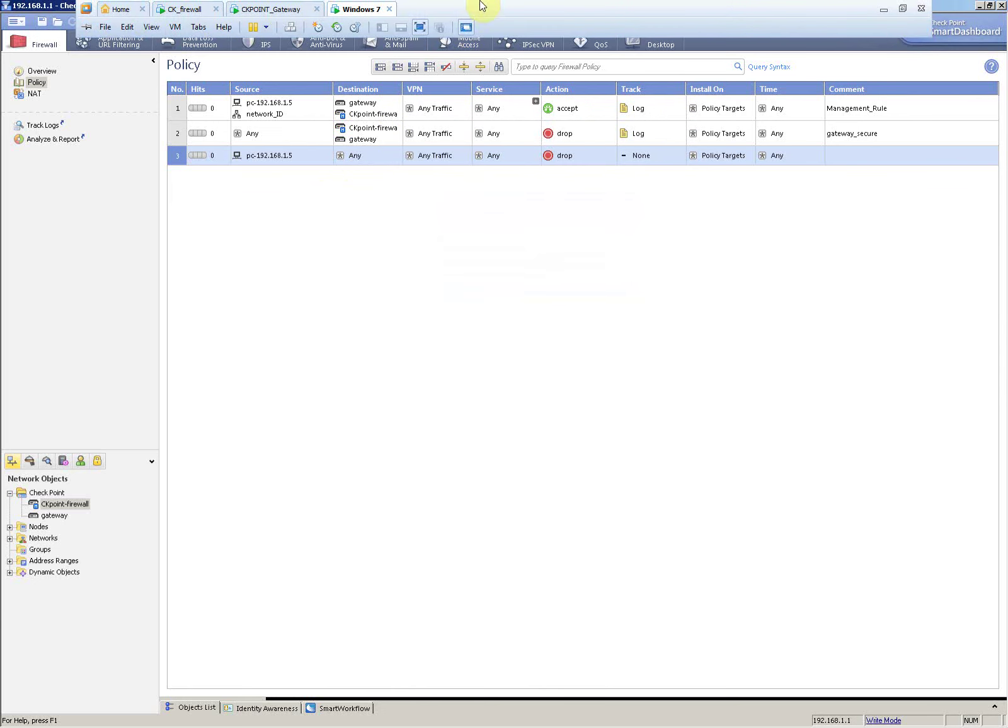
pyautogui.moveTo(263, 159)
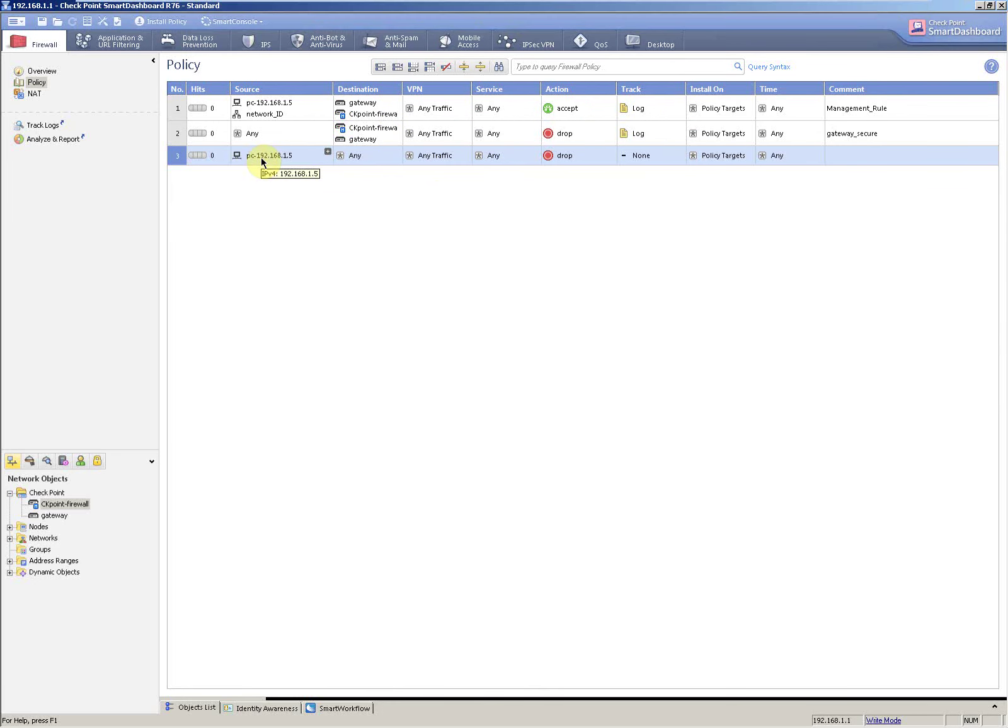
pyautogui.click(397, 152)
pyautogui.click(420, 342)
pyautogui.click(425, 354)
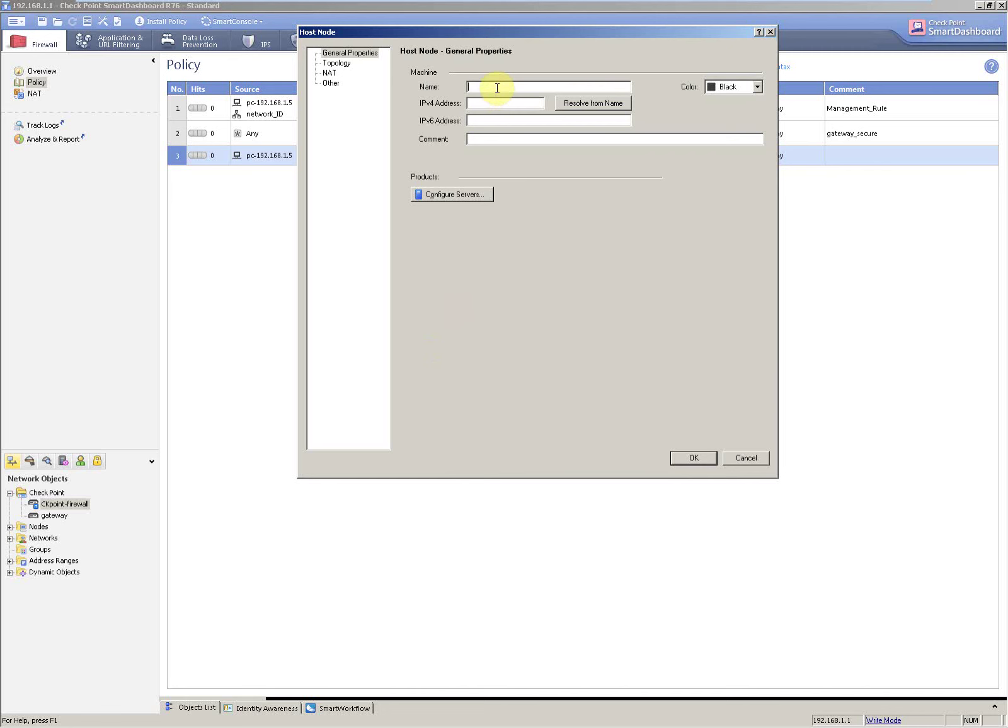
pyautogui.write('route_ip')
pyautogui.click(482, 104)
pyautogui.write('192.168')
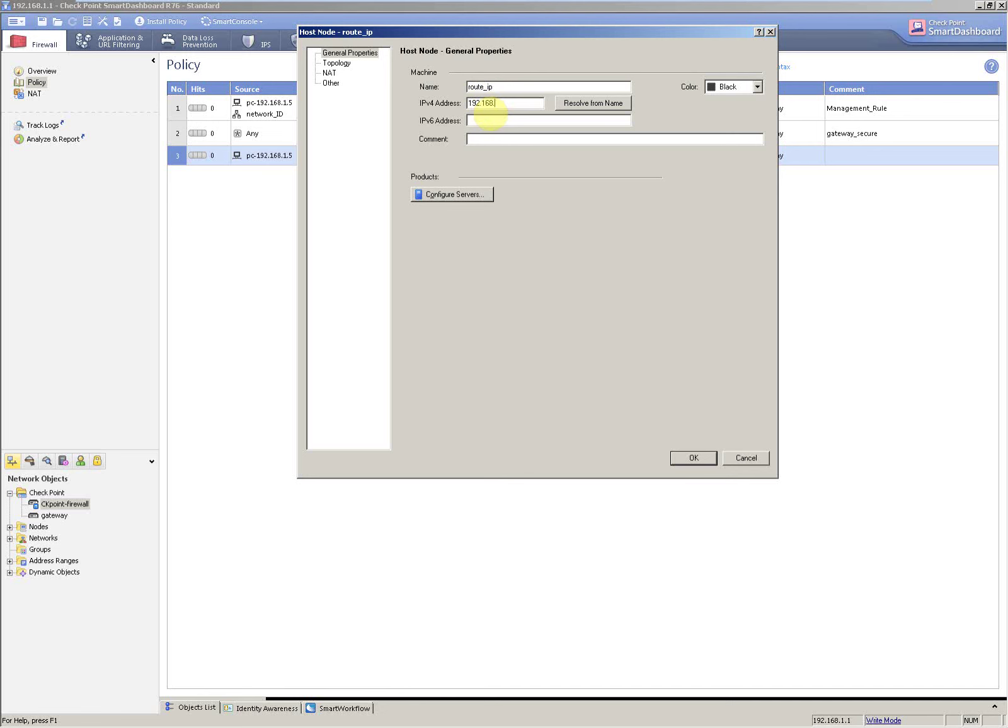
pyautogui.write('.2.1')
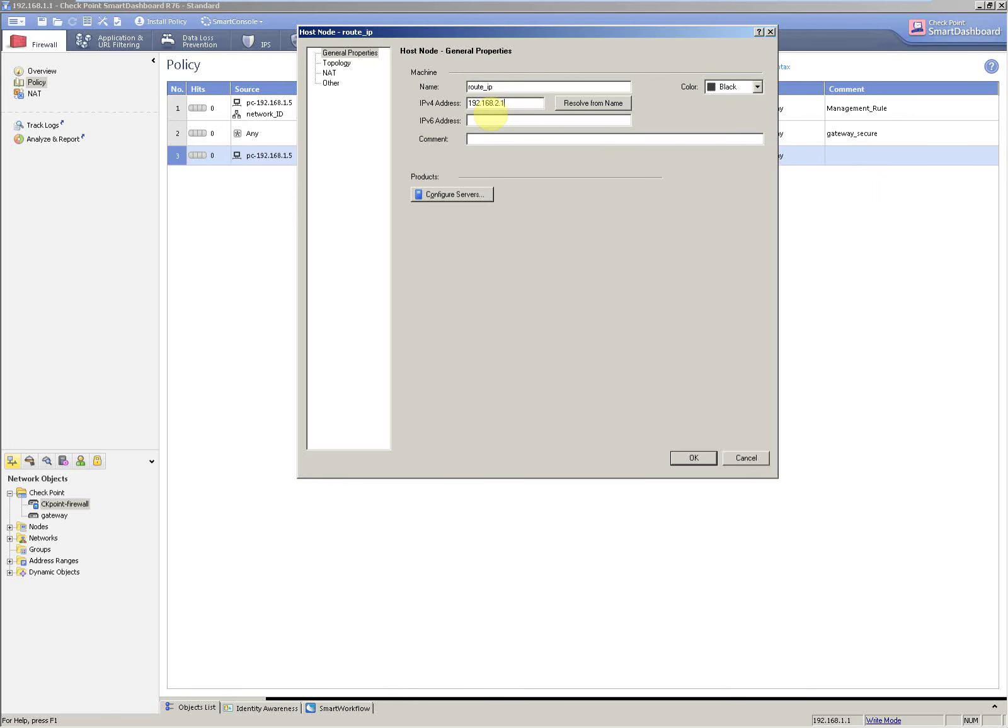
pyautogui.click(695, 456)
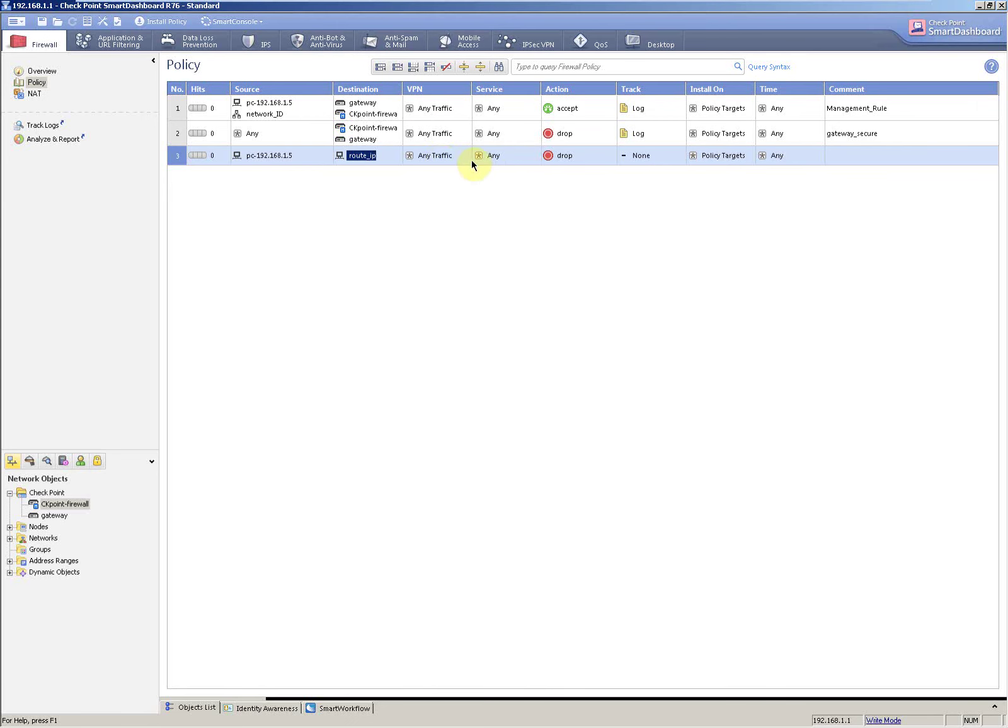
# Step: Set rule 3's action to accept and its track to Log
pyautogui.rightClick(572, 158)
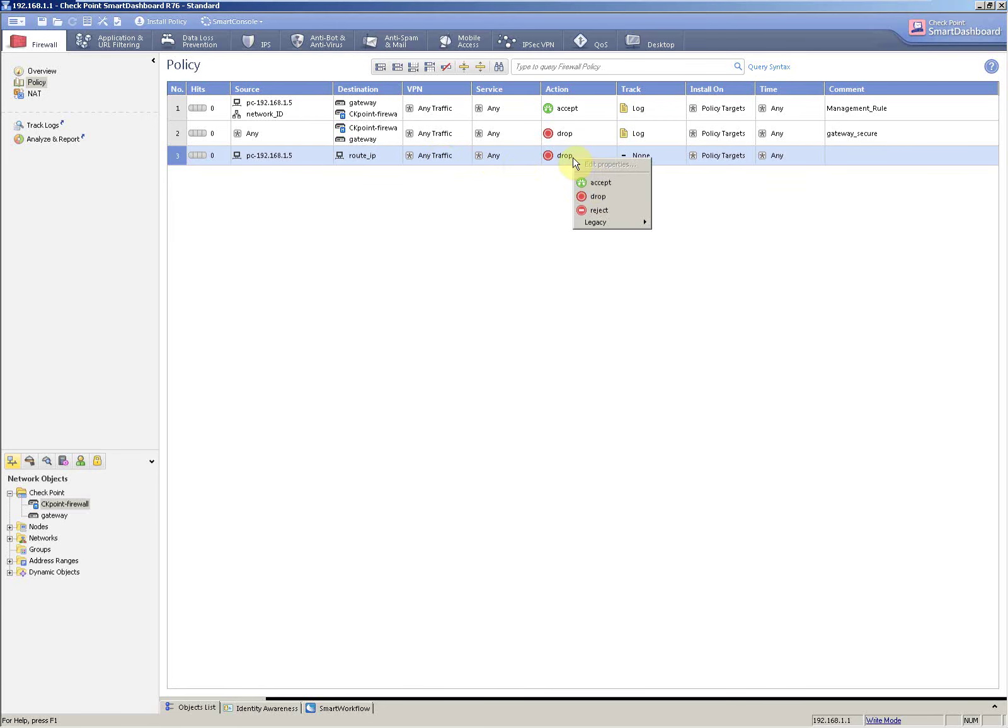
pyautogui.click(595, 182)
pyautogui.rightClick(645, 157)
pyautogui.click(671, 180)
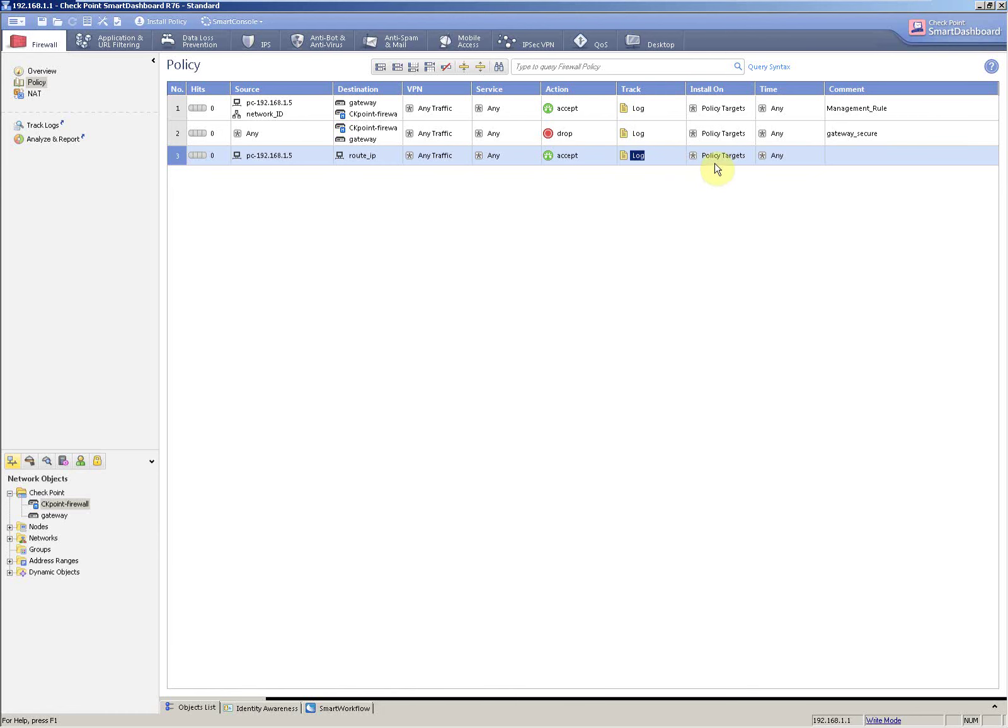
# Step: Give rule 3 the comment route_allow
pyautogui.click(842, 160)
pyautogui.click(849, 162)
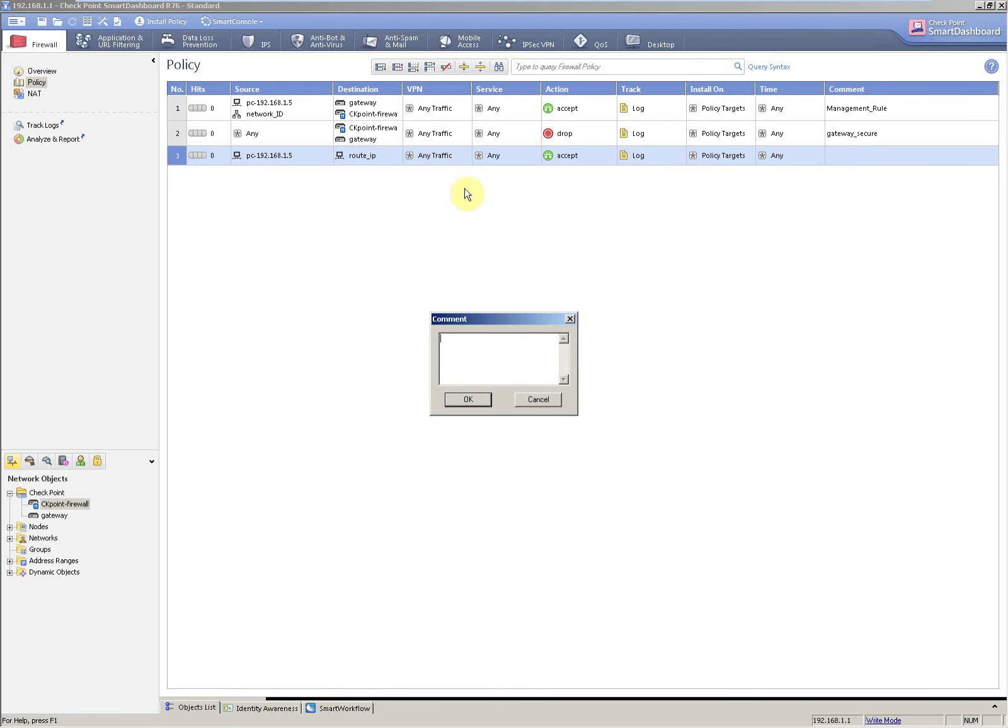
pyautogui.write('route_allow')
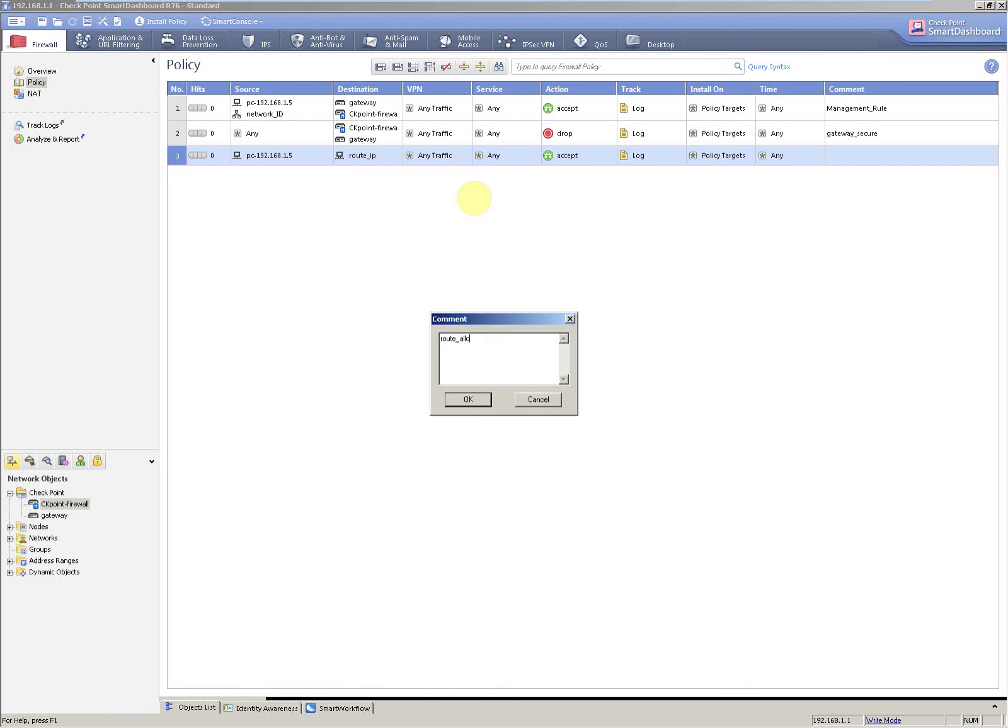
pyautogui.click(480, 400)
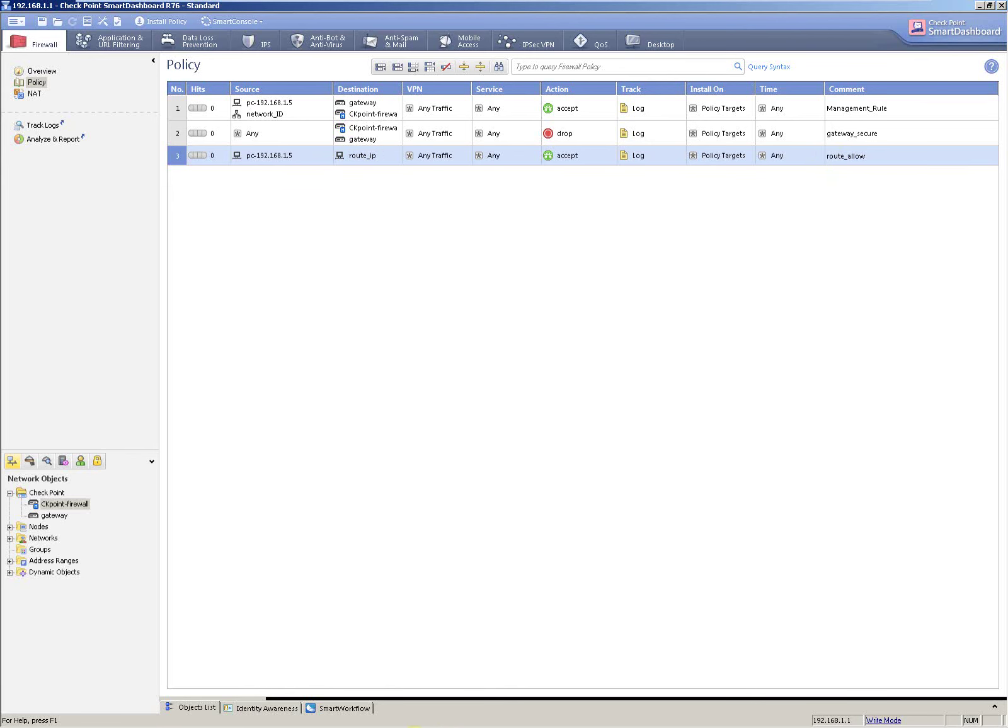
# Step: Ping 192.168.2.200 from the command prompt, getting replies
pyautogui.hotkey('alt', 'Tab')
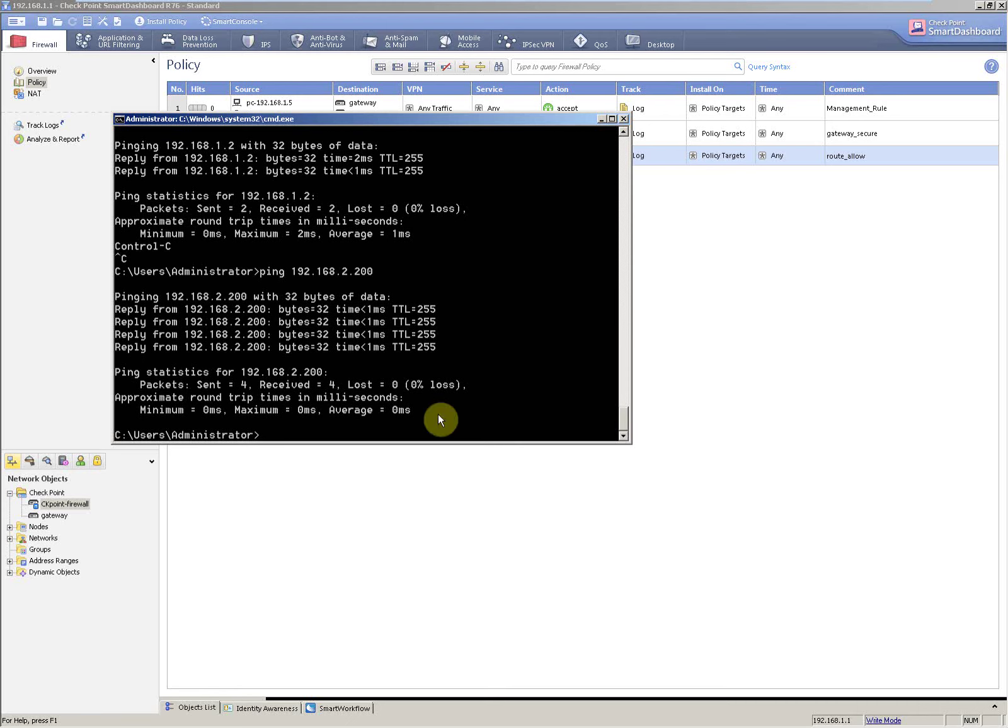
pyautogui.press('Return')
pyautogui.press('Return')
pyautogui.press('Return')
pyautogui.press('Return')
pyautogui.press('Return')
pyautogui.press('Return')
pyautogui.press('Return')
pyautogui.press('Return')
pyautogui.press('Return')
pyautogui.press('Return')
pyautogui.press('Return')
pyautogui.press('Return')
pyautogui.press('Return')
pyautogui.press('Return')
pyautogui.press('Return')
pyautogui.press('Return')
pyautogui.press('Return')
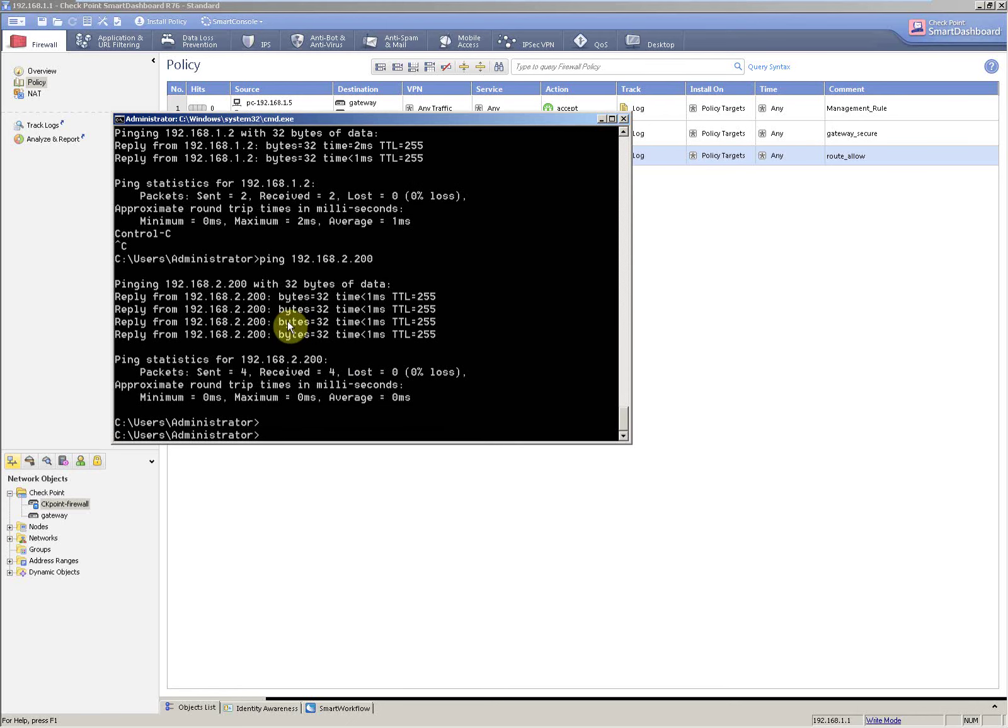
pyautogui.press('Return')
pyautogui.press('Return')
pyautogui.press('Return')
pyautogui.press('Return')
pyautogui.press('Return')
pyautogui.write('ping ')
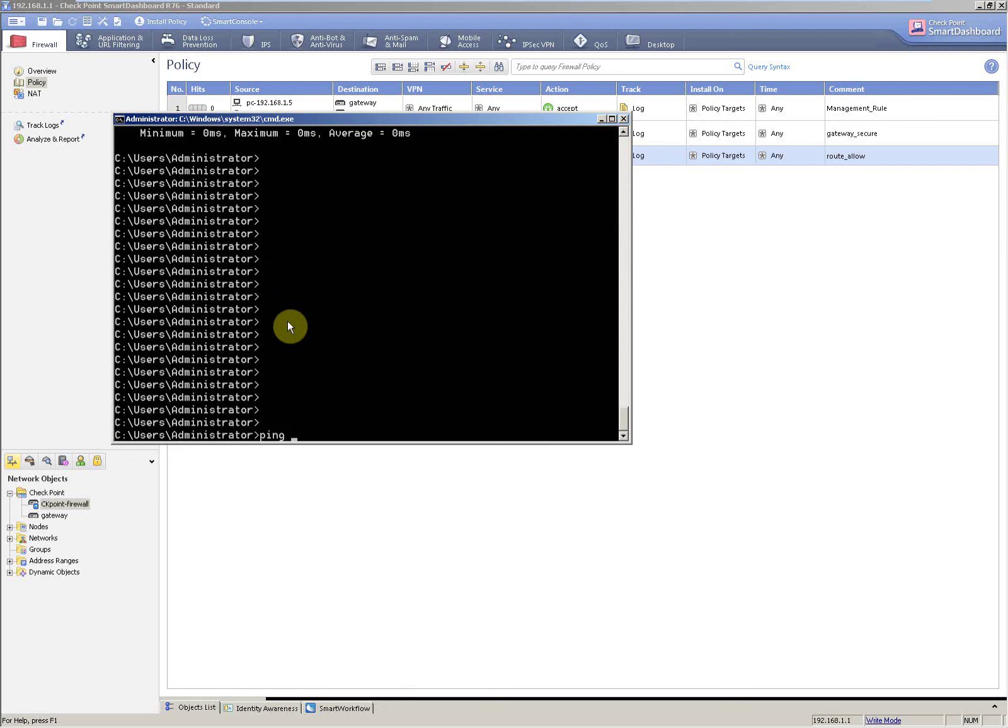
pyautogui.write('192.168.2.200')
pyautogui.press('Return')
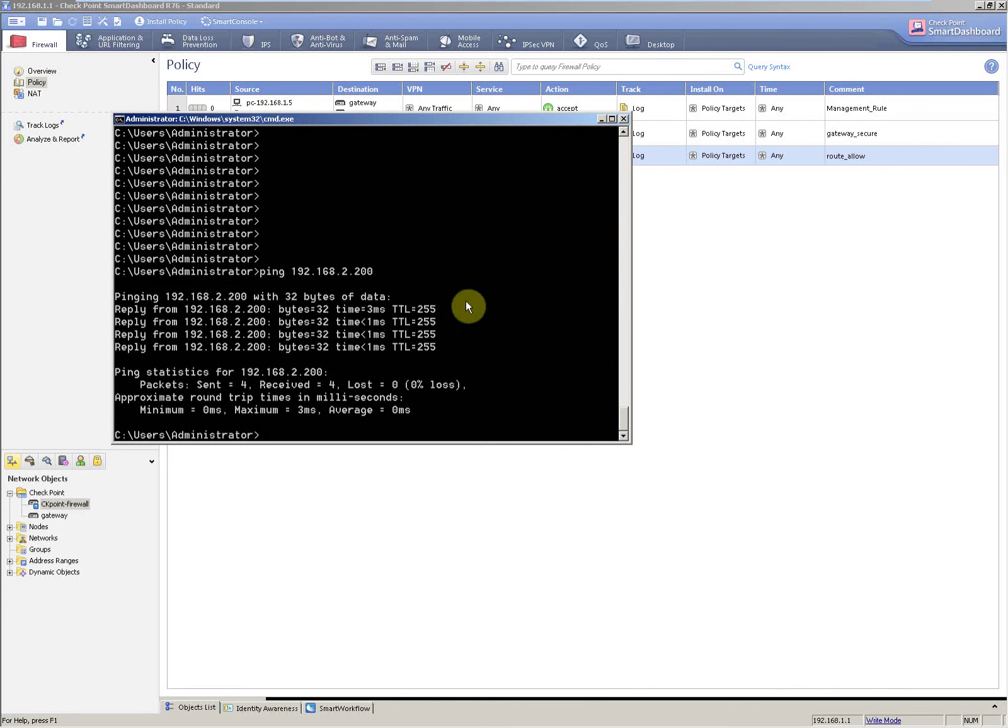
# Step: Ping 192.168.2.1, which only times out, then minimise the console
pyautogui.press('Up')
pyautogui.press('BackSpace')
pyautogui.press('BackSpace')
pyautogui.press('BackSpace')
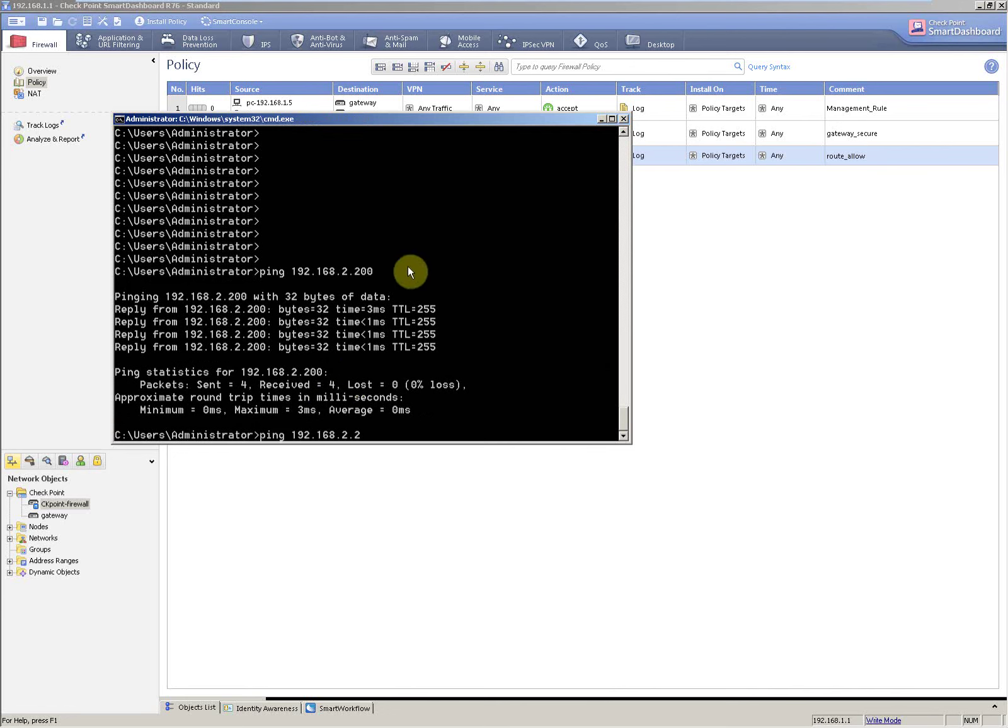
pyautogui.write('1')
pyautogui.press('Return')
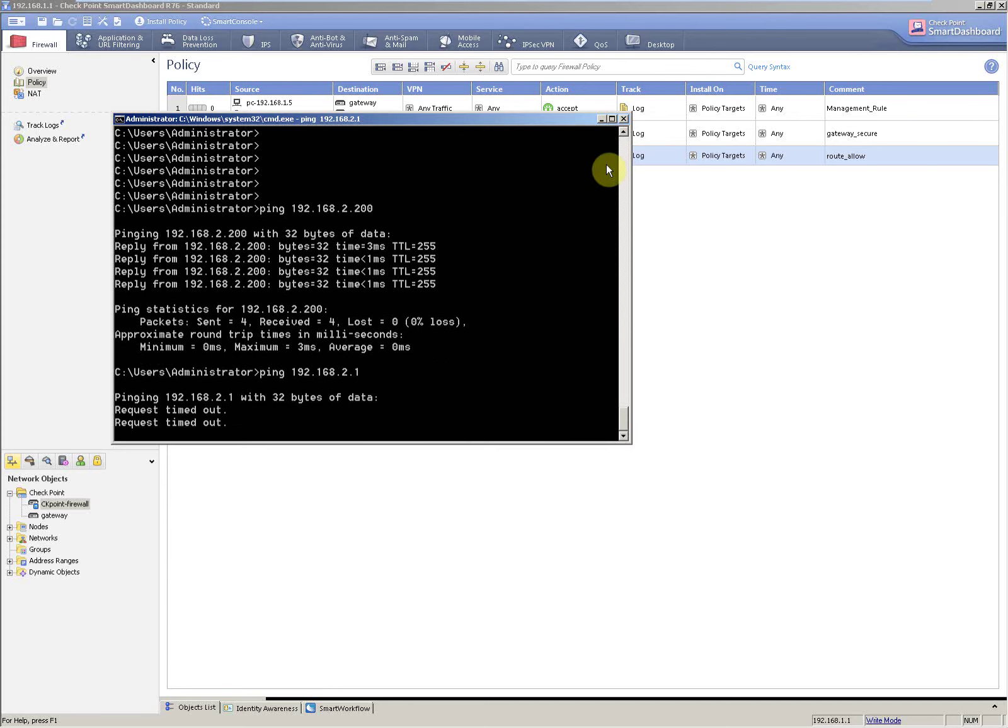
pyautogui.click(603, 119)
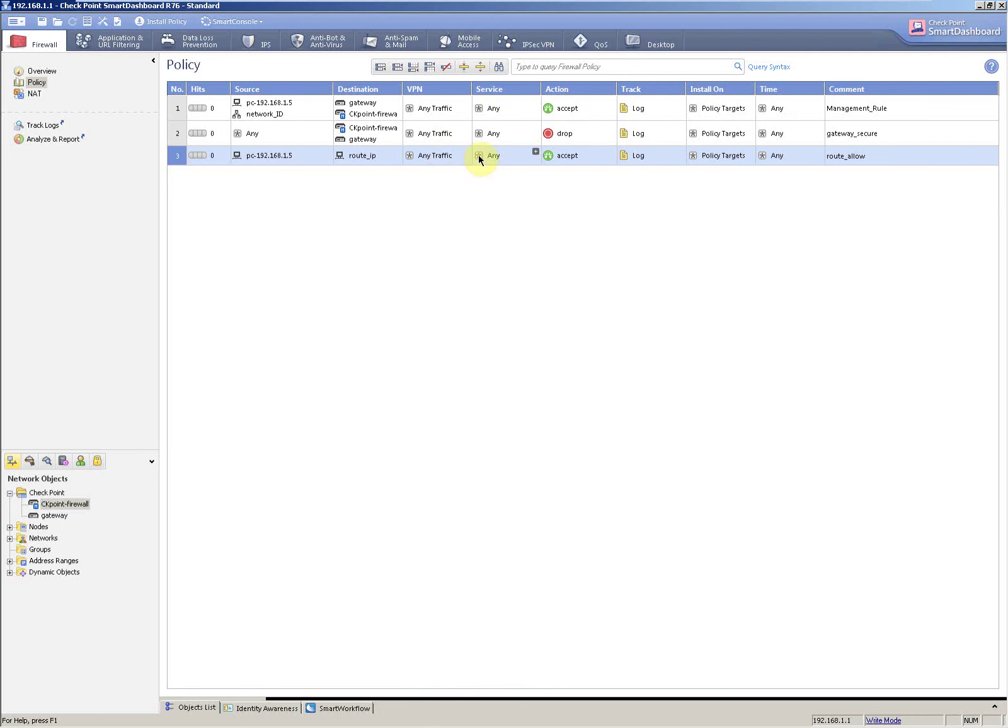
# Step: Add HTTP_and_HTTPS_proxy and https to rule 3's services
pyautogui.click(535, 152)
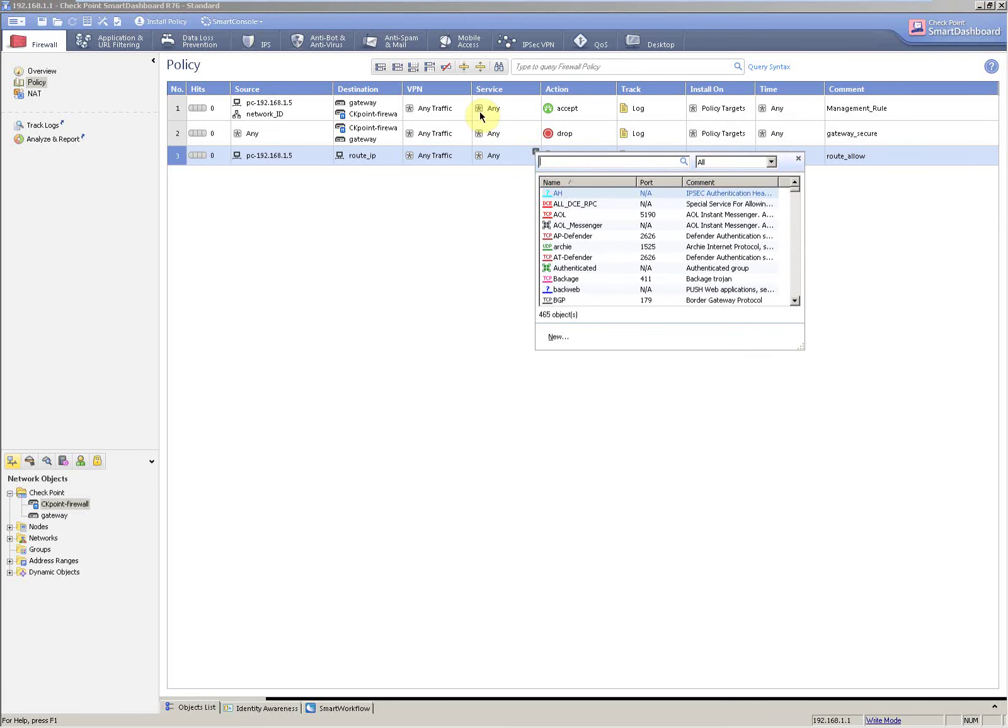
pyautogui.write('https')
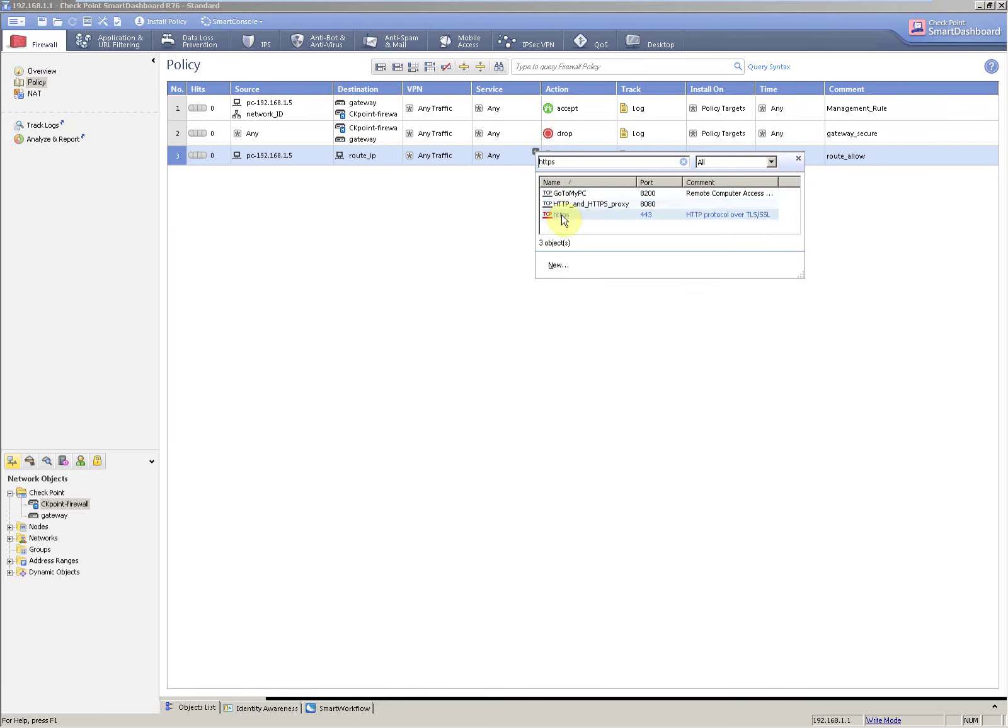
pyautogui.click(566, 207)
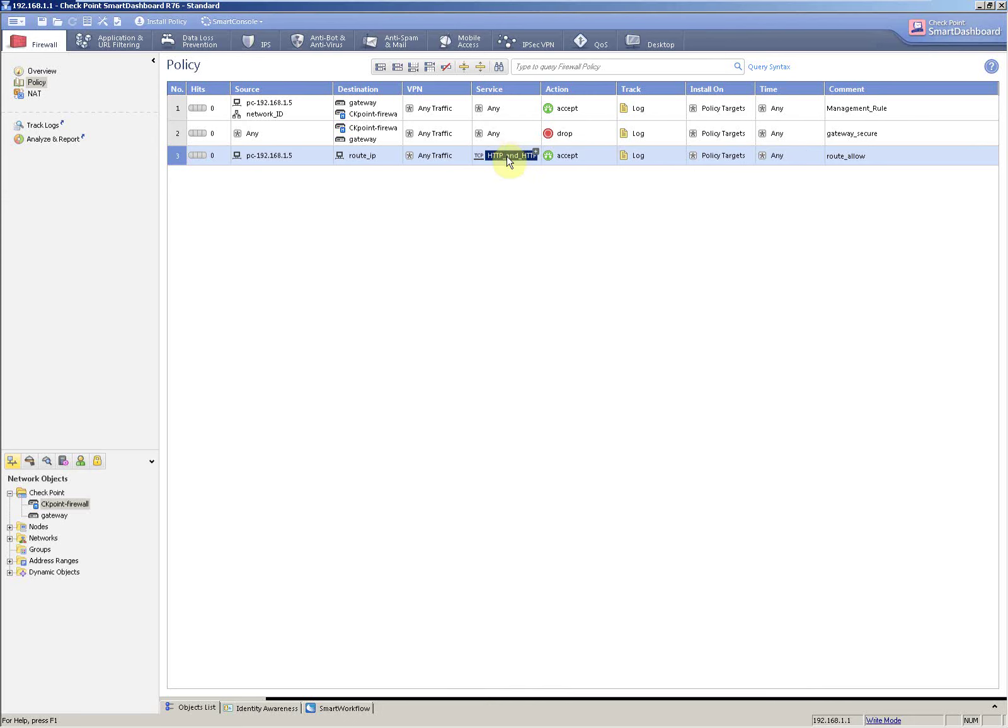
pyautogui.click(536, 153)
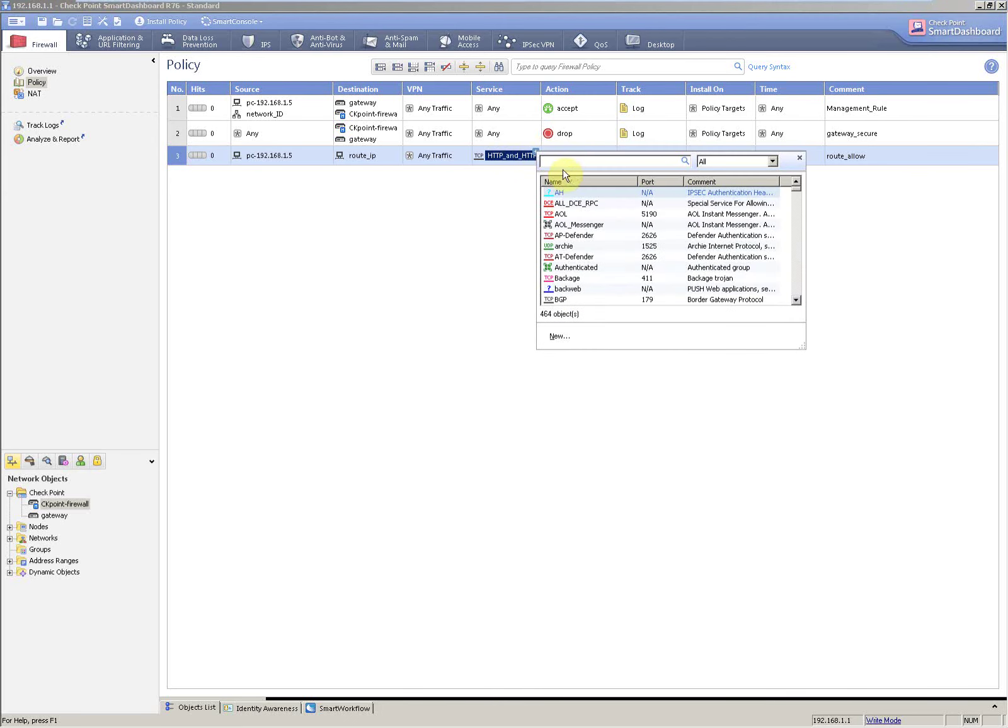
pyautogui.write('https')
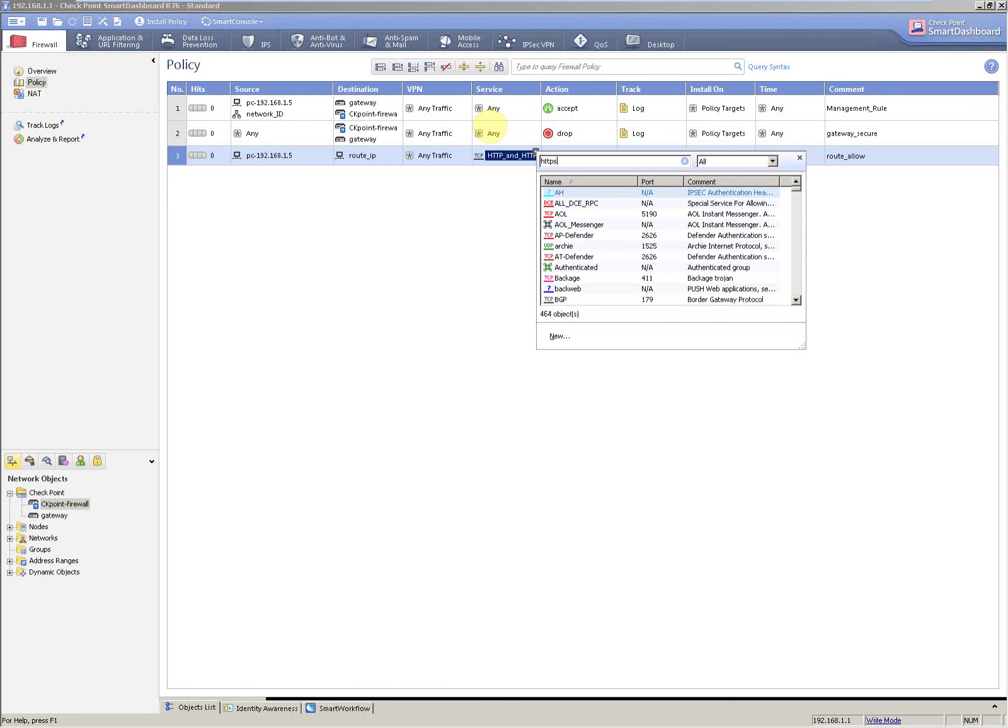
pyautogui.doubleClick(567, 204)
# Step: Add http and icmp-requests to rule 3, then open the icmp-requests group properties
pyautogui.click(535, 156)
pyautogui.write('http')
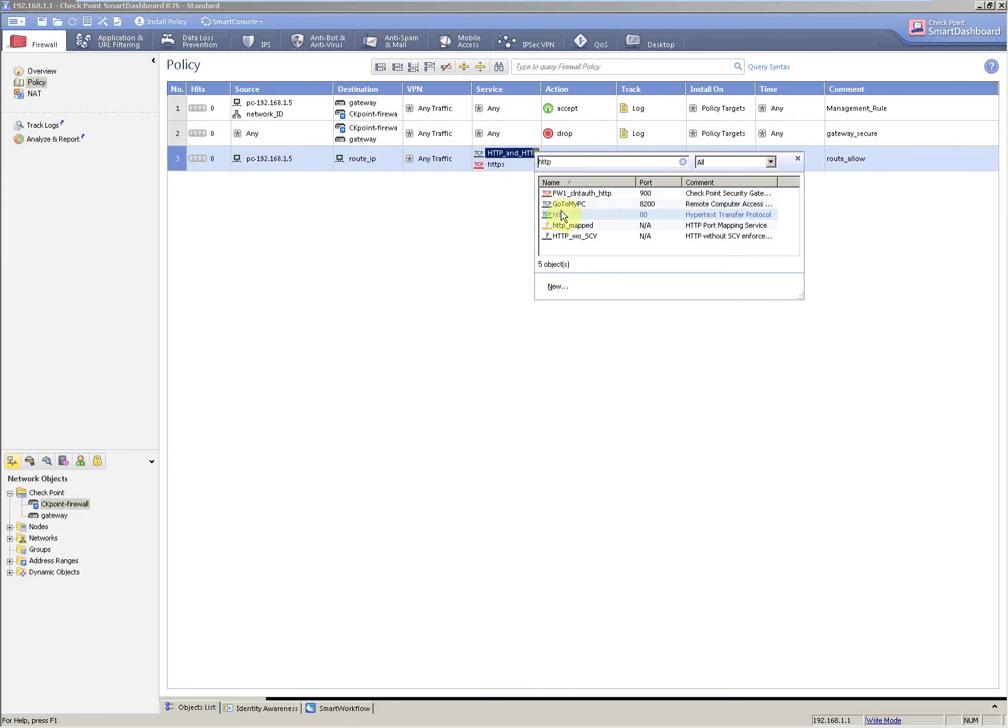
pyautogui.click(562, 215)
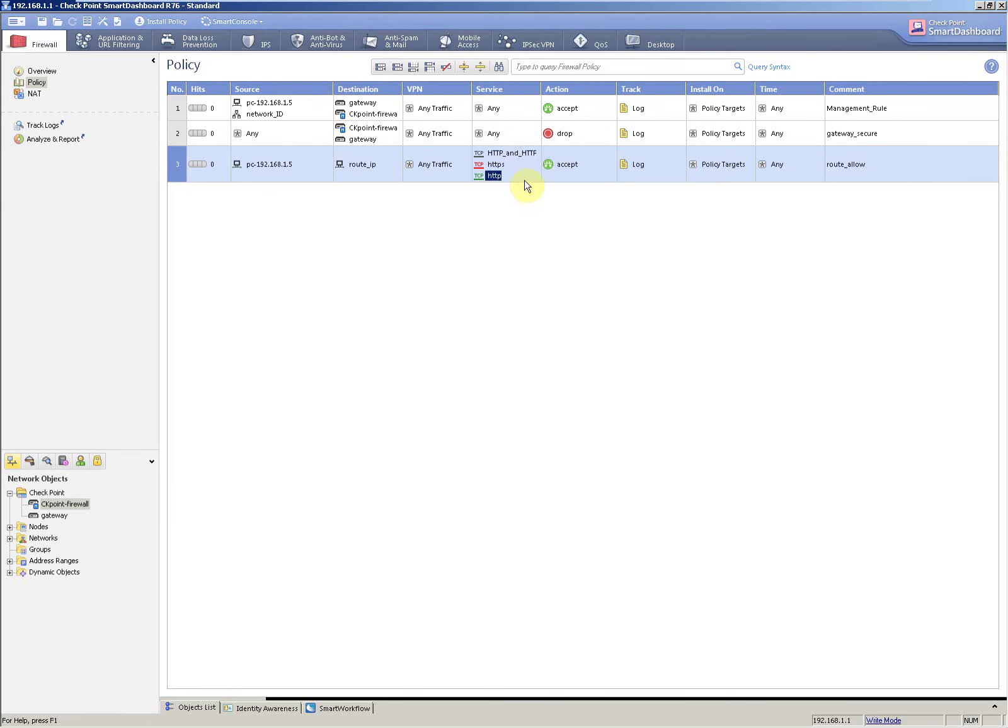
pyautogui.click(533, 157)
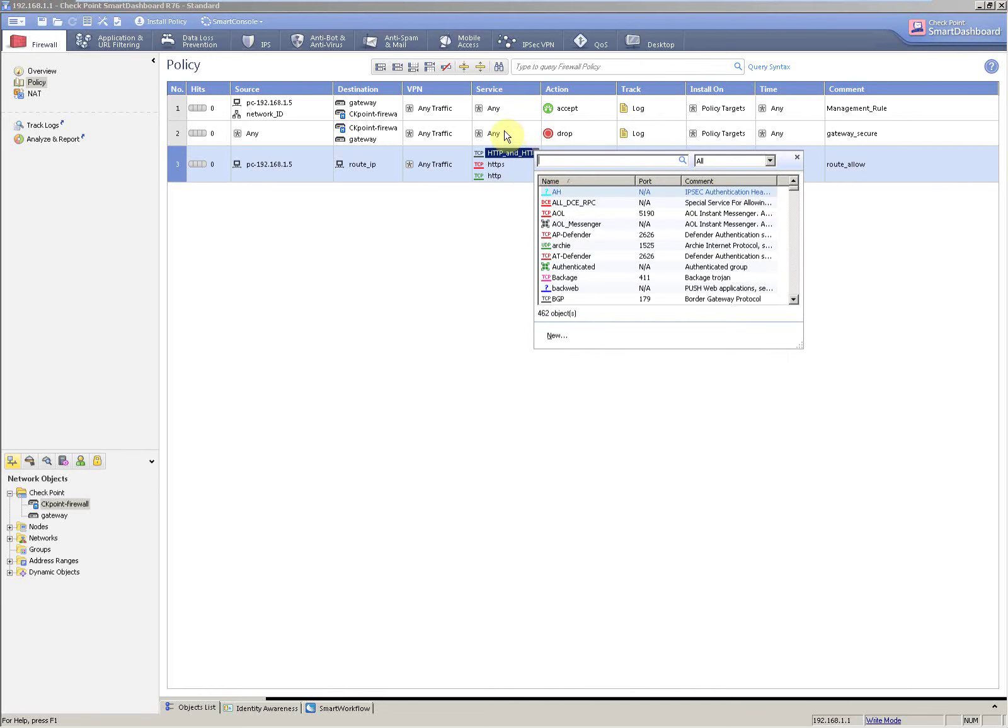
pyautogui.write('icmp')
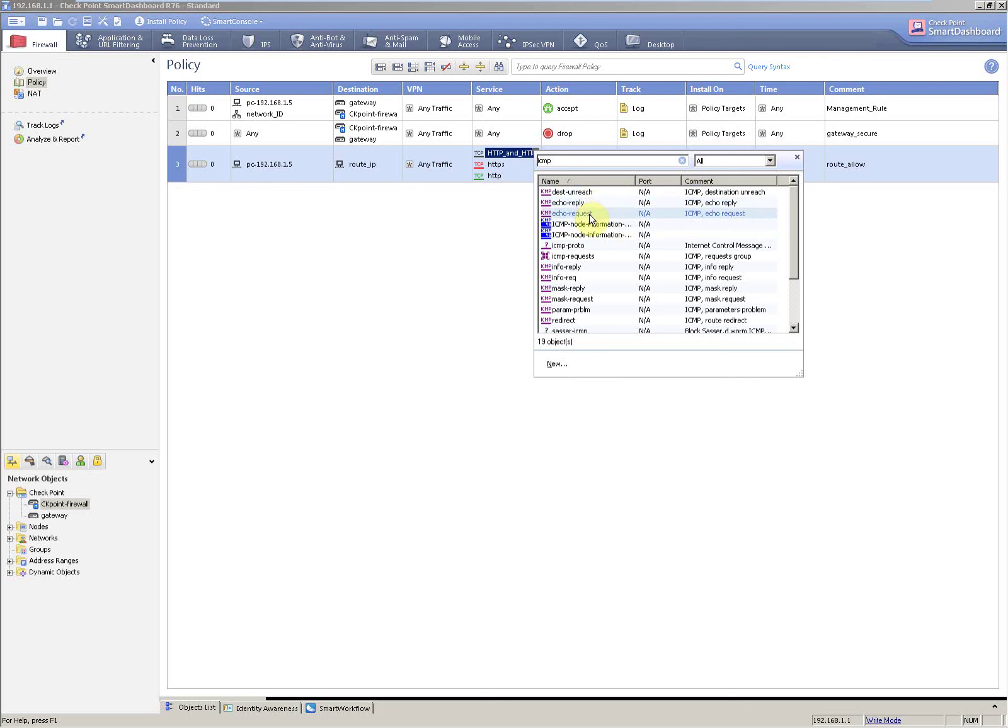
pyautogui.doubleClick(591, 257)
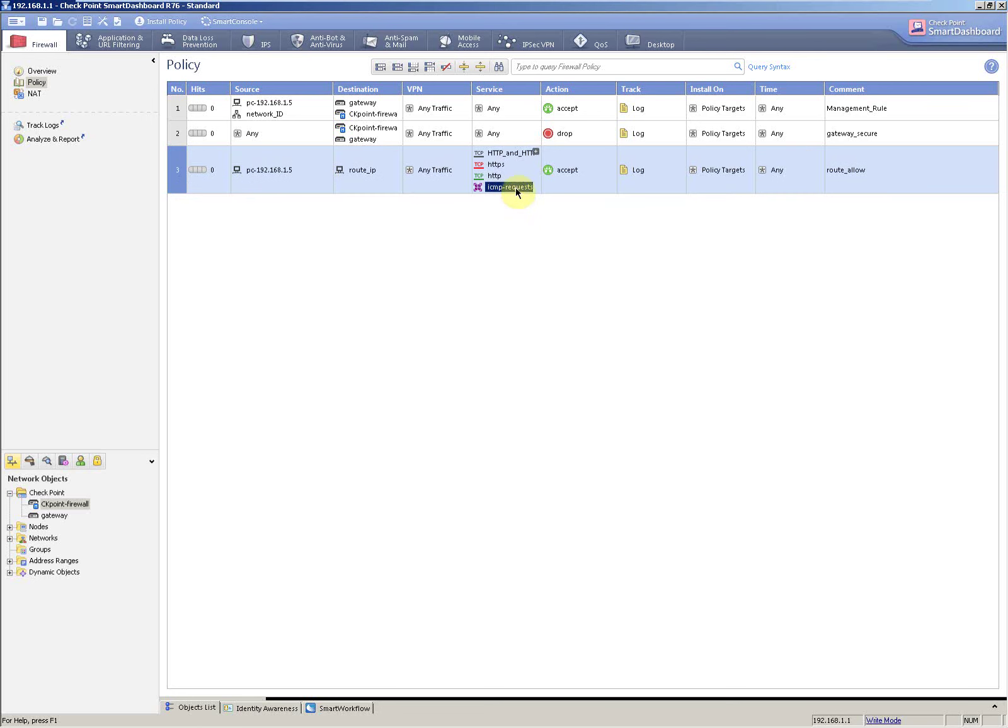
pyautogui.doubleClick(516, 188)
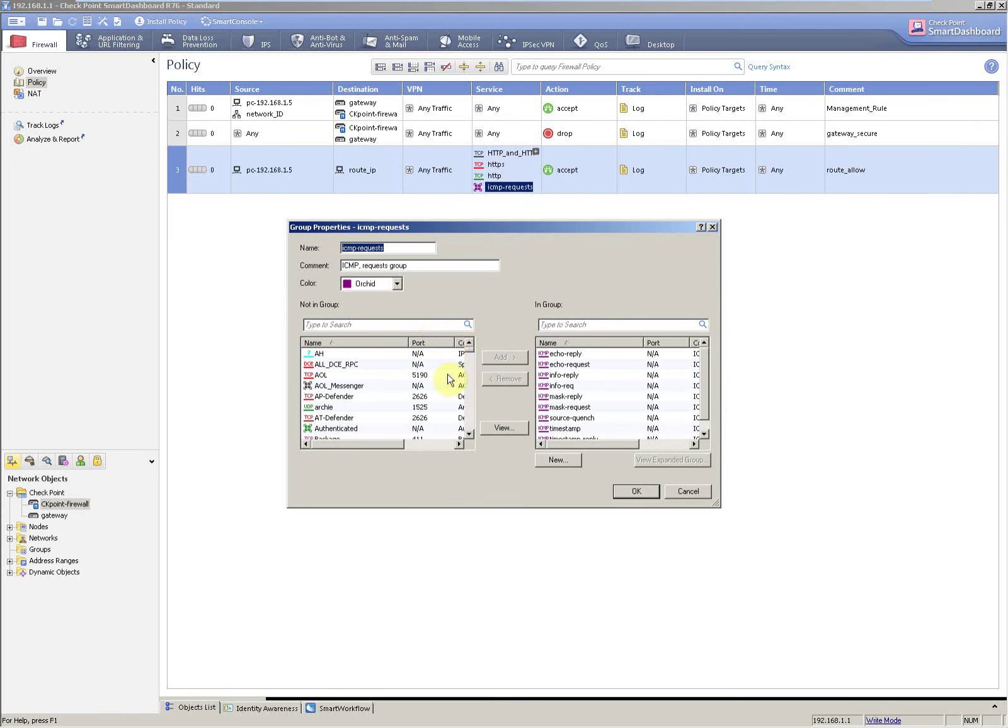
# Step: Filter the Not in Group list by 'icmp' and add time-exceeded to icmp-requests
pyautogui.click(704, 434)
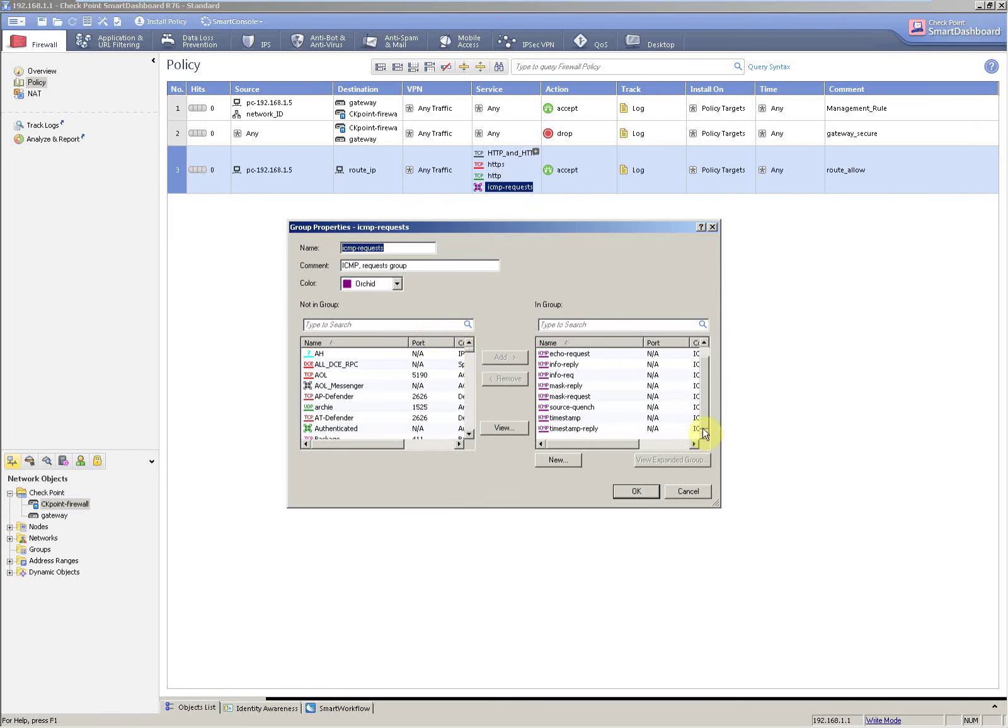
pyautogui.click(469, 434)
pyautogui.click(469, 433)
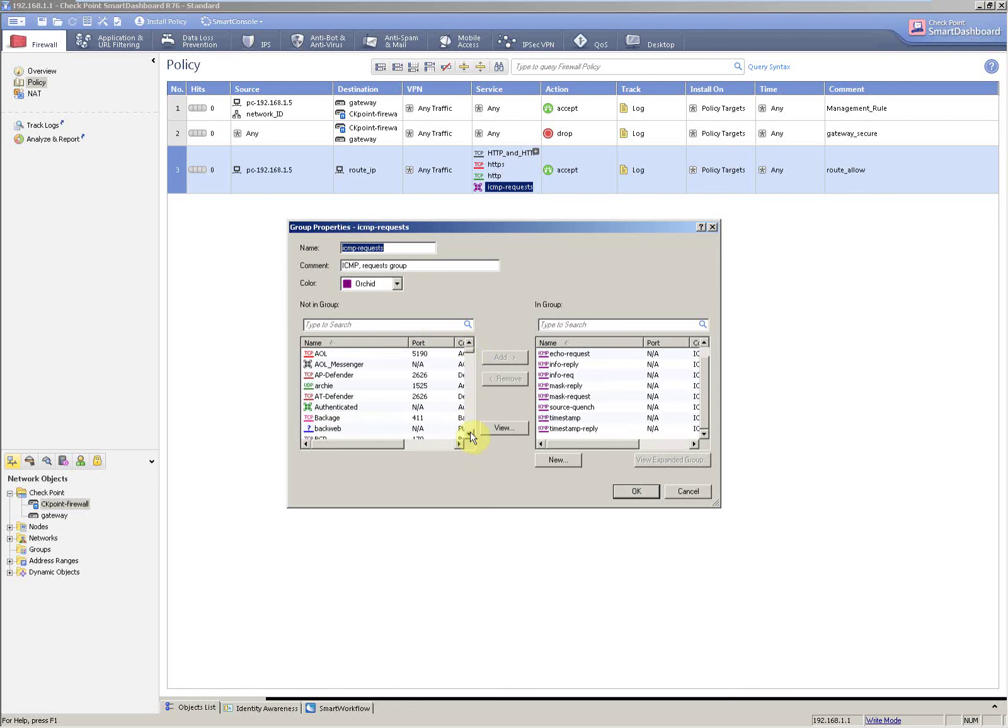
pyautogui.click(469, 343)
pyautogui.click(469, 343)
pyautogui.click(372, 328)
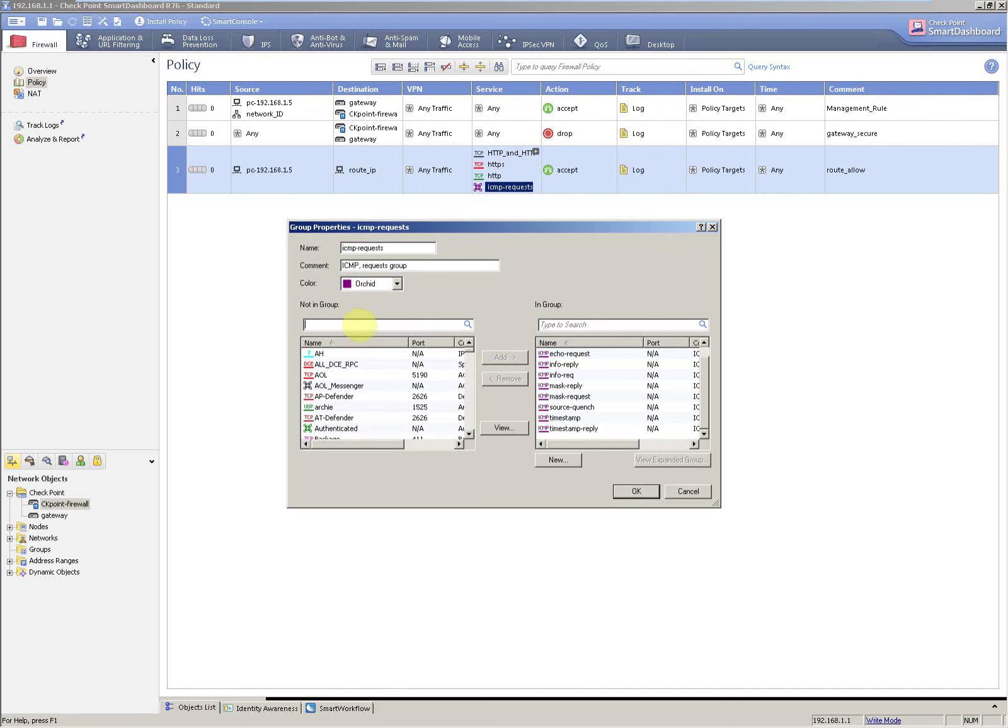
pyautogui.write('icmp')
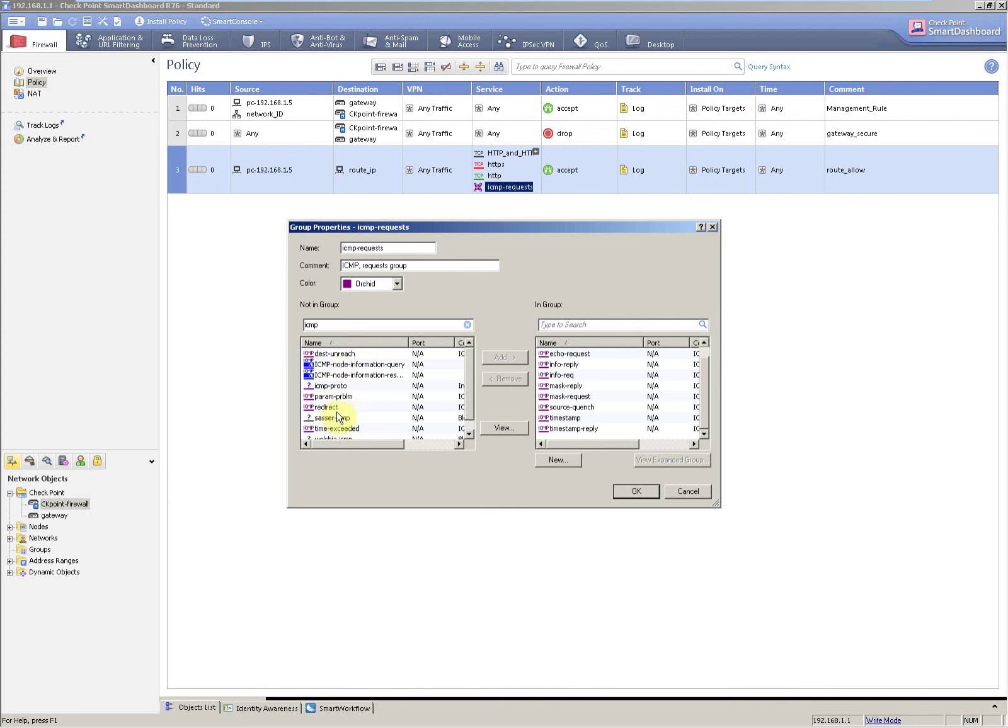
pyautogui.click(469, 434)
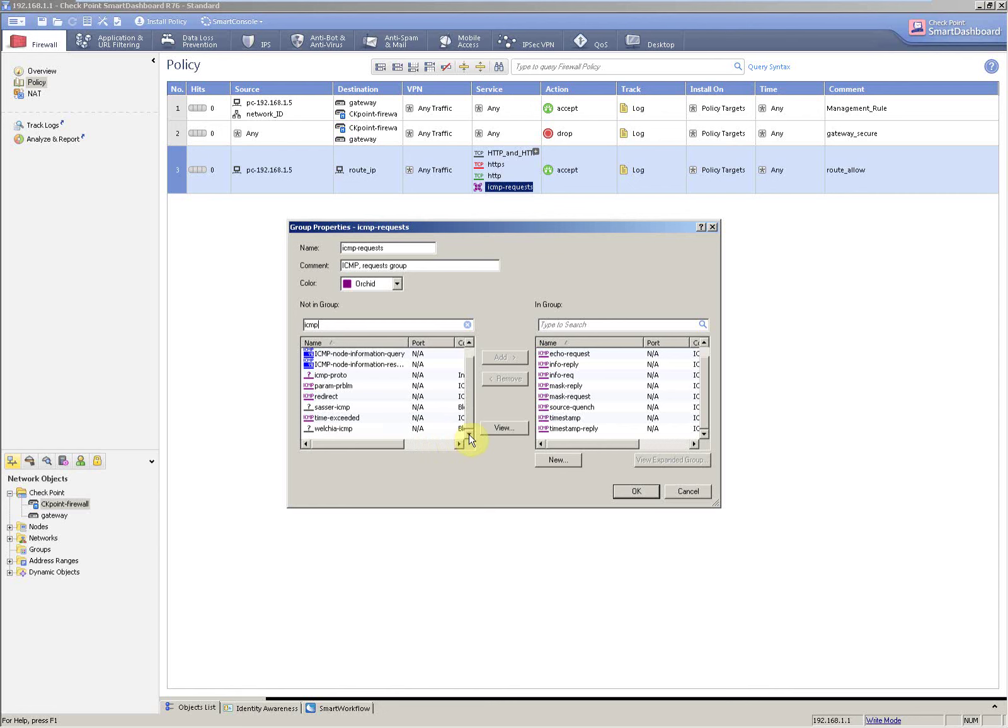
pyautogui.click(385, 418)
pyautogui.click(502, 359)
# Step: Add dest-unreach, save the group, and reopen it to confirm its members
pyautogui.click(335, 356)
pyautogui.click(497, 359)
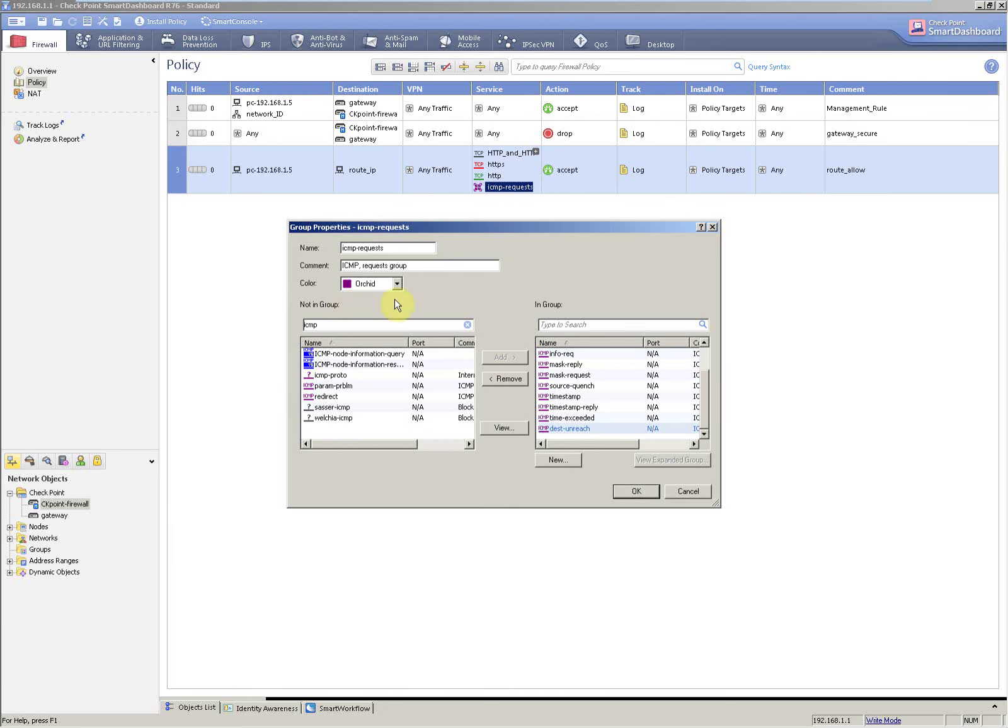
pyautogui.click(635, 491)
pyautogui.doubleClick(506, 188)
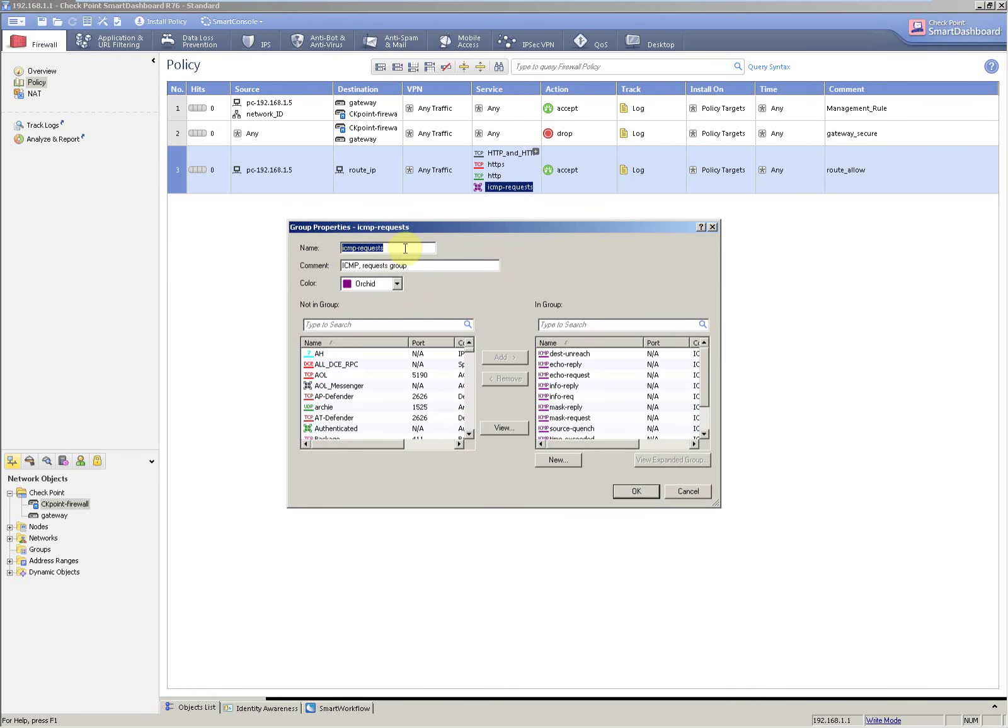
pyautogui.click(712, 228)
pyautogui.moveTo(535, 157)
pyautogui.click(536, 157)
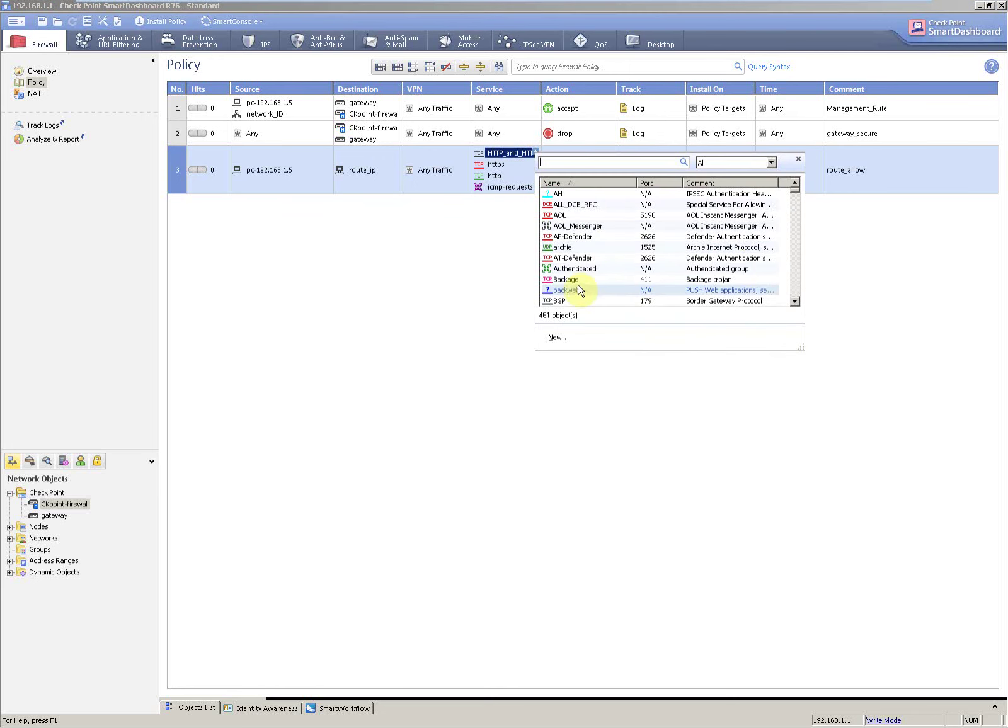
pyautogui.click(553, 339)
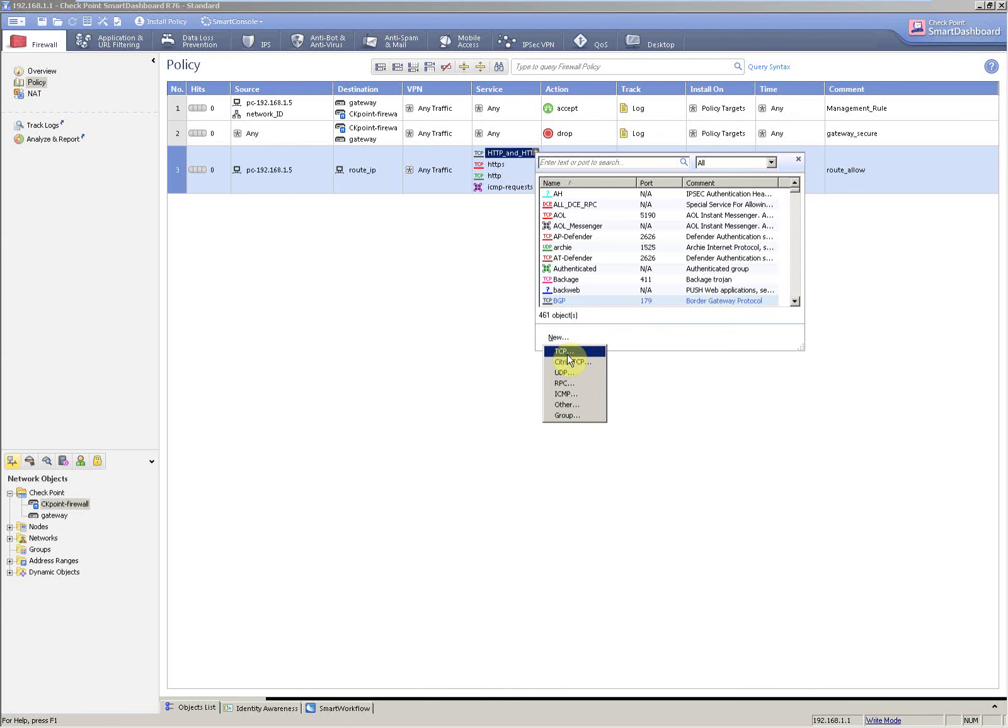
pyautogui.click(567, 353)
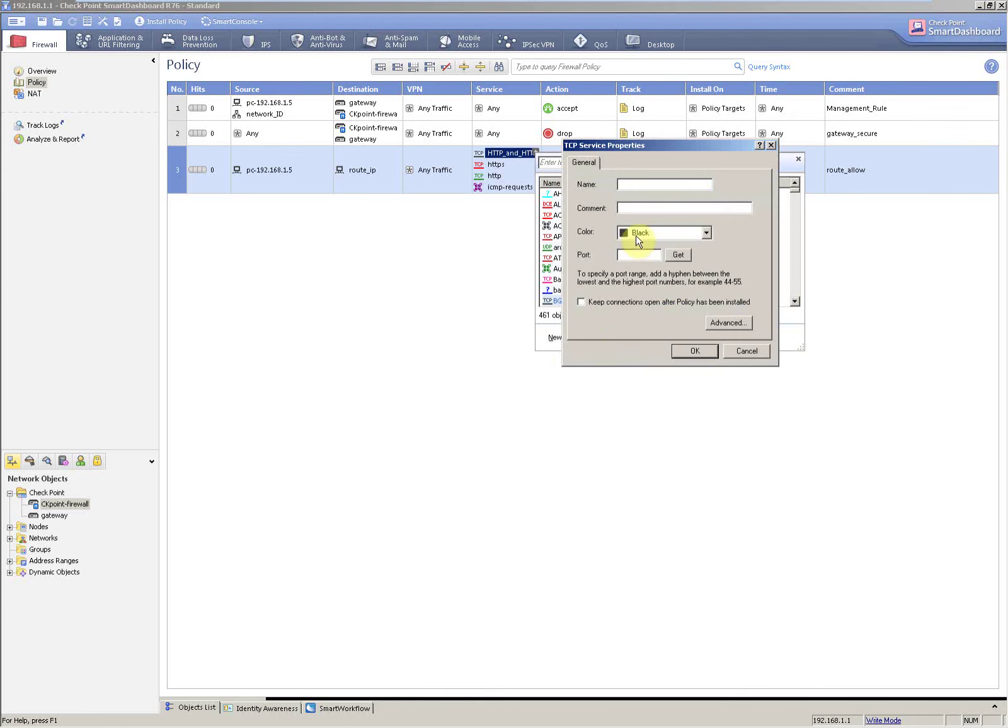
pyautogui.click(772, 146)
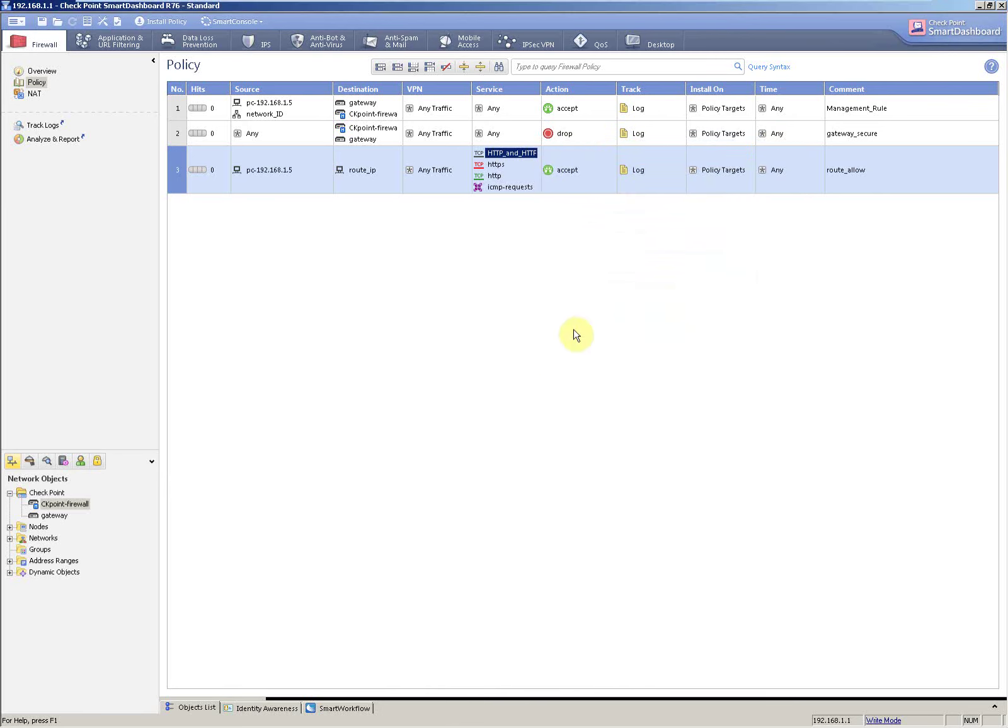
pyautogui.click(538, 155)
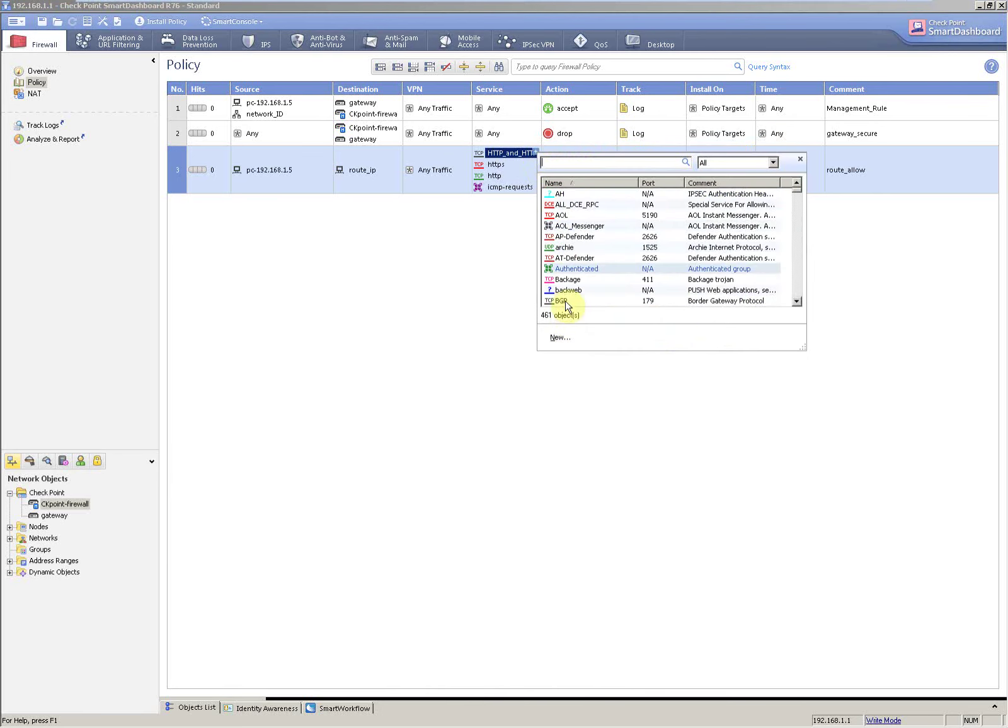
pyautogui.click(563, 338)
pyautogui.click(570, 405)
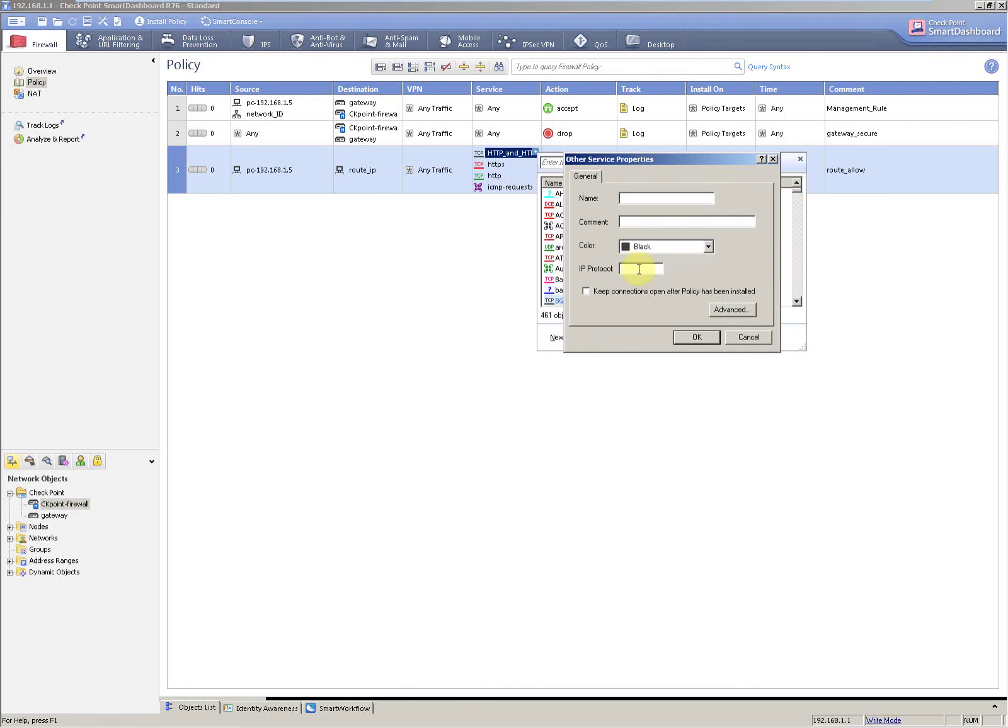
pyautogui.click(741, 339)
pyautogui.click(639, 358)
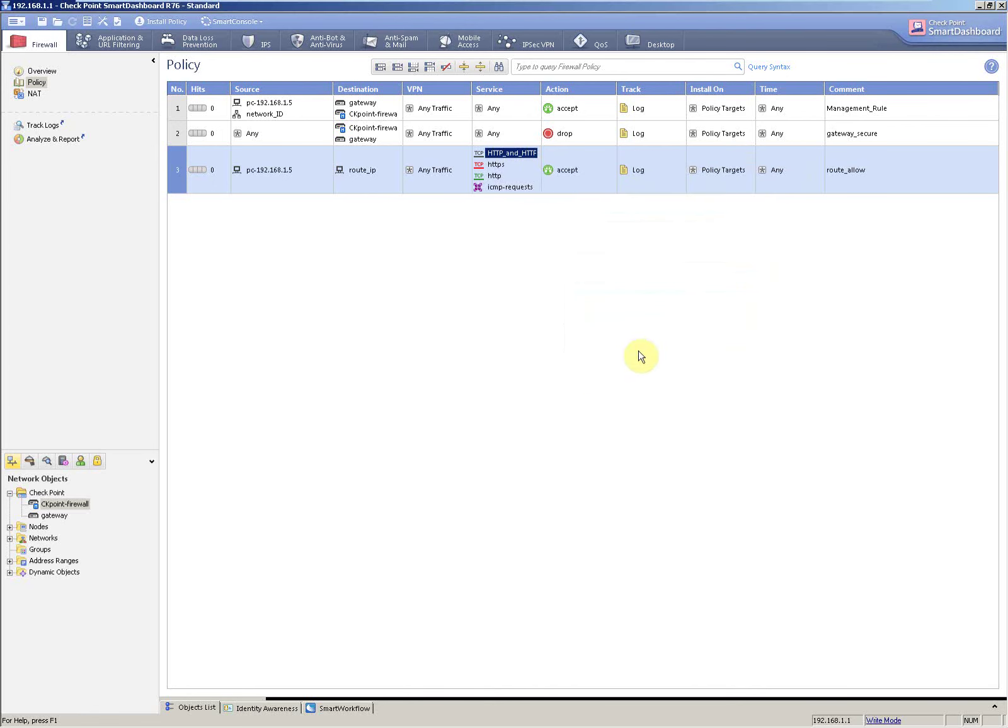
pyautogui.moveTo(677, 5)
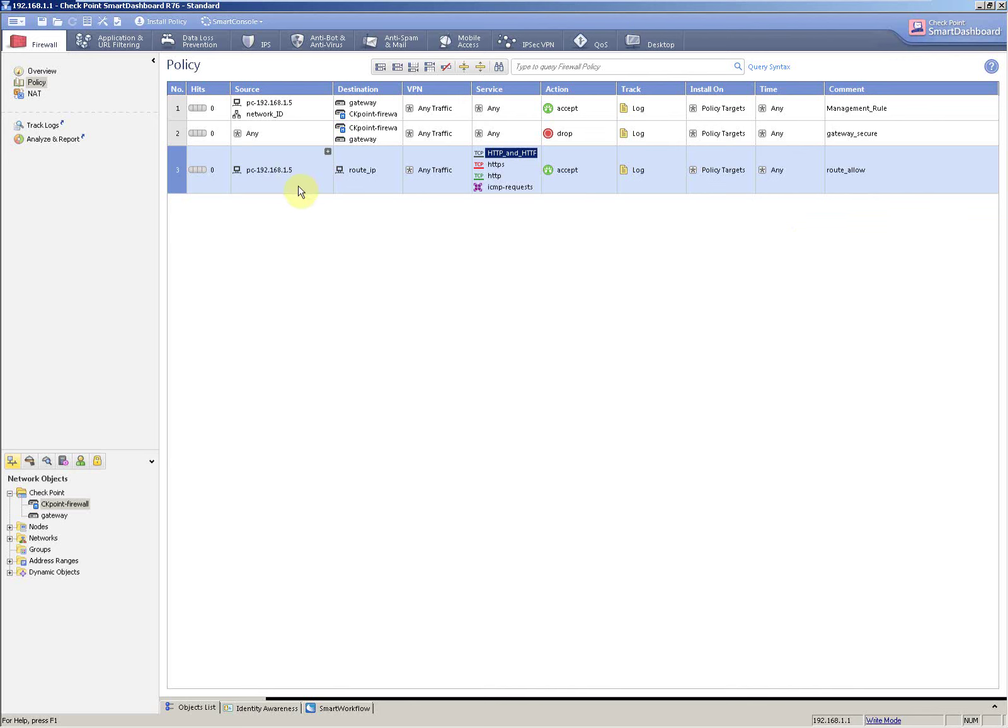
# Step: Save changes, verify the policy, and close the 'Rules Verified OK!' result
pyautogui.click(120, 23)
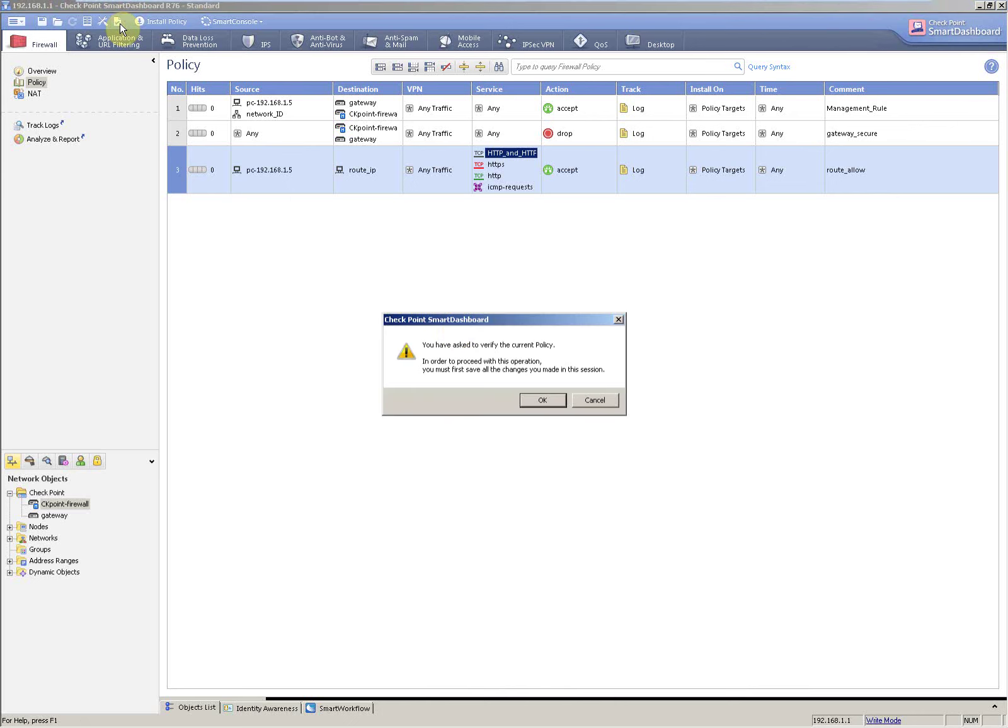
pyautogui.click(540, 401)
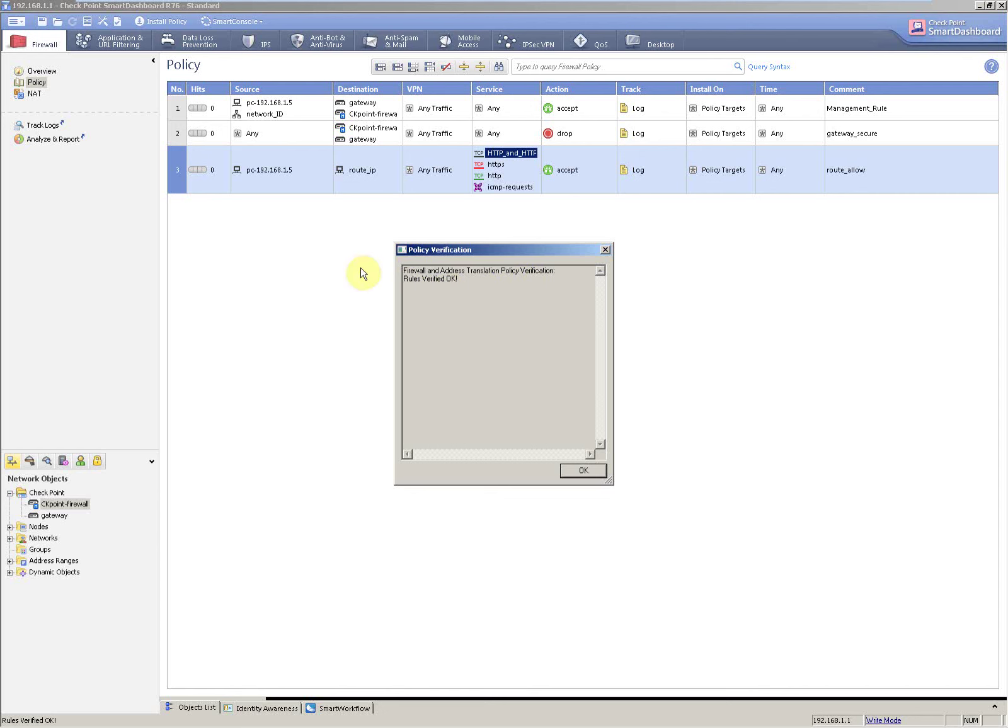
pyautogui.click(575, 471)
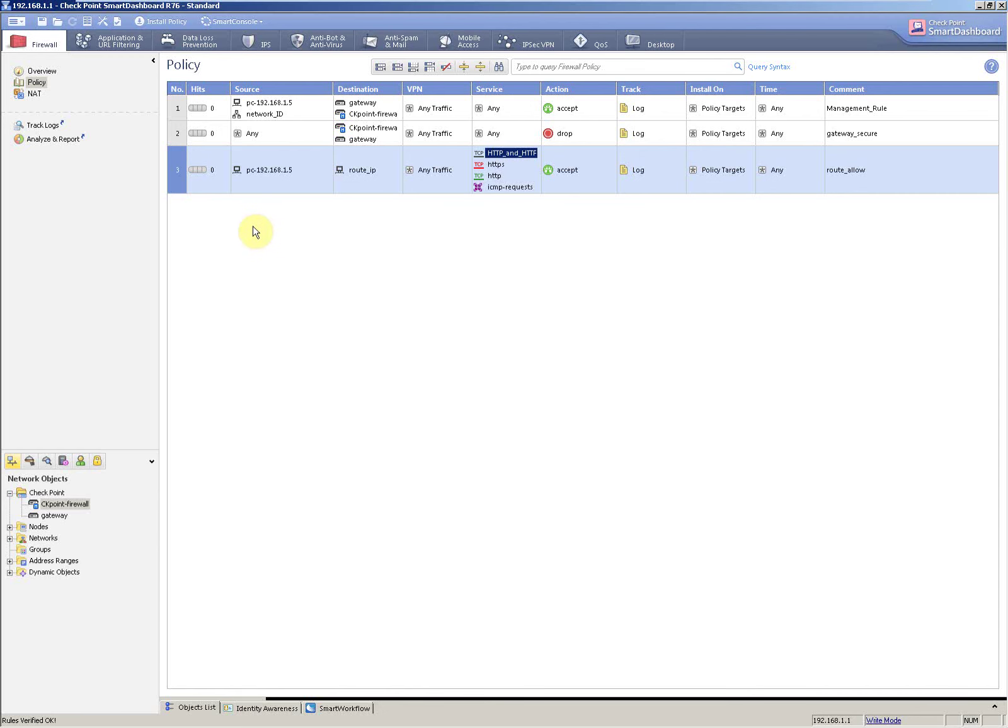
# Step: Install the policy onto the R76 gateway target
pyautogui.click(176, 22)
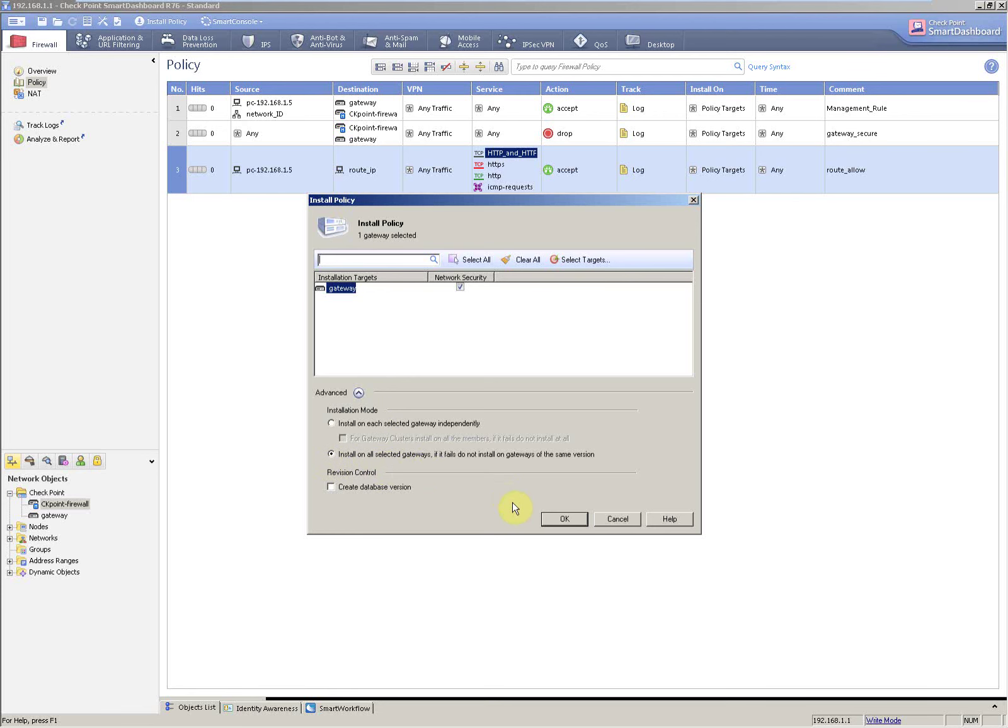
pyautogui.click(562, 522)
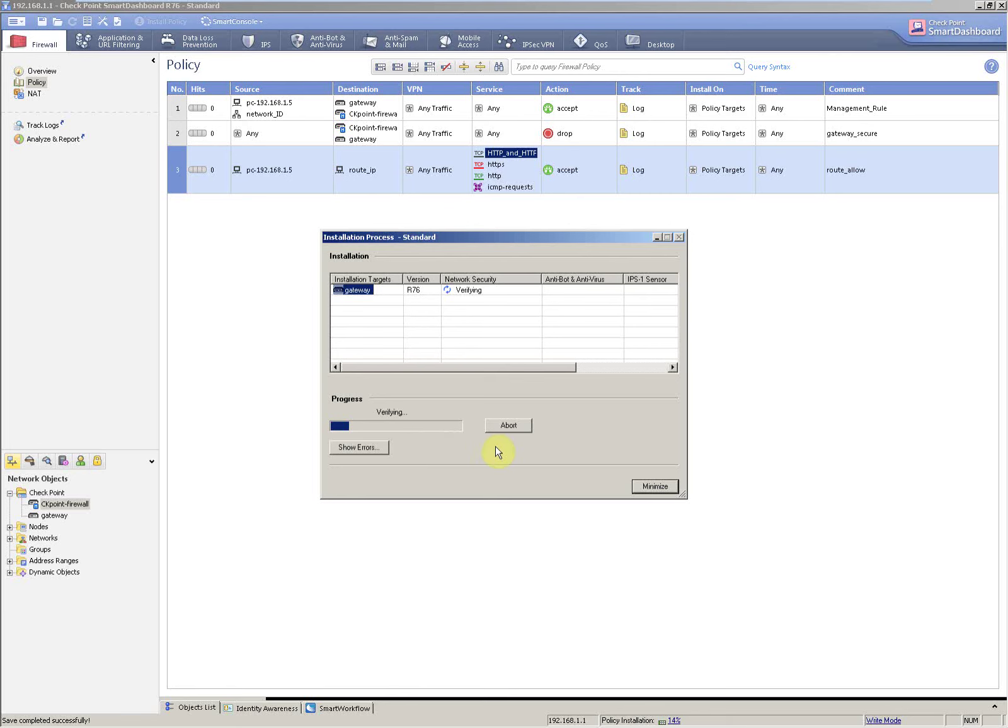
# Step: Glance at the Paint network diagram, then return to the Windows 7 VM's successful installation
pyautogui.moveTo(756, 5)
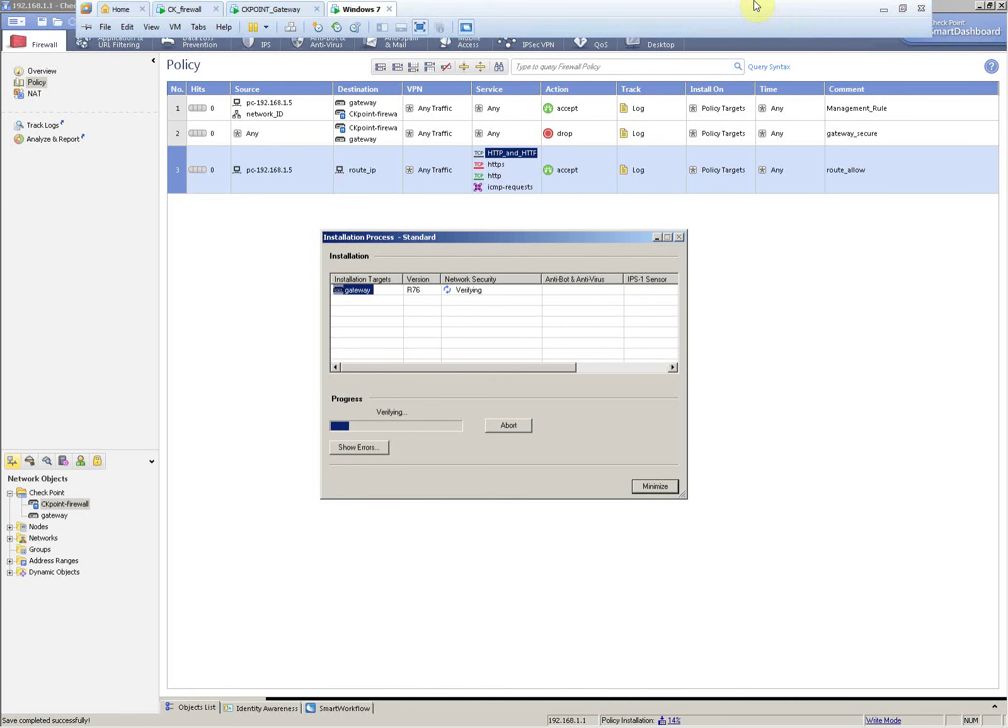
pyautogui.hotkey('alt', 'Tab')
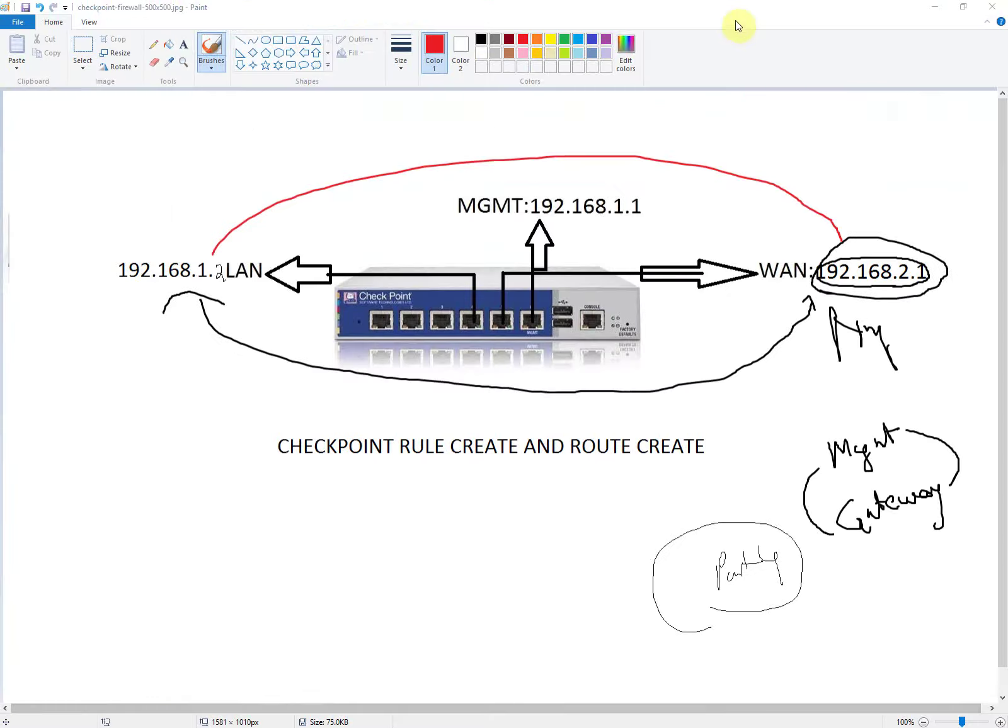
pyautogui.moveTo(578, 692)
pyautogui.click(751, 655)
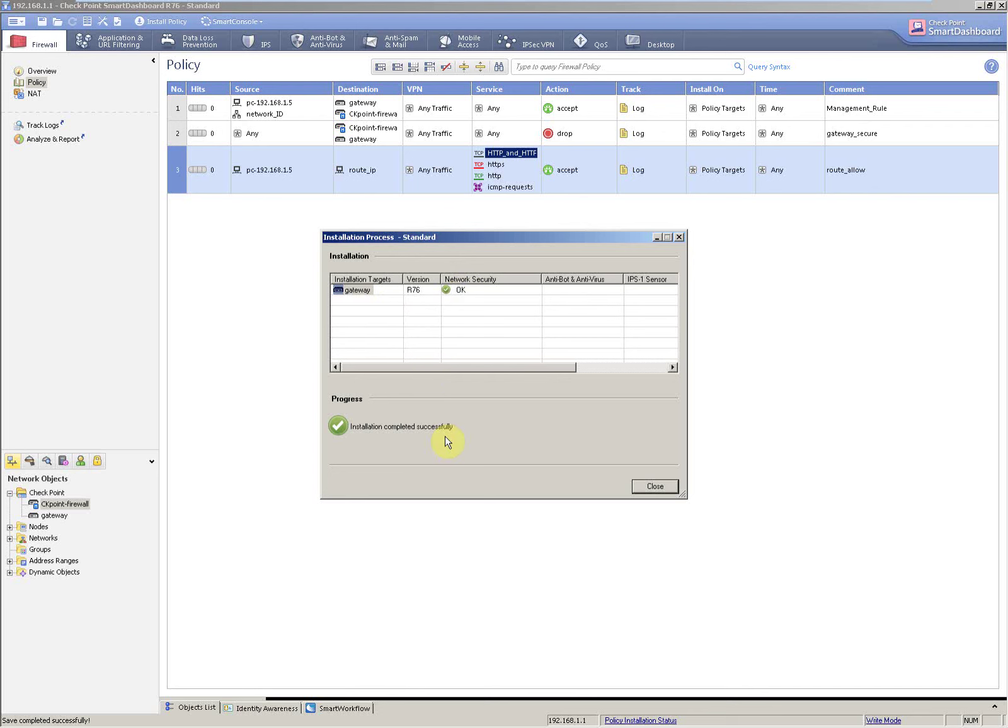
# Step: Close the installation dialog and rerun ping 192.168.2.1 twice in Command Prompt, getting 0% loss
pyautogui.click(656, 487)
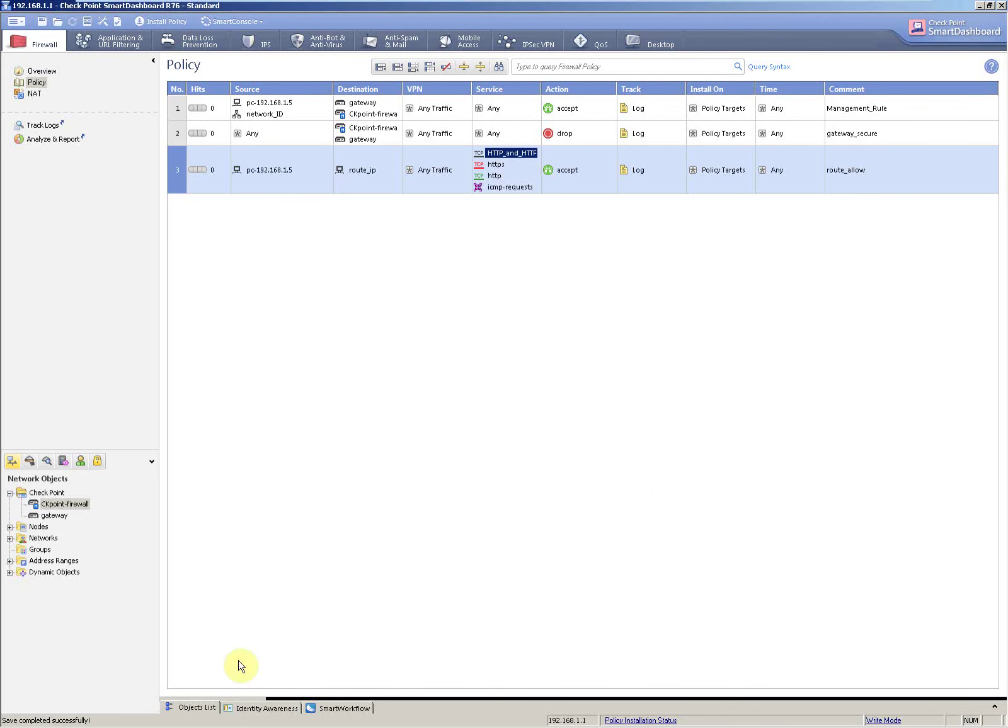
pyautogui.hotkey('alt', 'Tab')
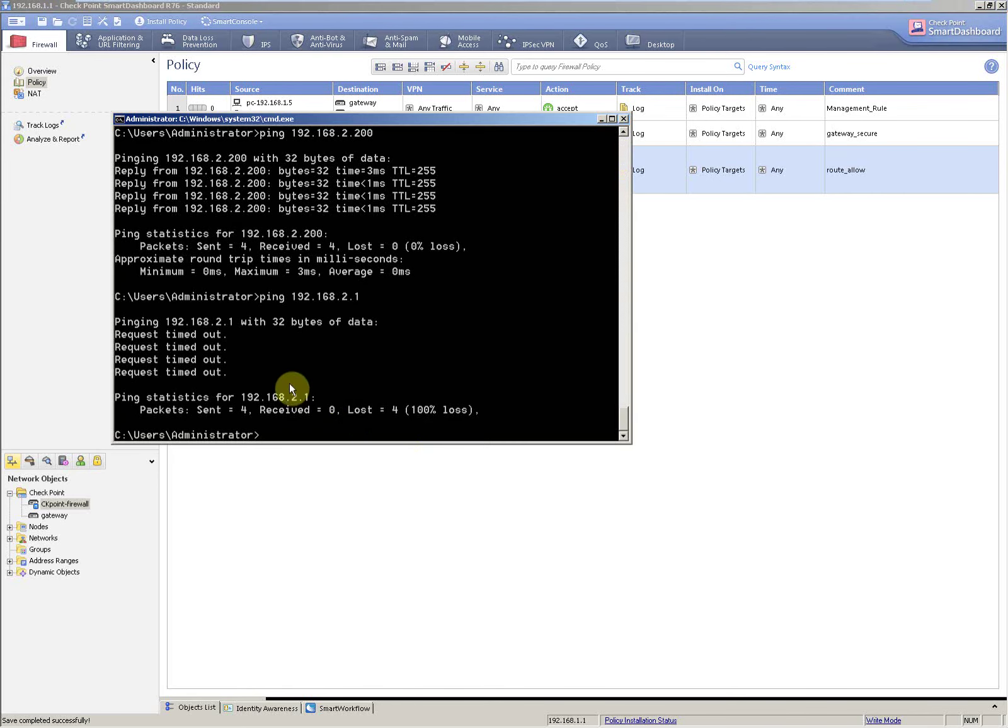
pyautogui.press('Up')
pyautogui.press('Return')
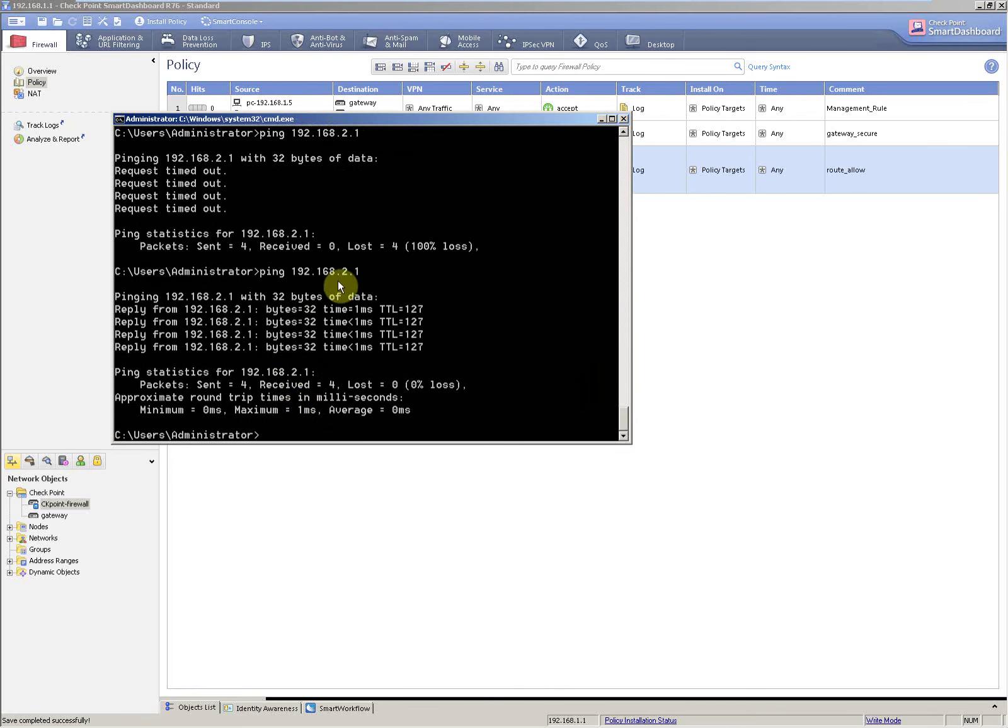
pyautogui.press('Up')
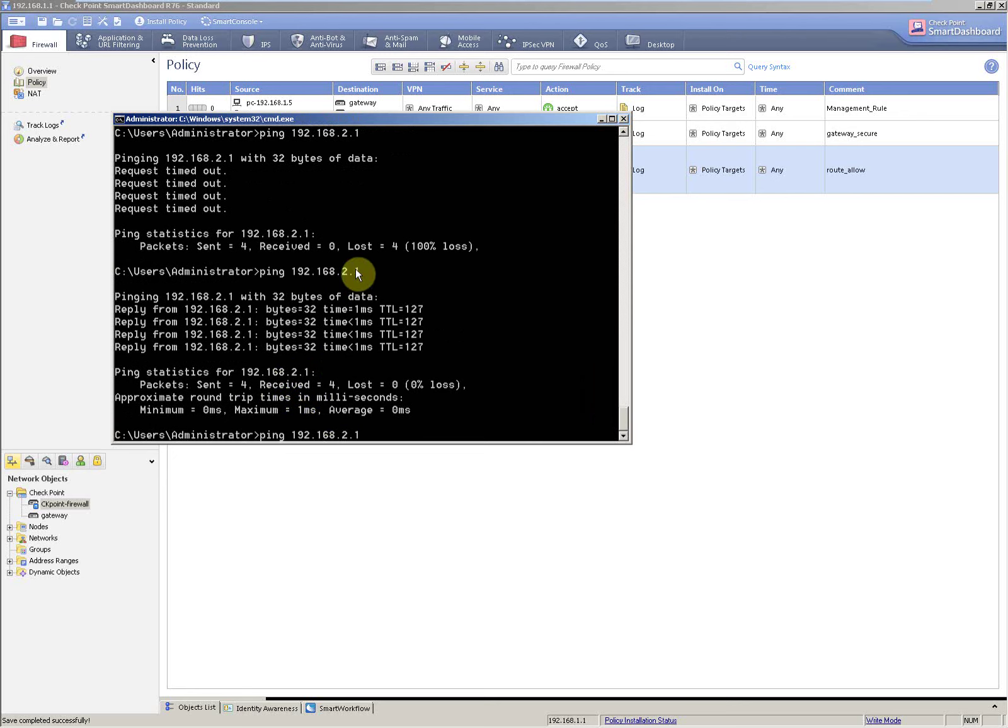
pyautogui.press('Return')
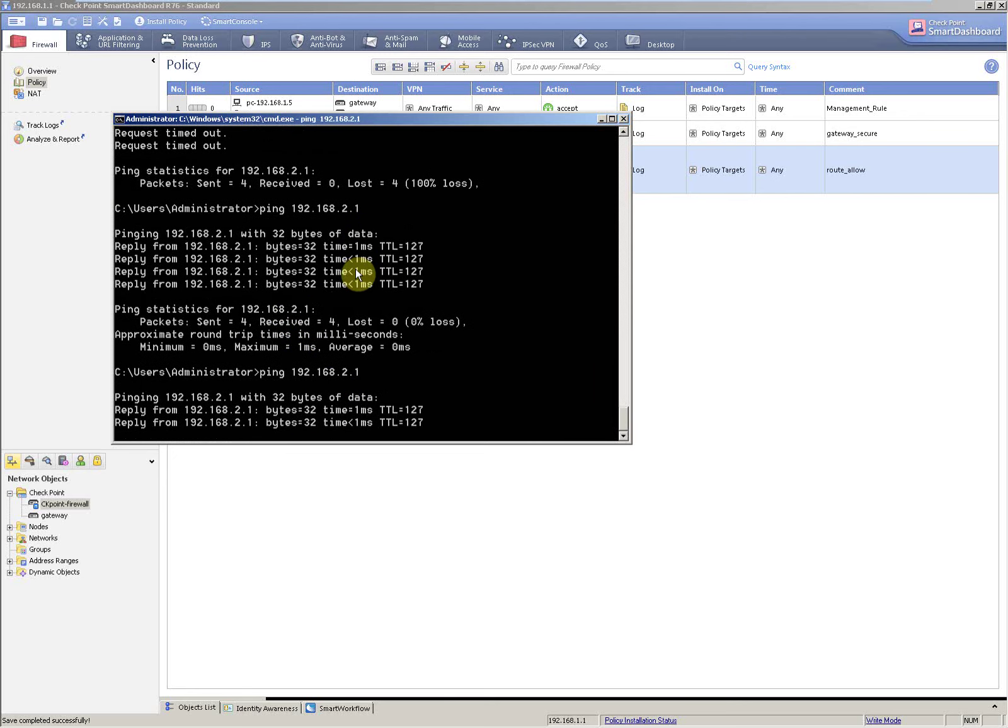
# Step: Mark the diagram in red: WAN loop, LAN-to-WAN path, circled 192.168.1.2, and a 'Ping allow' note
pyautogui.moveTo(652, 6)
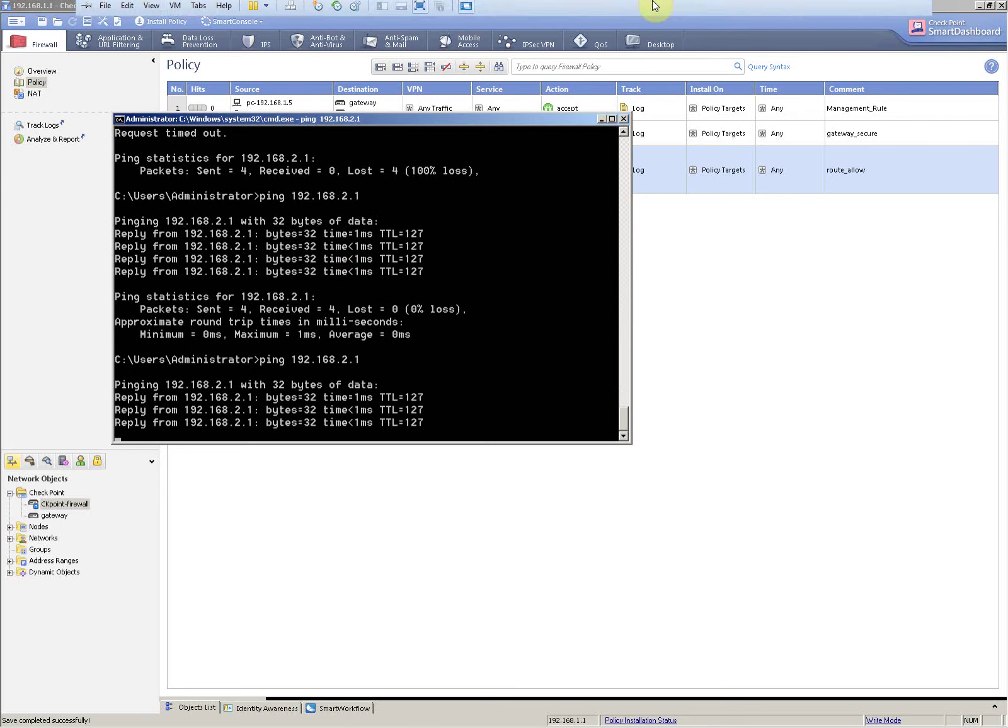
pyautogui.click(884, 9)
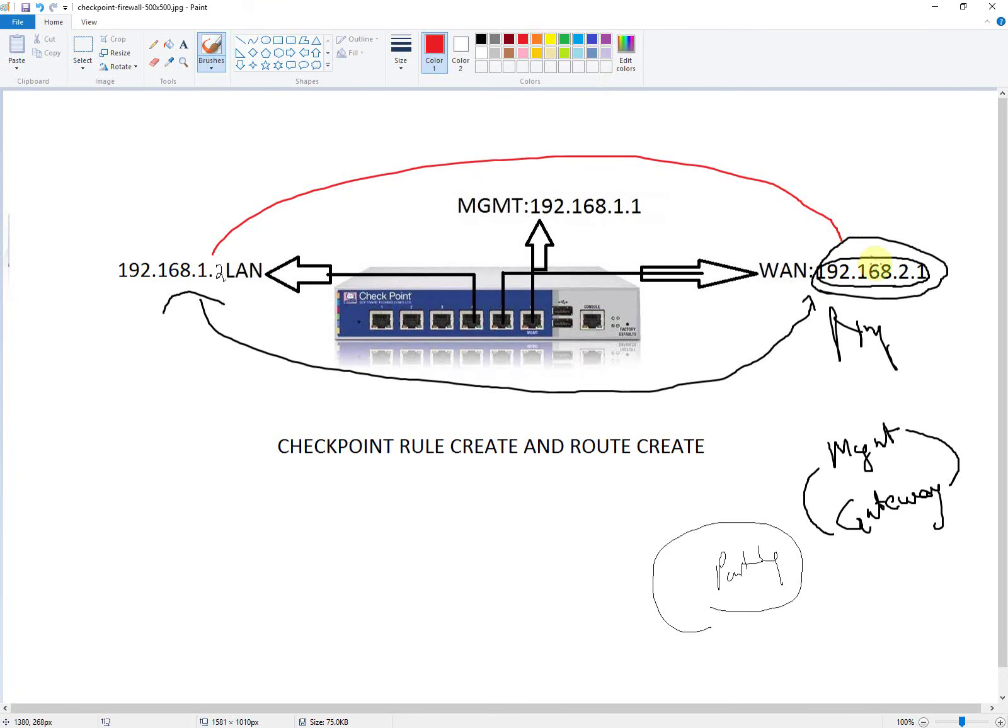
pyautogui.moveTo(959, 213)
pyautogui.mouseDown()
pyautogui.moveTo(968, 275)
pyautogui.moveTo(945, 317)
pyautogui.moveTo(925, 325)
pyautogui.mouseUp()
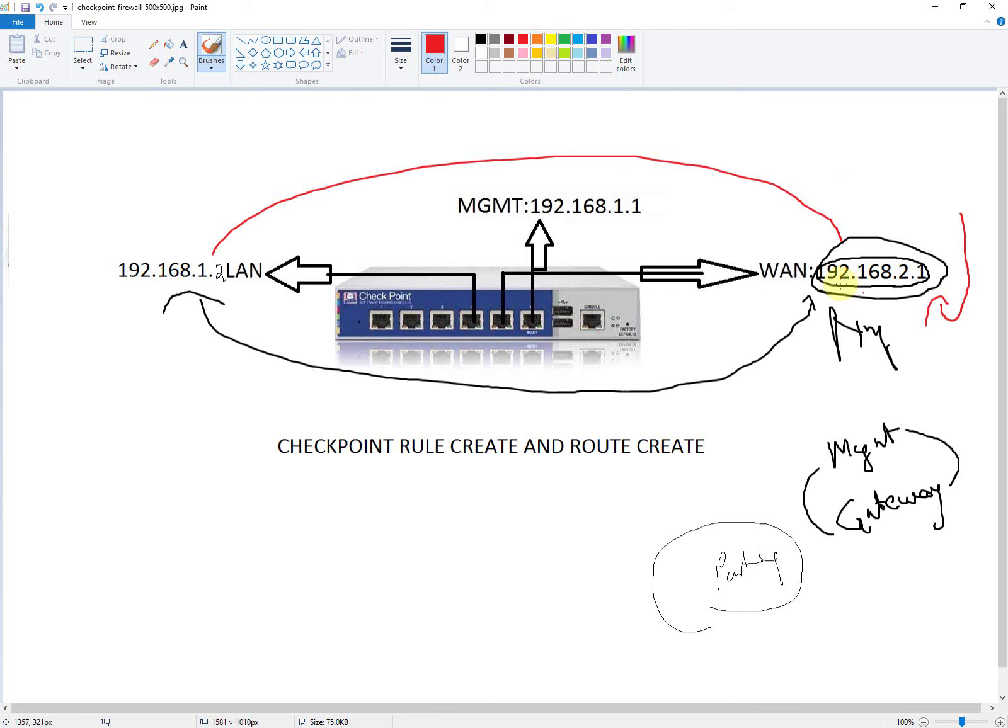
pyautogui.moveTo(111, 246)
pyautogui.mouseDown()
pyautogui.moveTo(101, 304)
pyautogui.moveTo(369, 413)
pyautogui.moveTo(590, 407)
pyautogui.moveTo(820, 360)
pyautogui.moveTo(834, 321)
pyautogui.mouseUp()
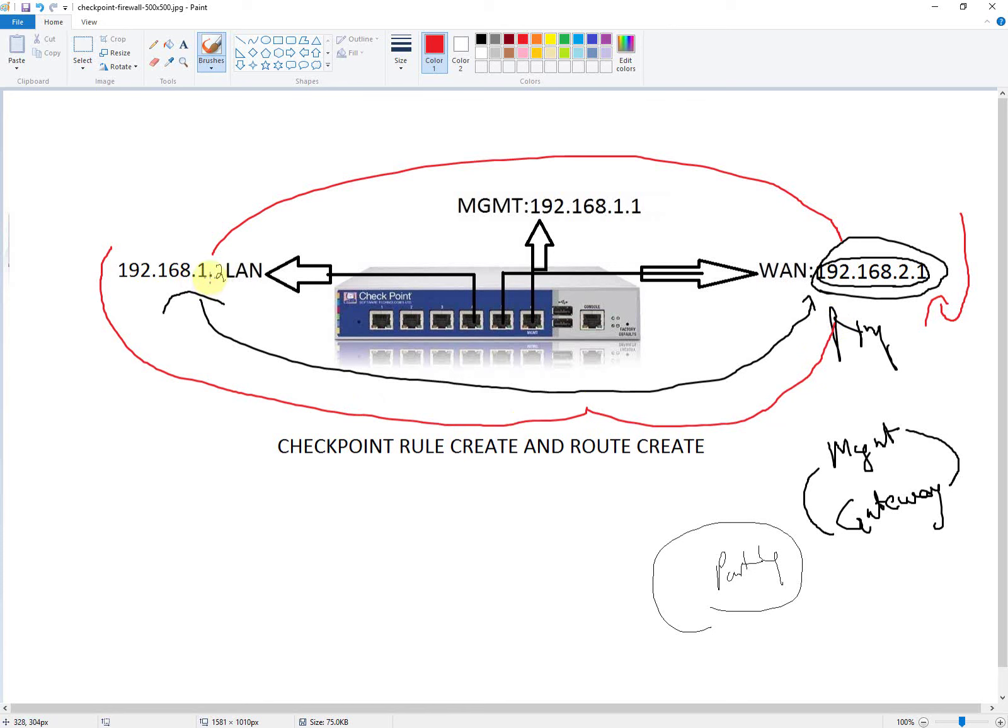
pyautogui.moveTo(214, 269)
pyautogui.mouseDown()
pyautogui.moveTo(223, 264)
pyautogui.moveTo(210, 276)
pyautogui.mouseUp()
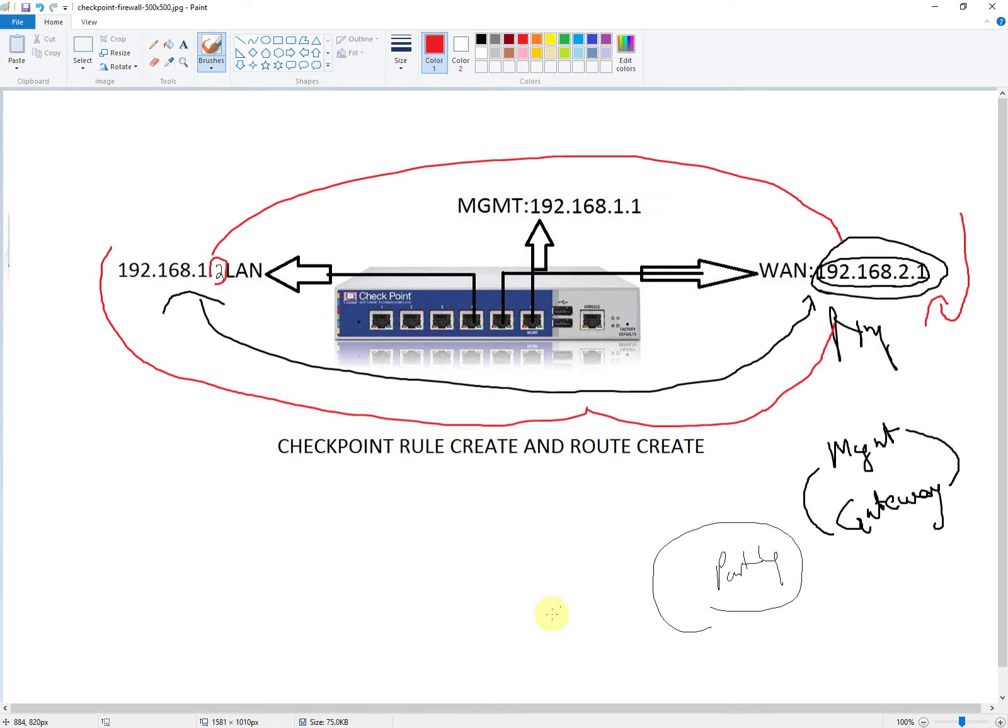
pyautogui.moveTo(450, 603)
pyautogui.mouseDown()
pyautogui.moveTo(452, 630)
pyautogui.moveTo(490, 612)
pyautogui.moveTo(516, 616)
pyautogui.moveTo(525, 596)
pyautogui.moveTo(566, 603)
pyautogui.mouseUp()
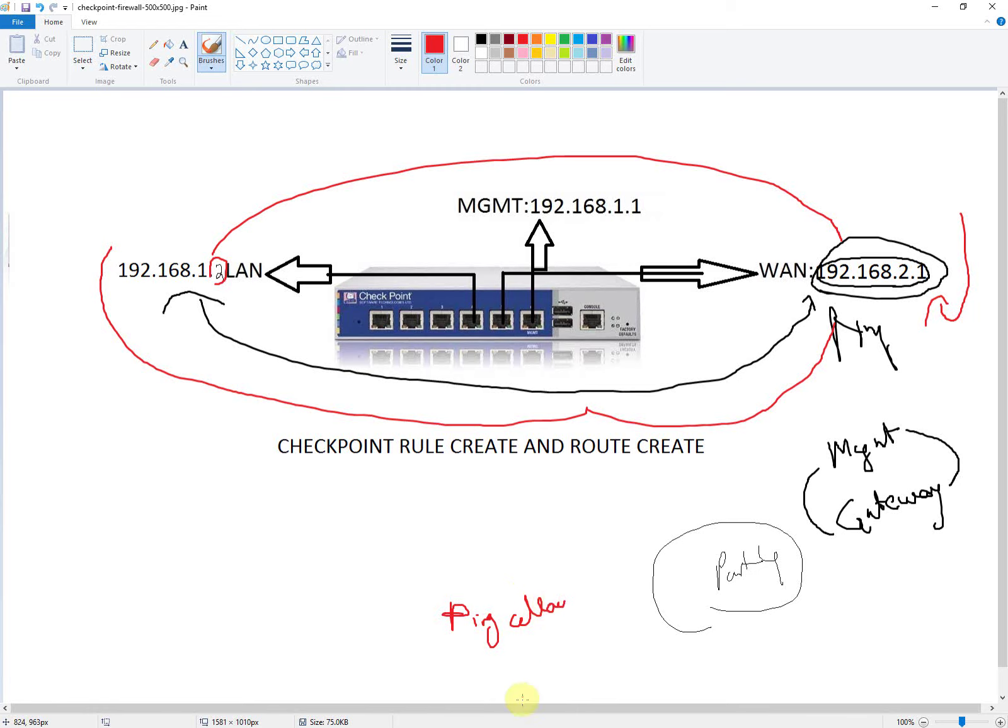
# Step: Return to the Windows 7 VM and bring the SmartDashboard policy rule table in front of the console
pyautogui.moveTo(510, 727)
pyautogui.click(690, 663)
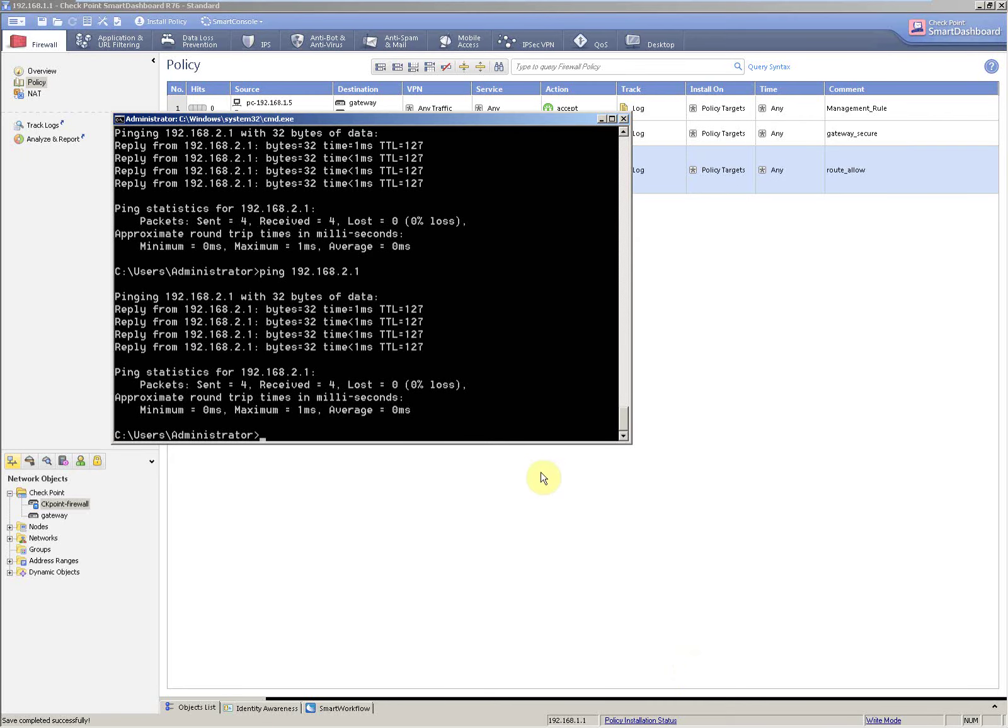
pyautogui.click(575, 488)
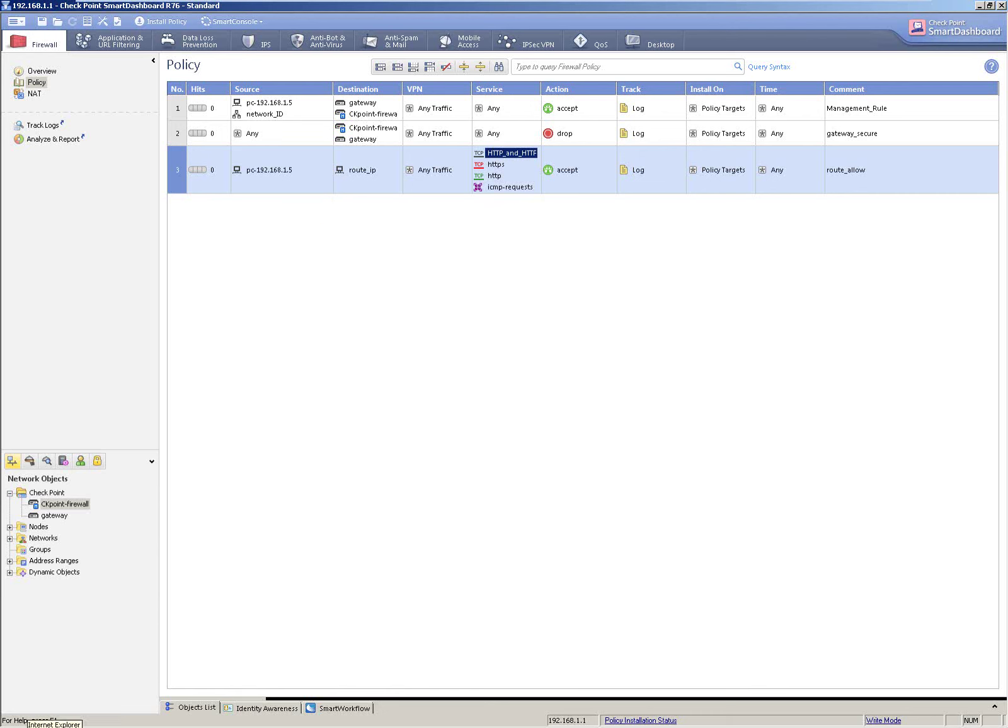
pyautogui.moveTo(819, 21)
# Step: Browse to 192.168.2.1 in Edge and reload it, reaching a can't-reach-this-page error
pyautogui.click(884, 10)
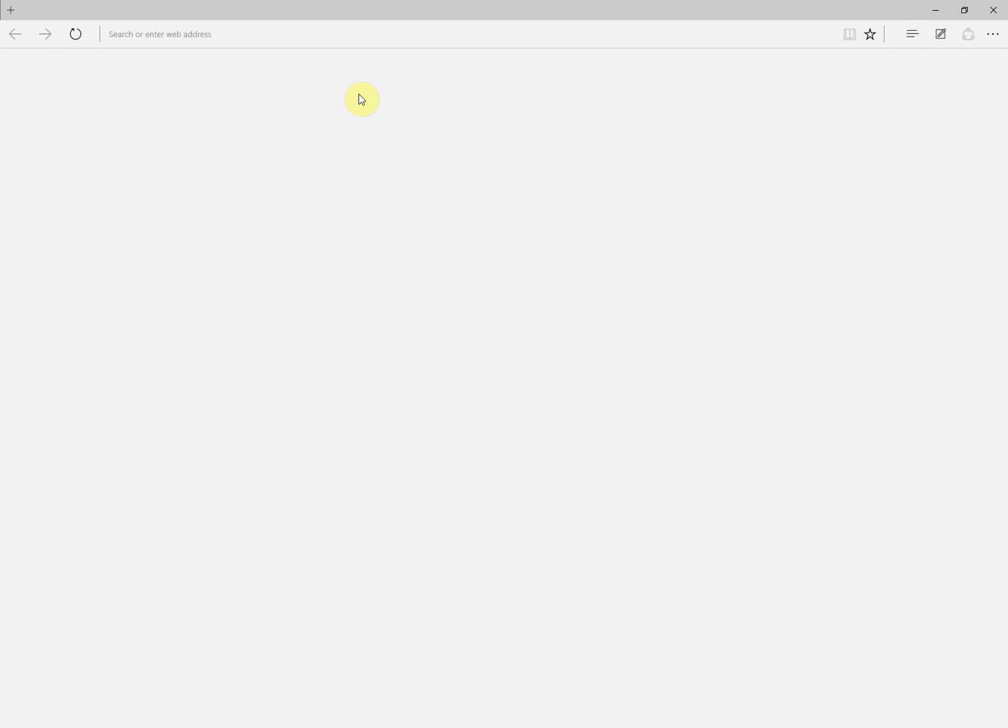
pyautogui.click(274, 35)
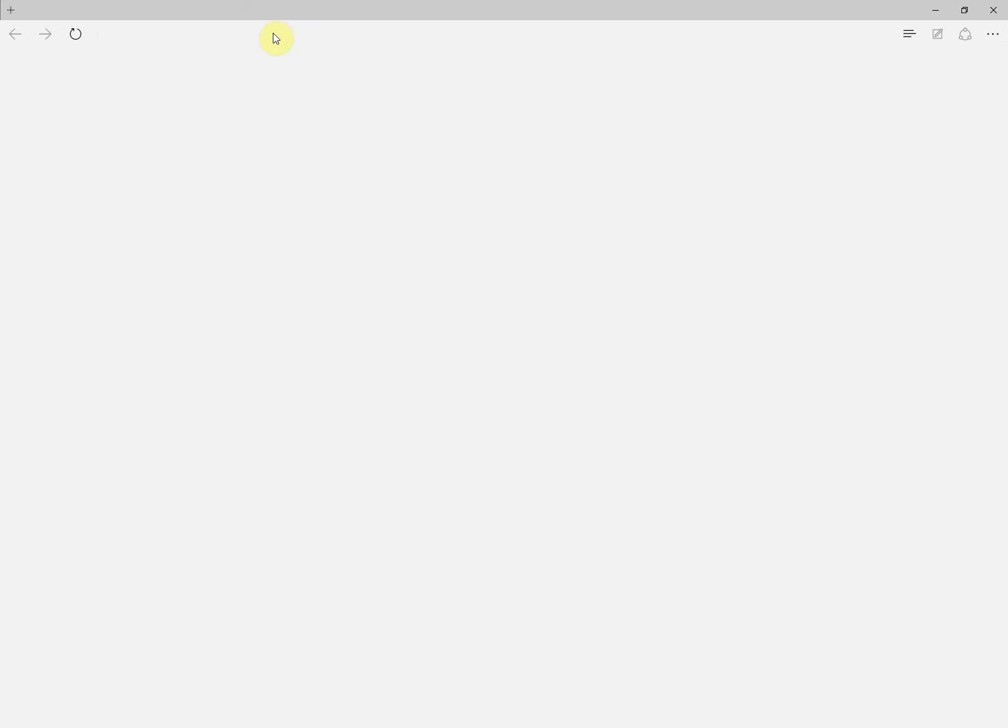
pyautogui.write('192.168.')
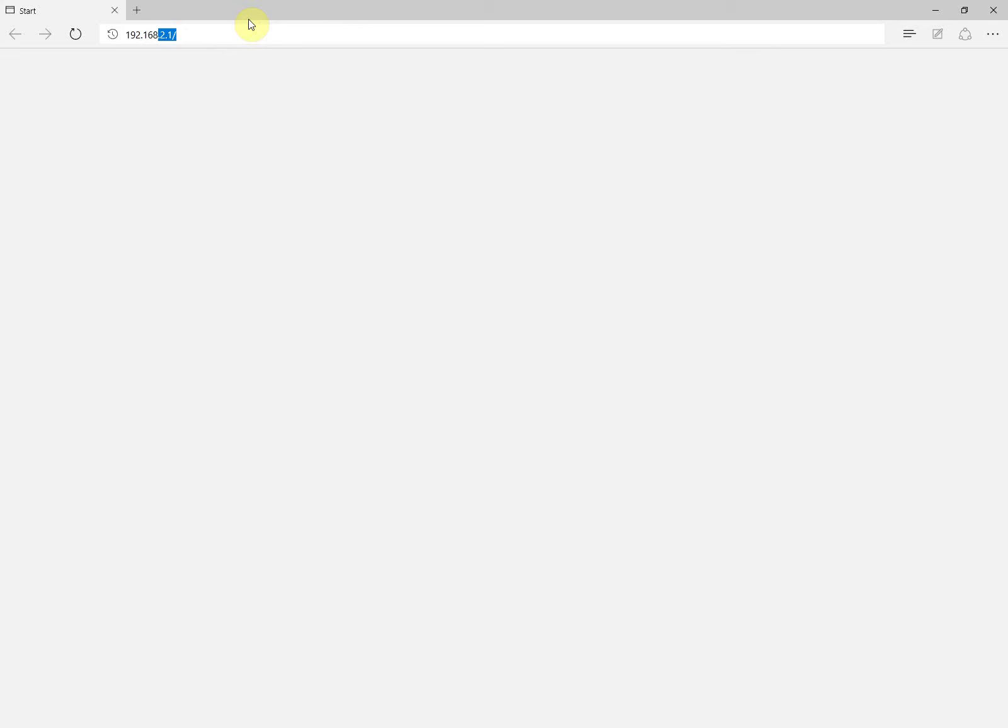
pyautogui.press('Return')
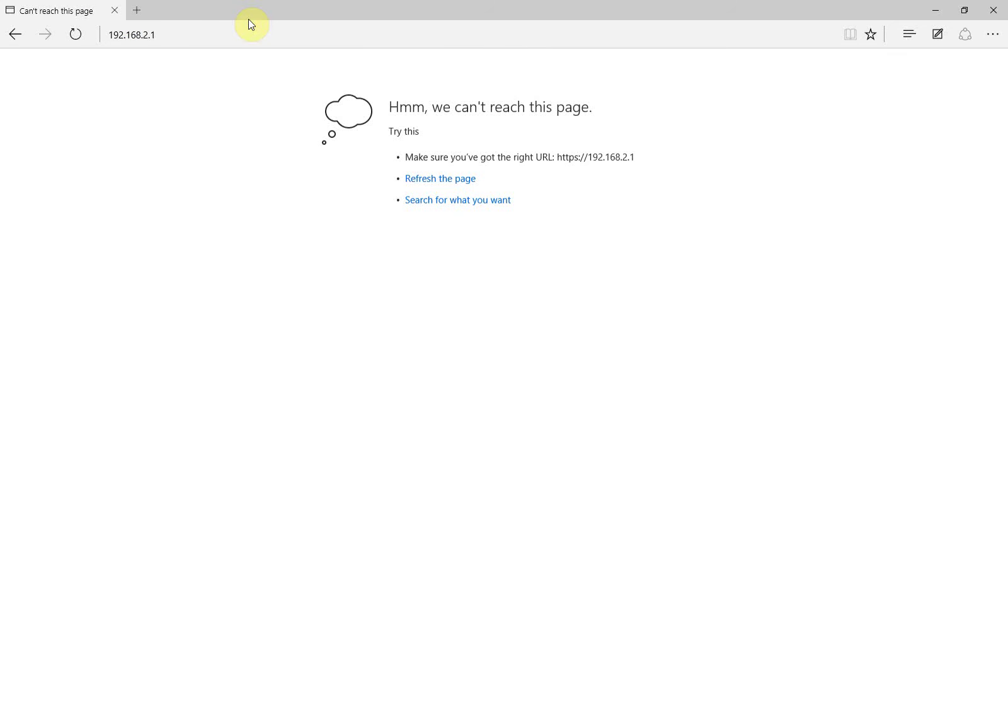
pyautogui.click(172, 36)
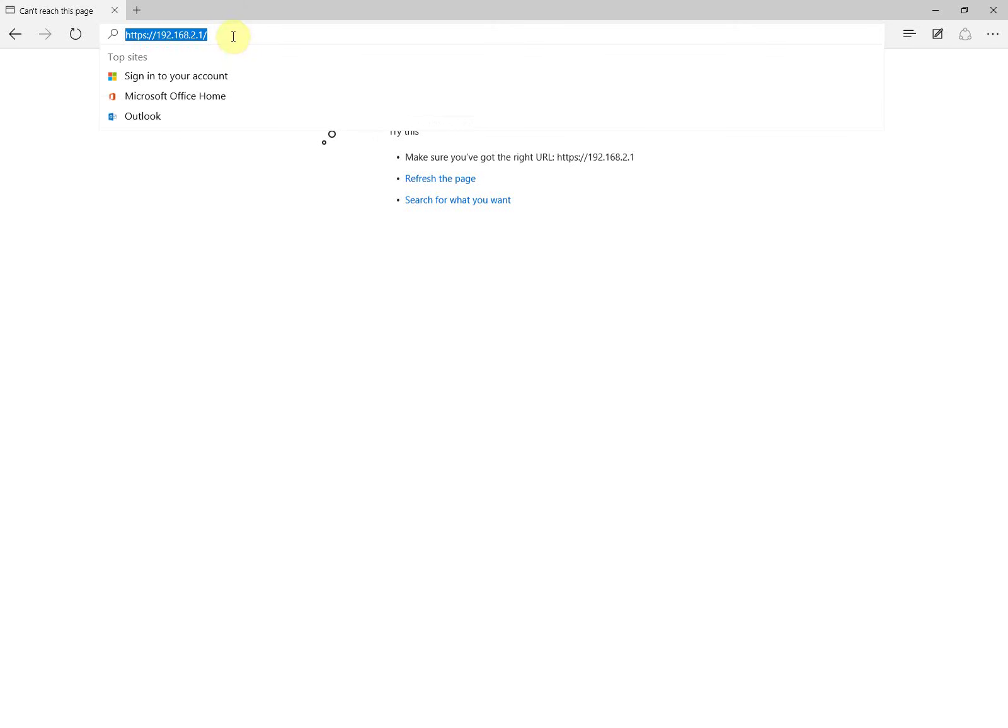
pyautogui.press('Return')
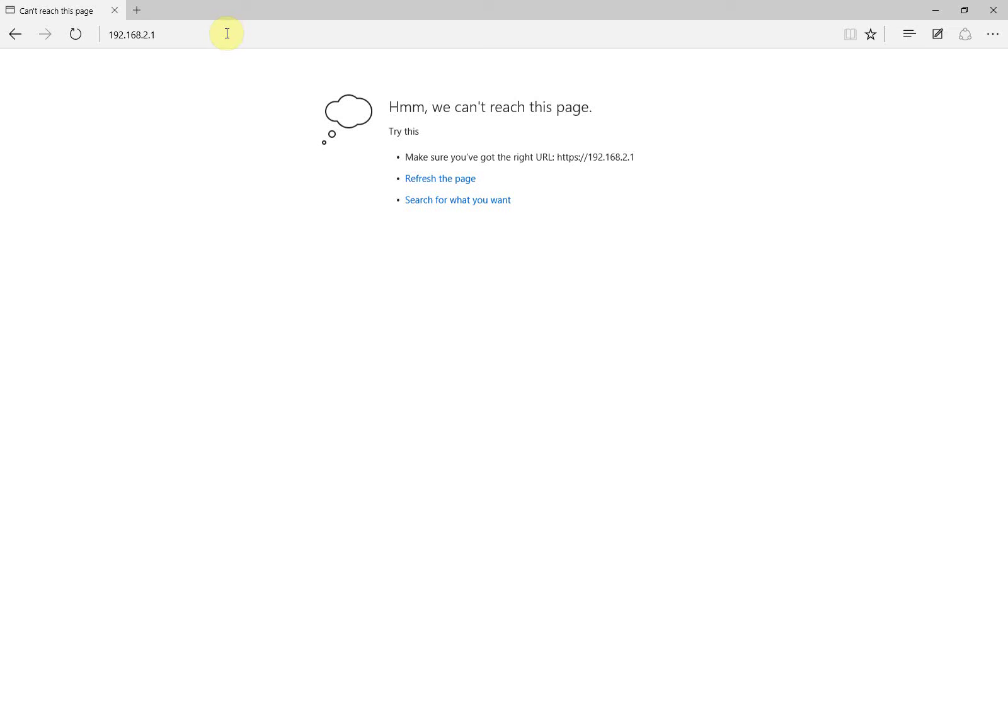
# Step: Retry 192.168.2.1 over plain http instead of https, which also fails
pyautogui.click(220, 33)
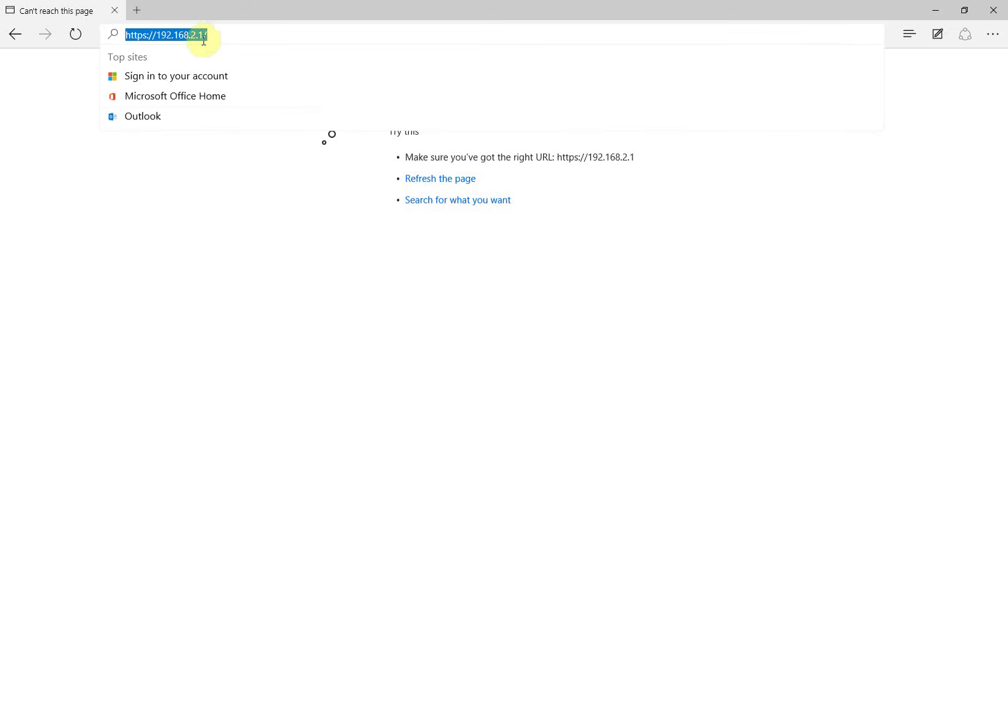
pyautogui.click(154, 34)
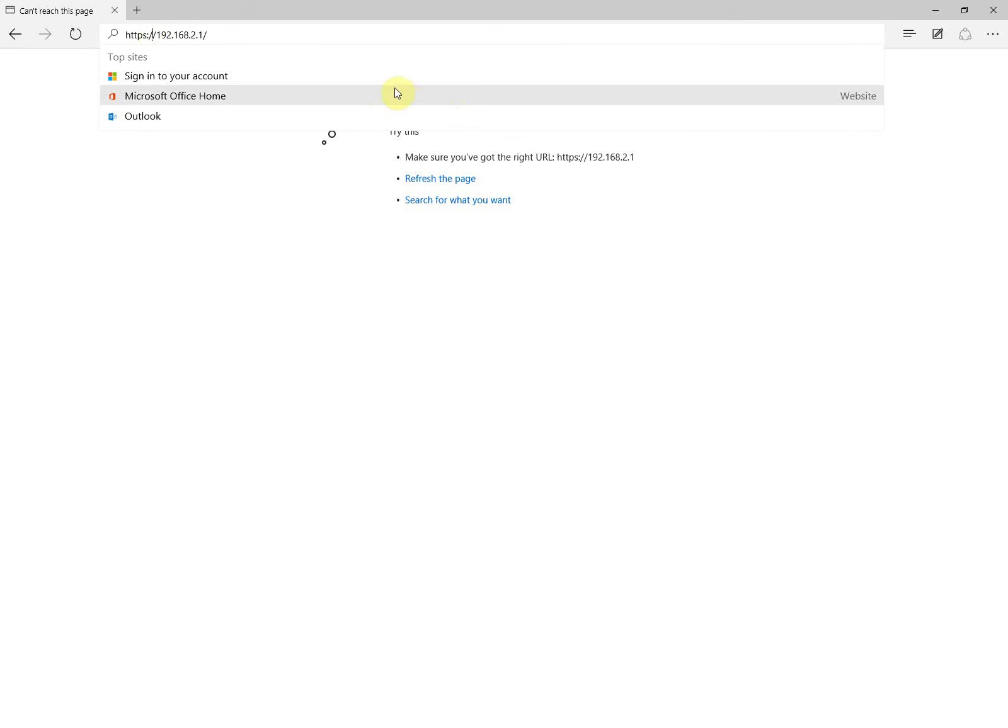
pyautogui.press('BackSpace')
pyautogui.press('Return')
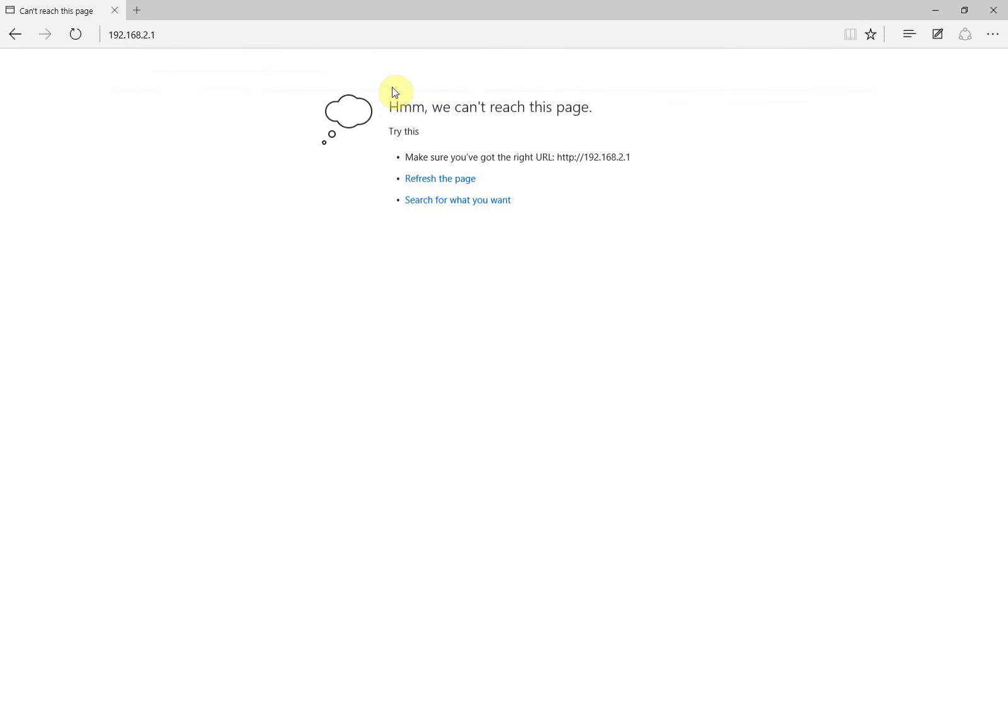
pyautogui.click(215, 35)
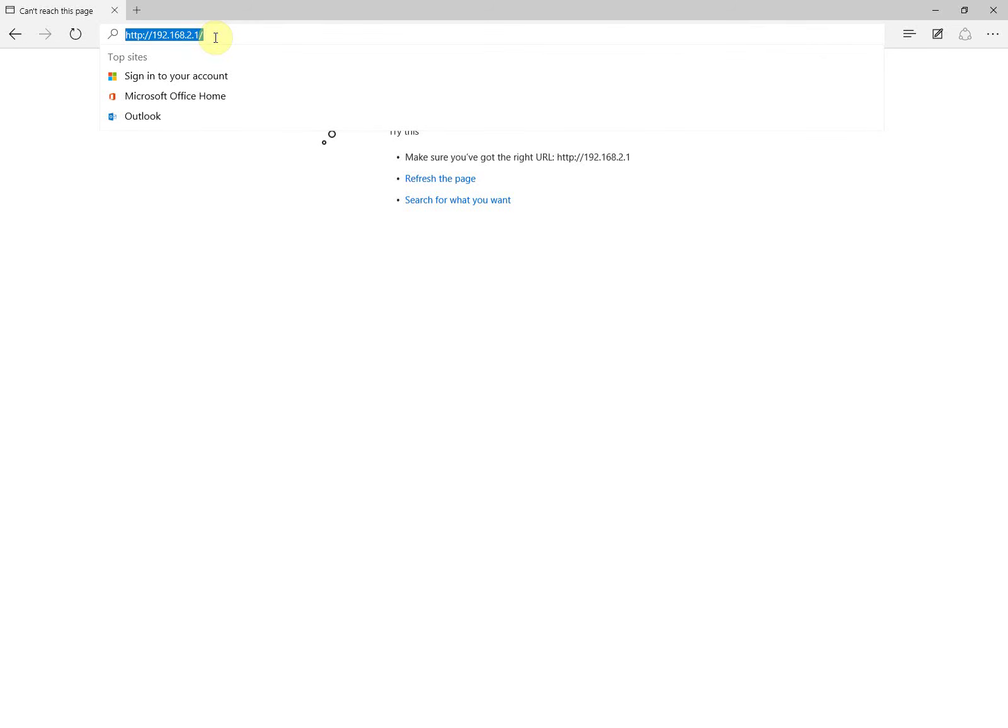
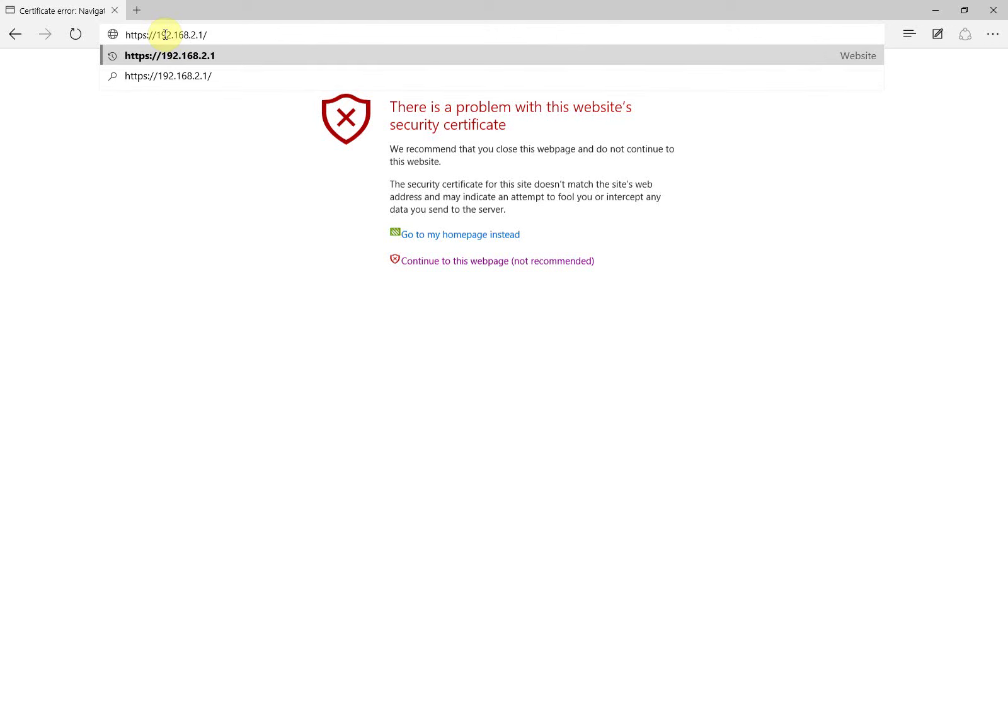
# Step: Correct the address to 192.168.1.2 and proceed past the certificate warning to the Gaia login
pyautogui.press('BackSpace')
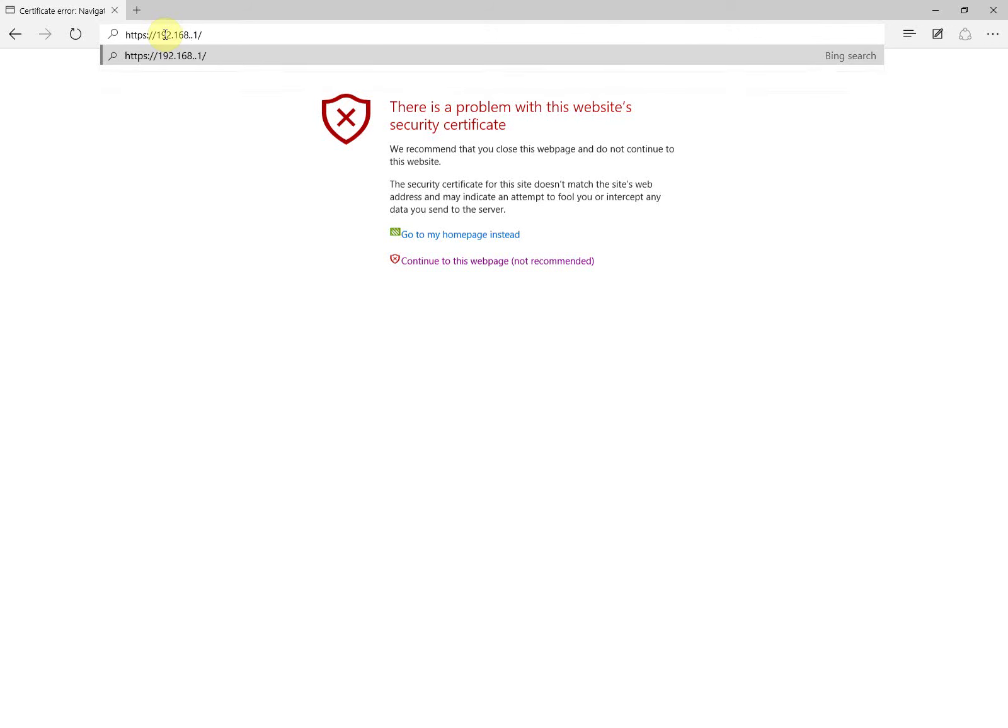
pyautogui.write('1')
pyautogui.press('BackSpace')
pyautogui.write('2')
pyautogui.press('Return')
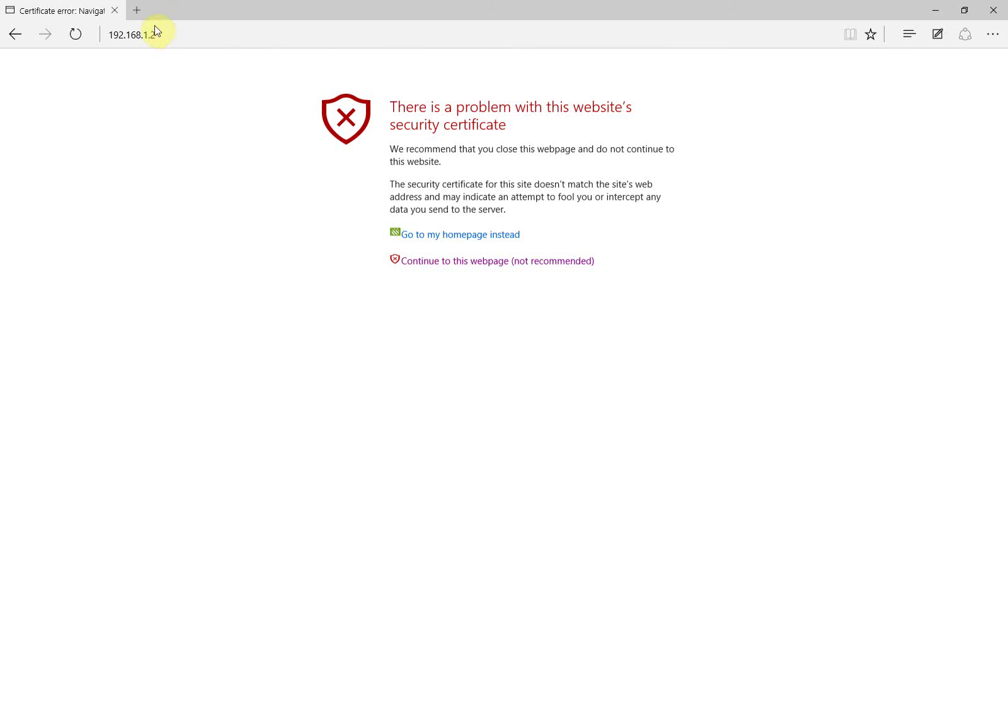
pyautogui.click(457, 262)
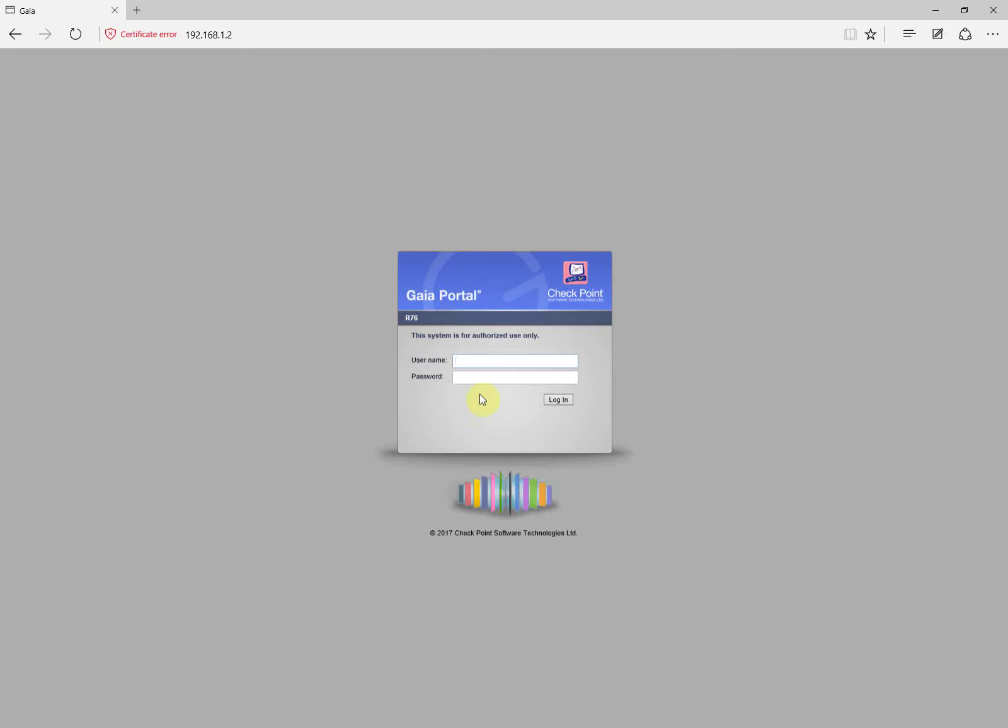
# Step: Log in to the Gaia Portal with the admin user name and its password
pyautogui.click(476, 366)
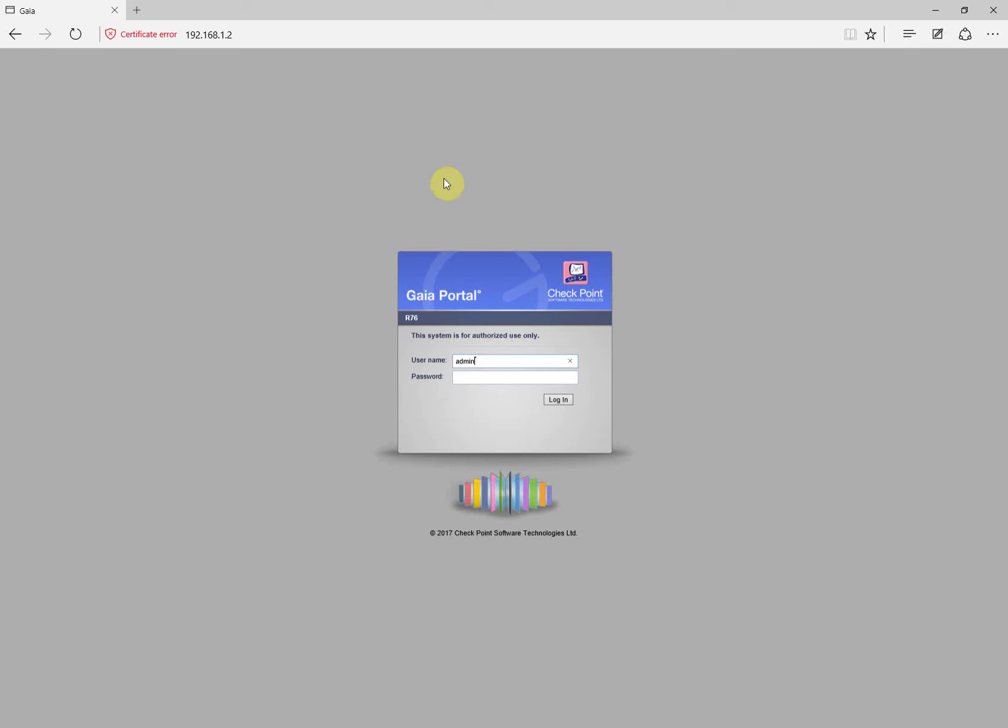
pyautogui.write('adm')
pyautogui.press('Return')
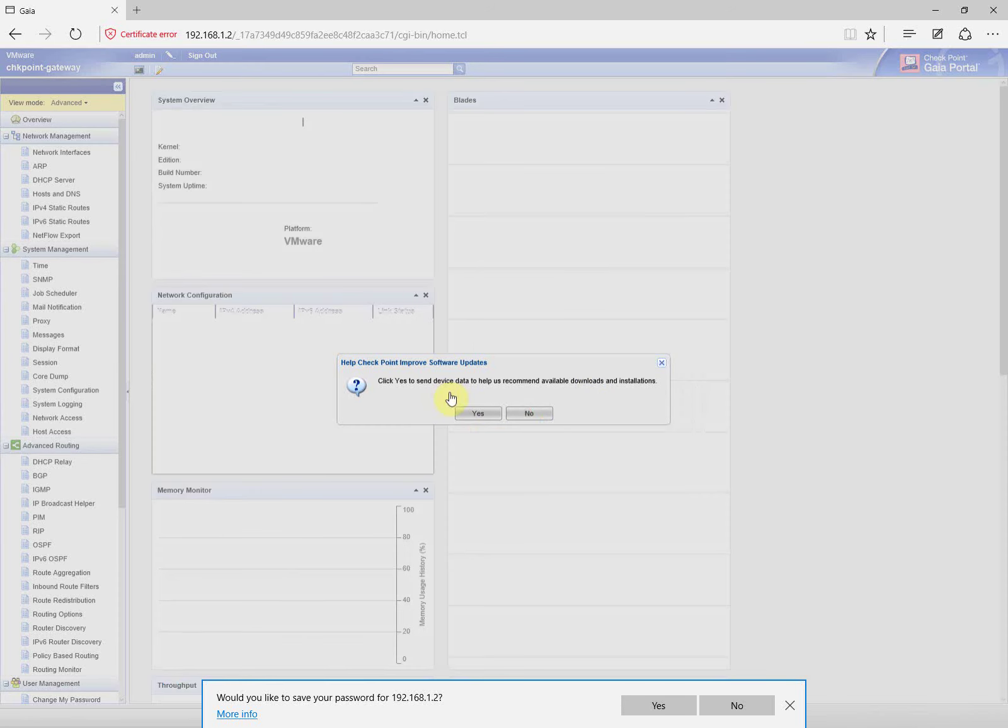
# Step: Decline the Software Updates data-sharing prompt and go to Network Management's IPv4 Static Routes
pyautogui.click(524, 413)
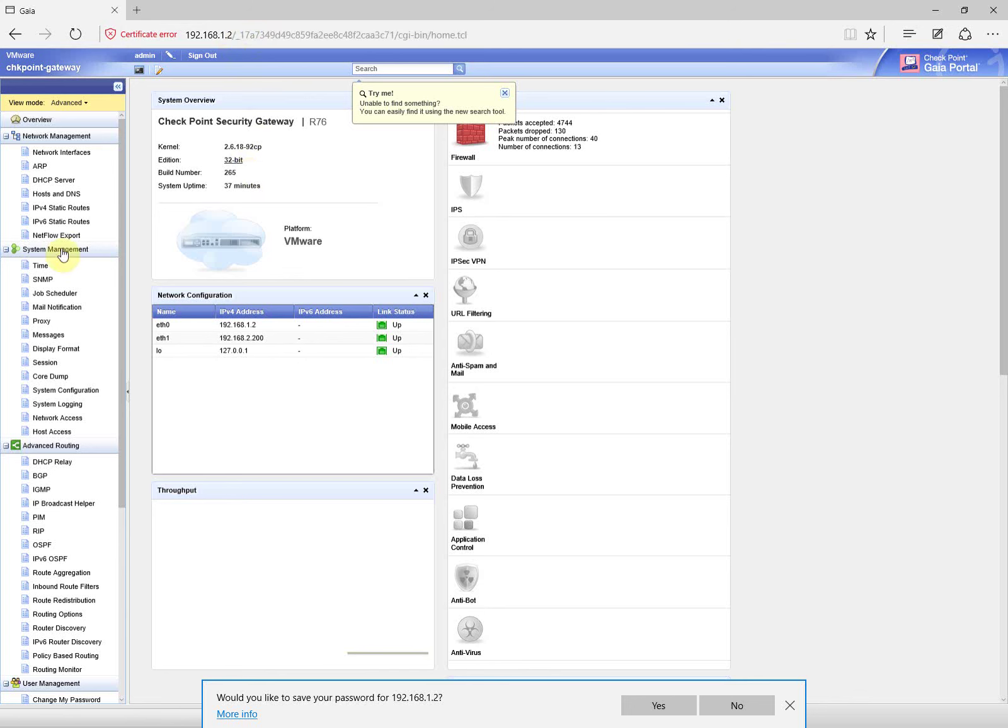
pyautogui.click(55, 213)
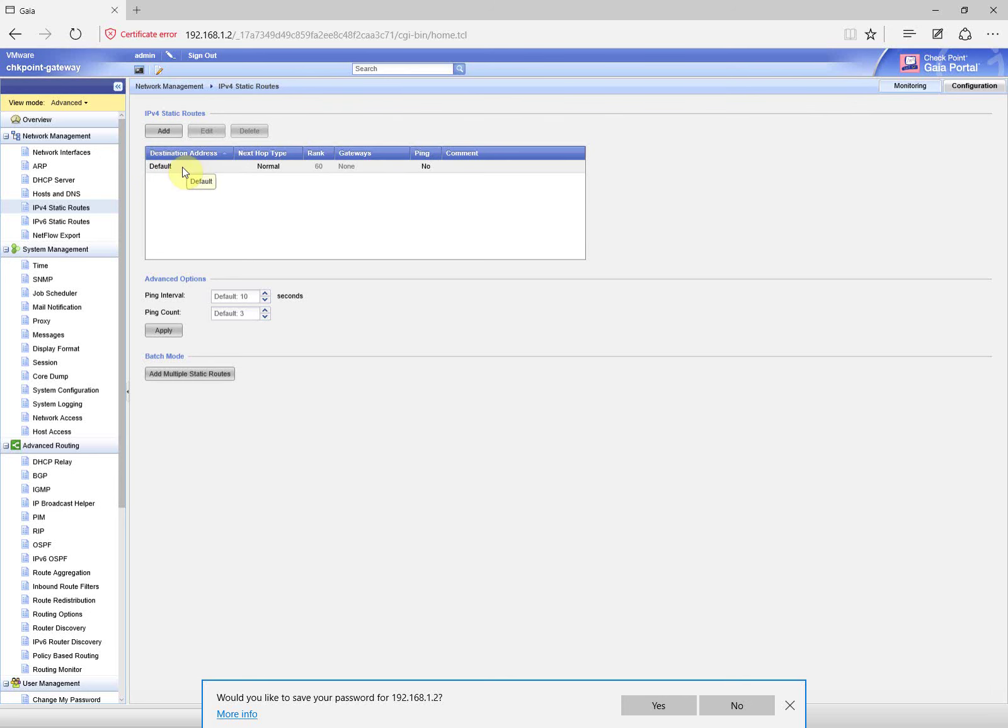
pyautogui.click(165, 133)
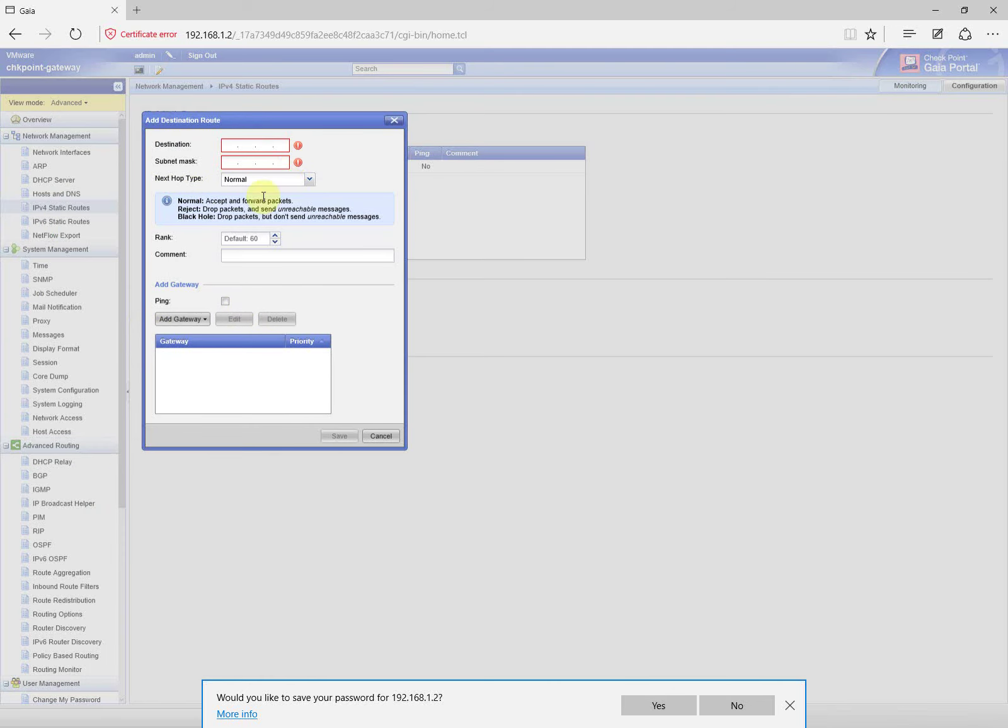
pyautogui.click(395, 120)
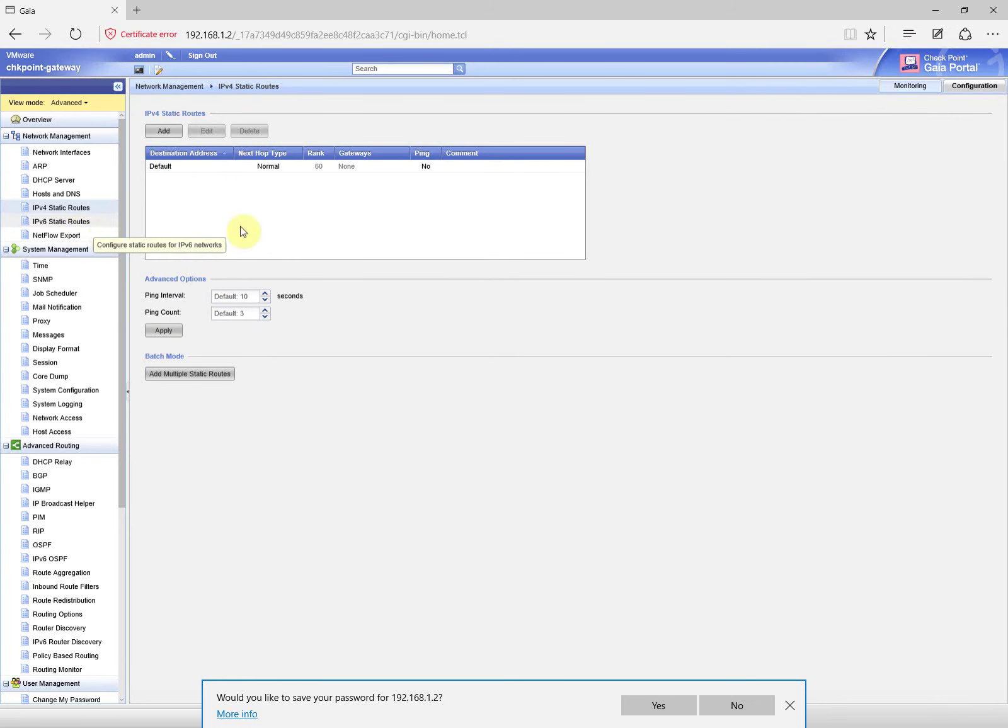
pyautogui.click(168, 134)
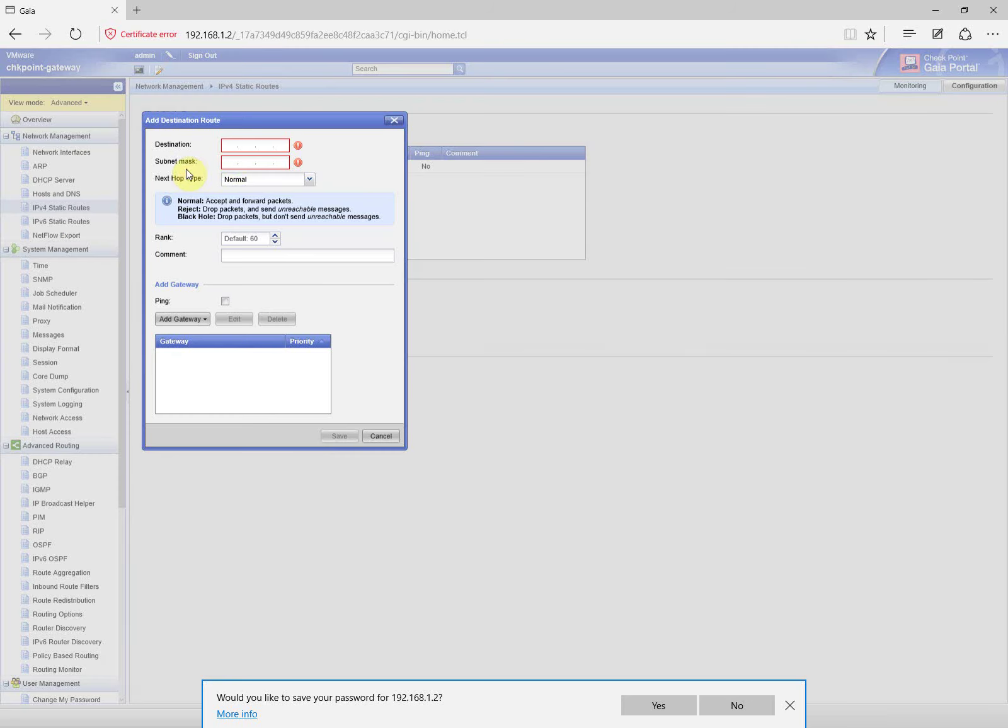
pyautogui.click(225, 148)
pyautogui.click(309, 180)
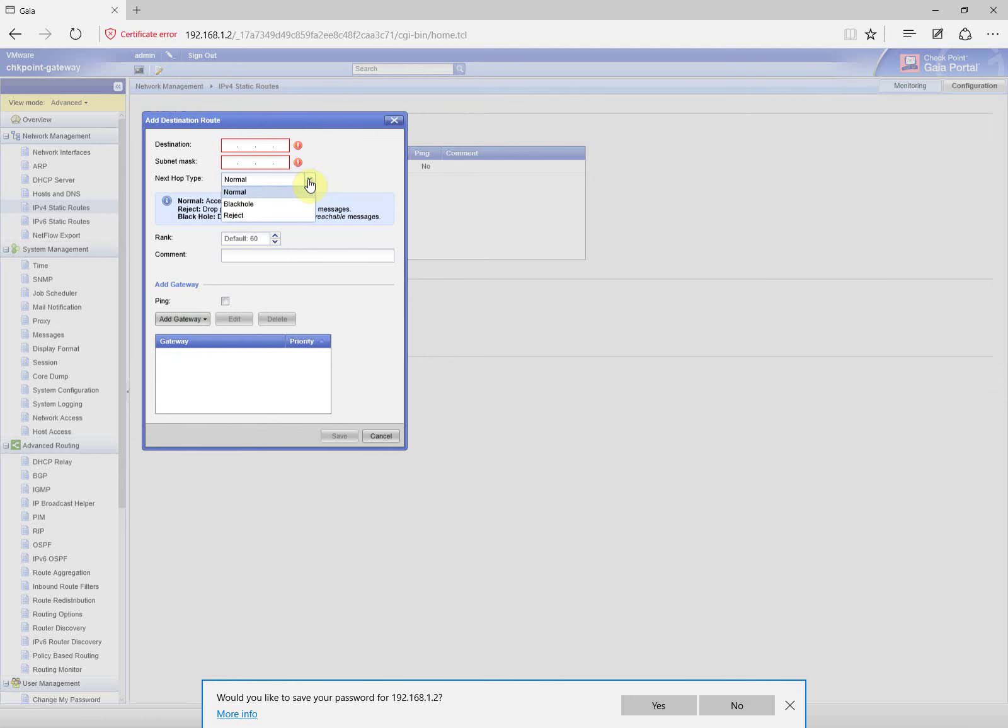
pyautogui.click(309, 182)
pyautogui.click(182, 320)
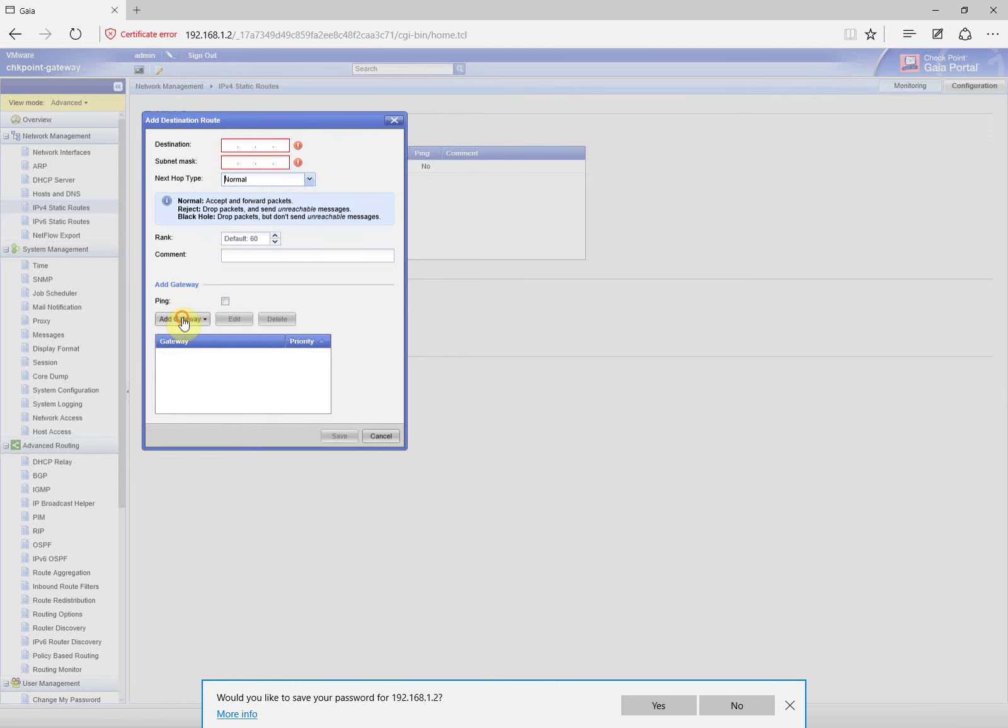
pyautogui.click(189, 338)
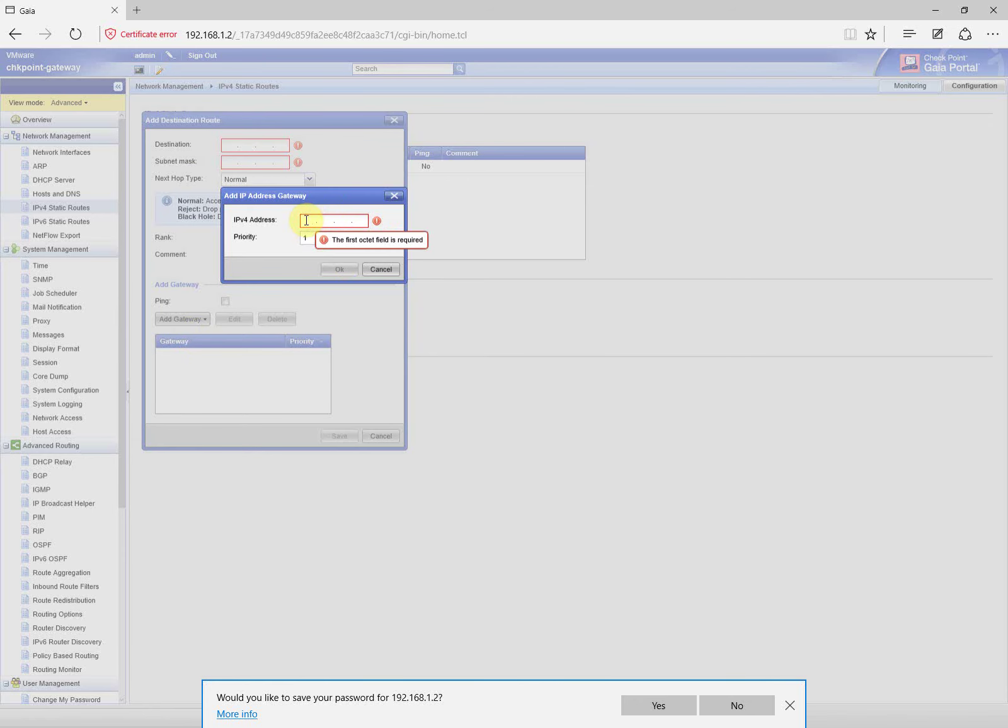
pyautogui.click(394, 197)
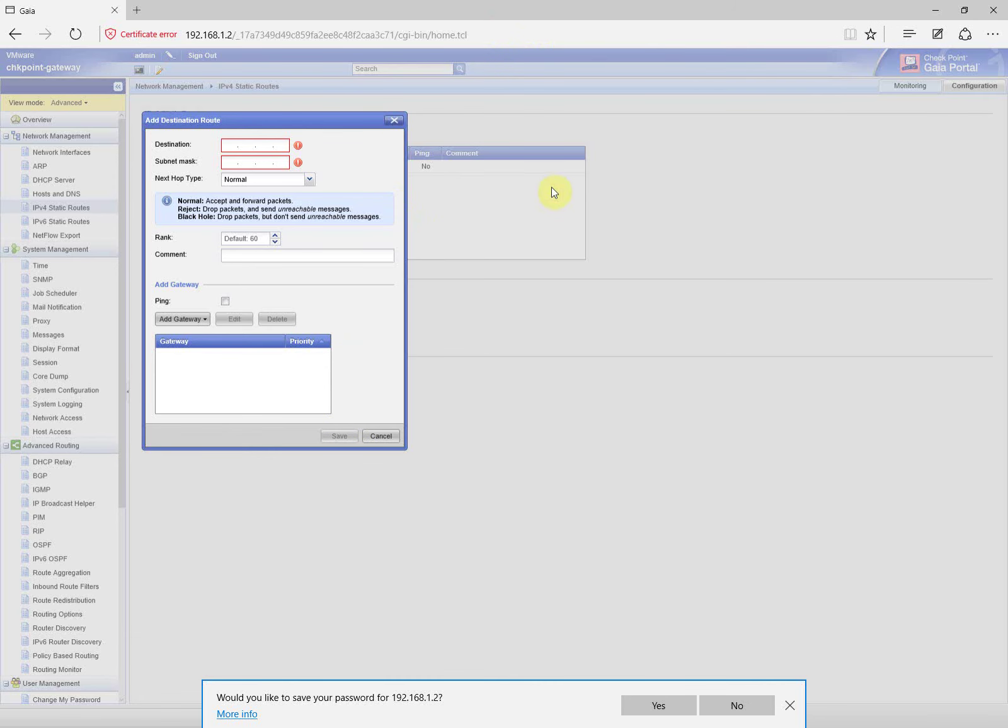
pyautogui.press('Escape')
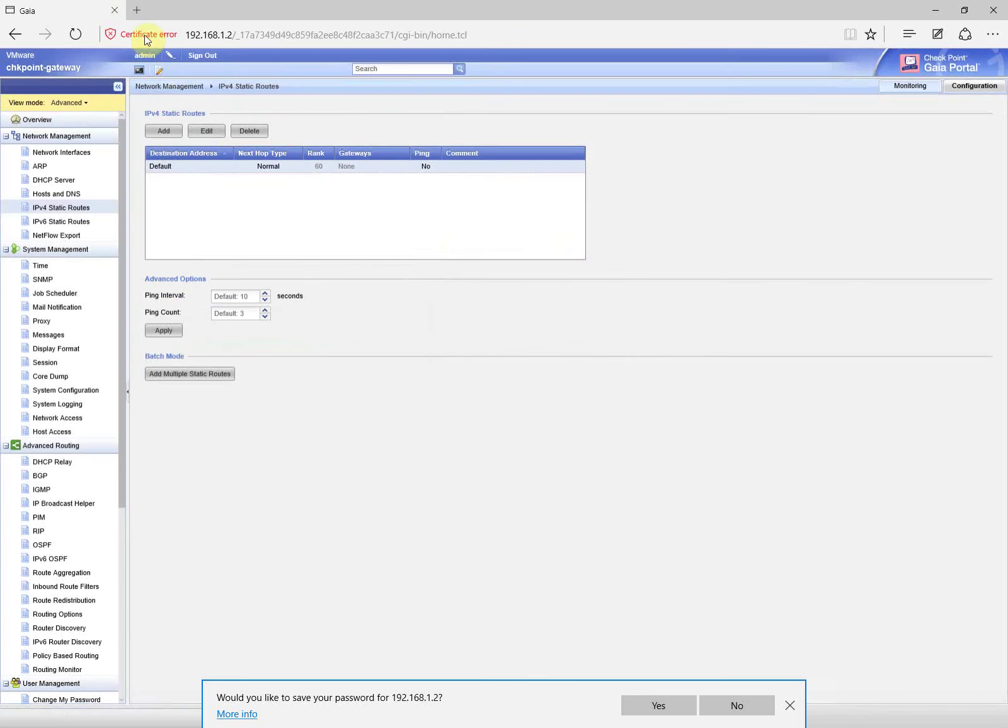
pyautogui.click(169, 136)
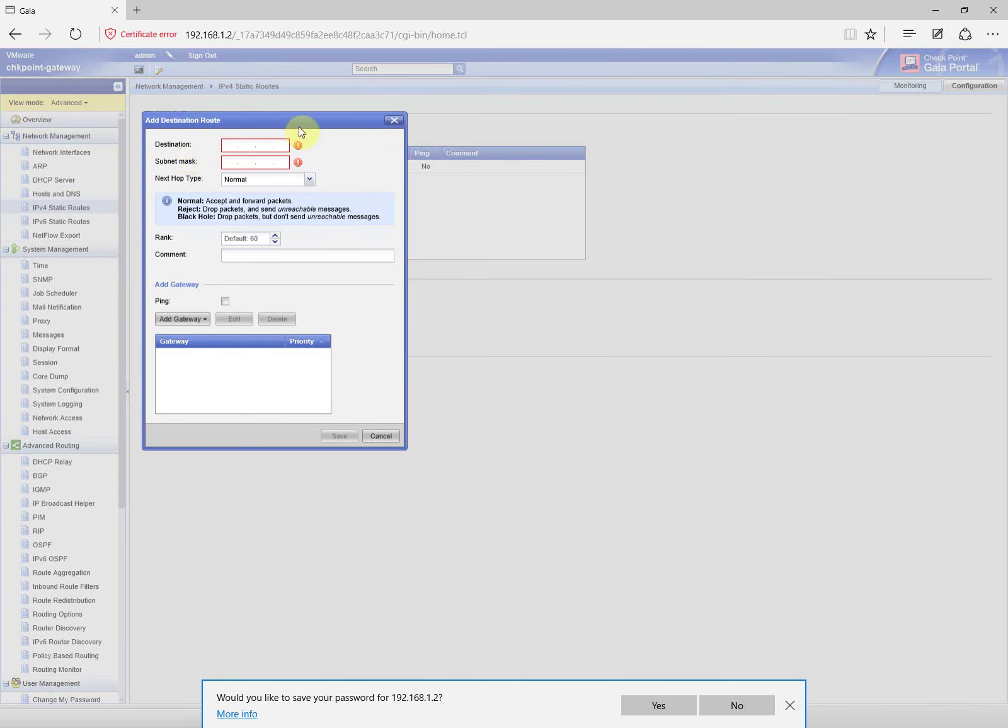
pyautogui.click(393, 123)
pyautogui.click(50, 152)
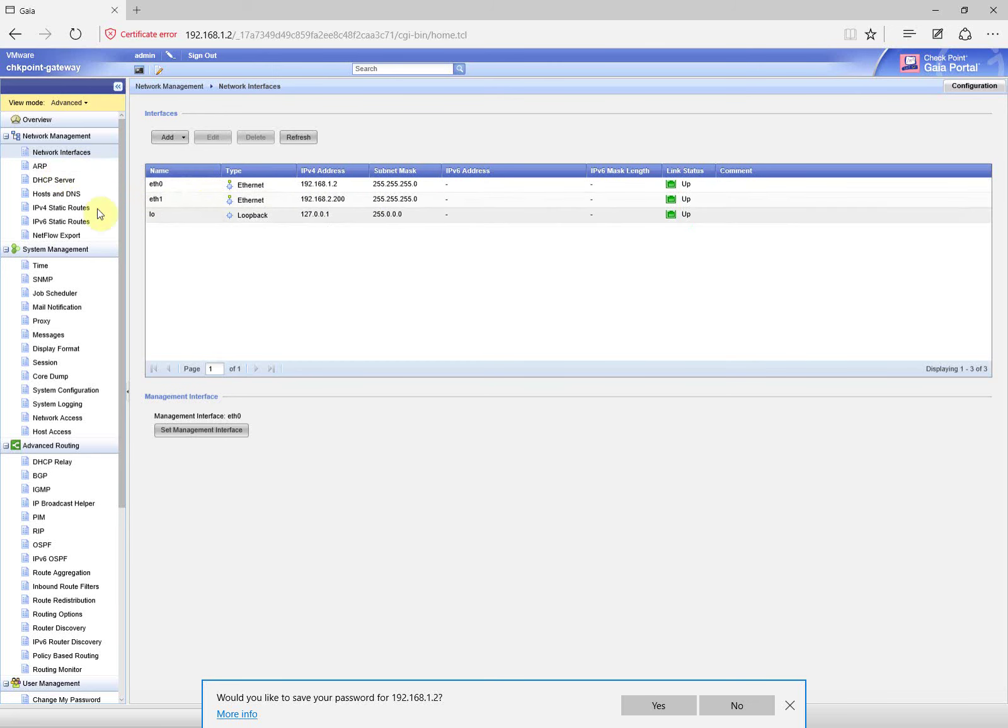
pyautogui.click(69, 211)
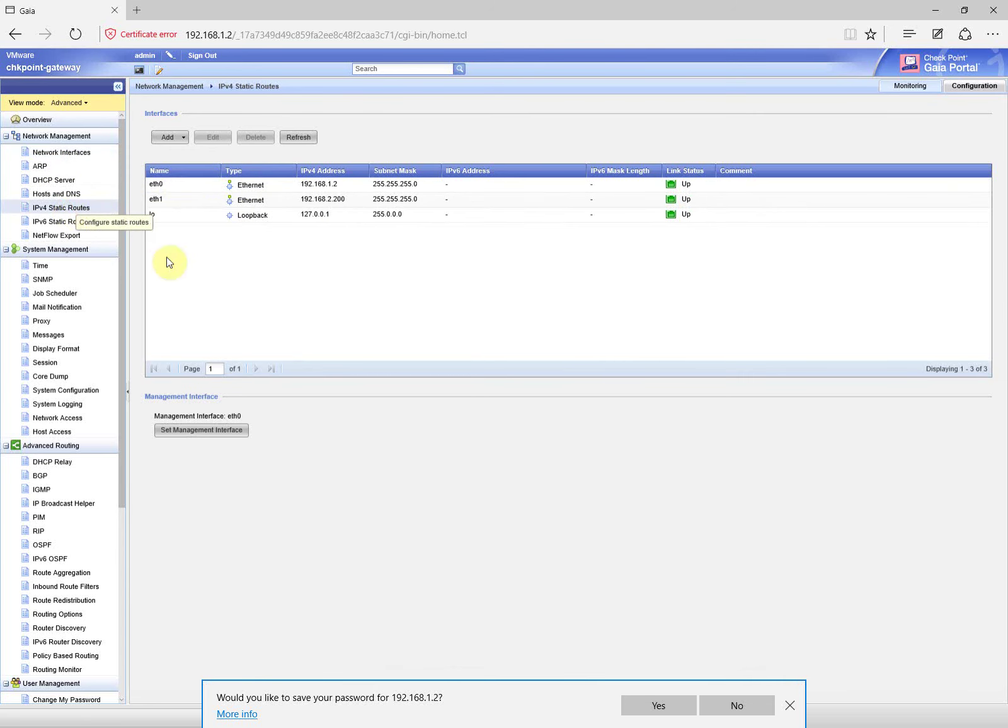
pyautogui.click(162, 169)
# Step: Edit the Default route, enter gateway IP address 192.168.2.1, then bring up the Paint diagram
pyautogui.click(205, 132)
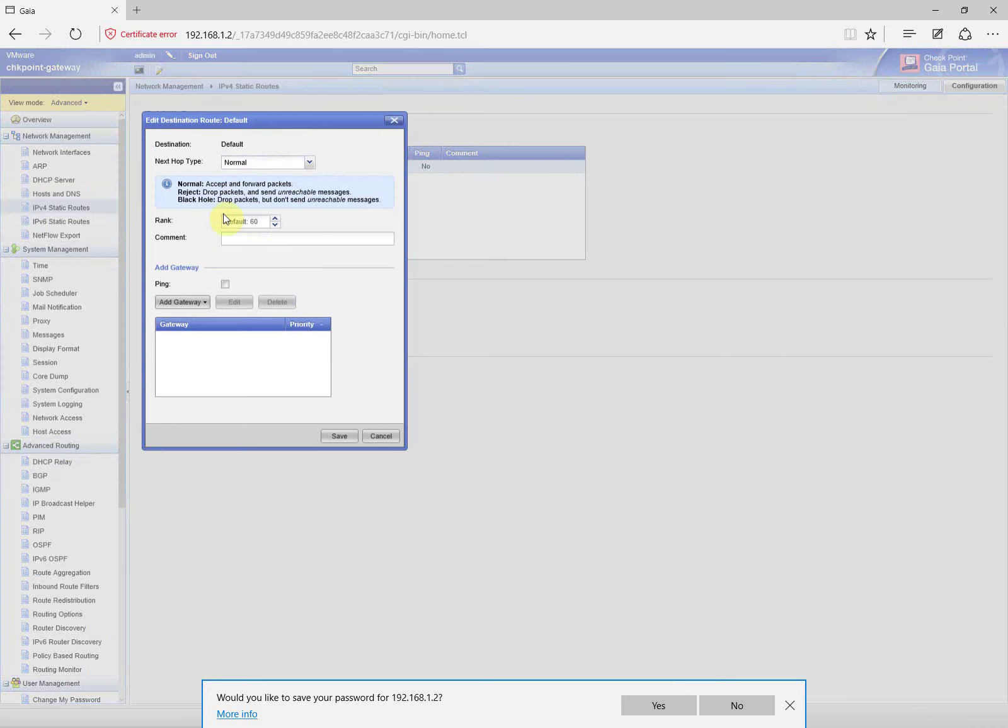
pyautogui.click(179, 303)
pyautogui.click(193, 322)
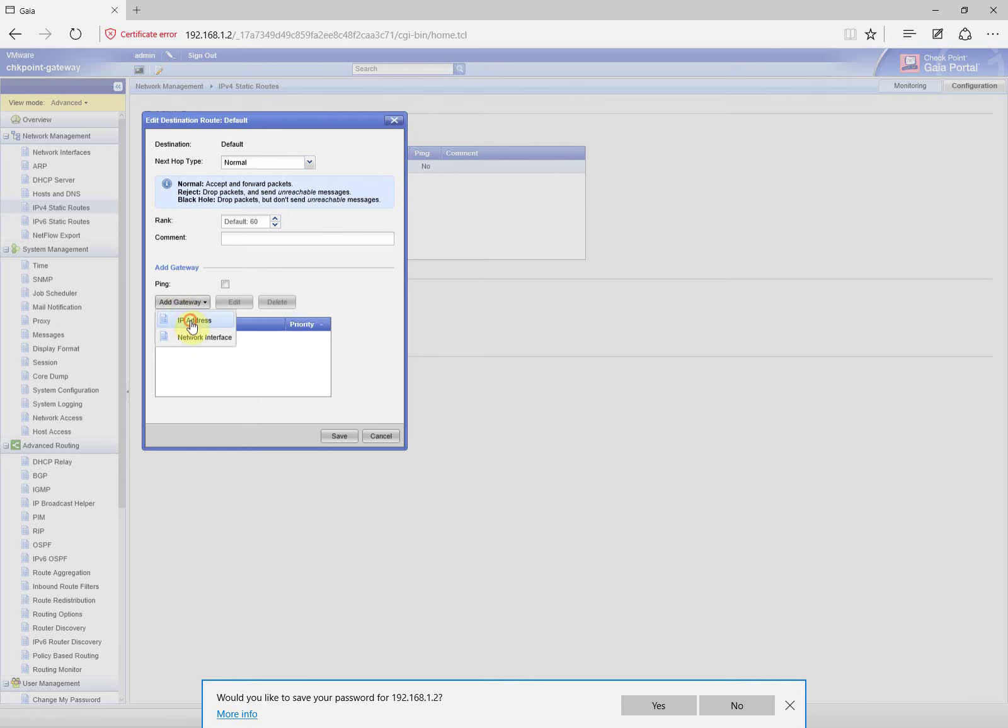
pyautogui.click(313, 222)
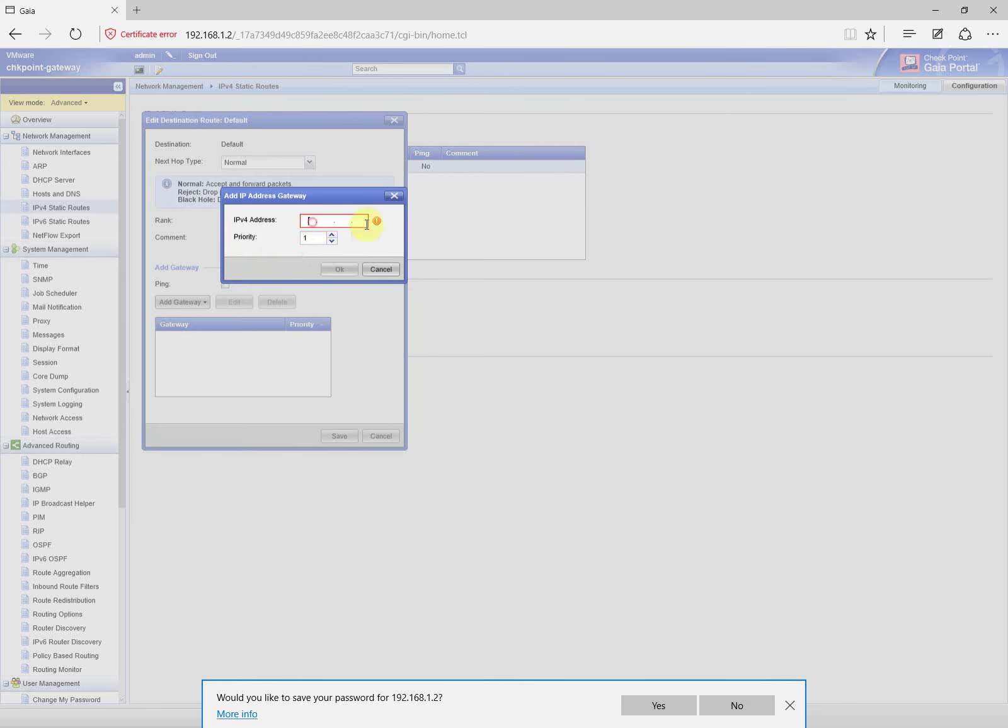
pyautogui.write('192.168.2.1')
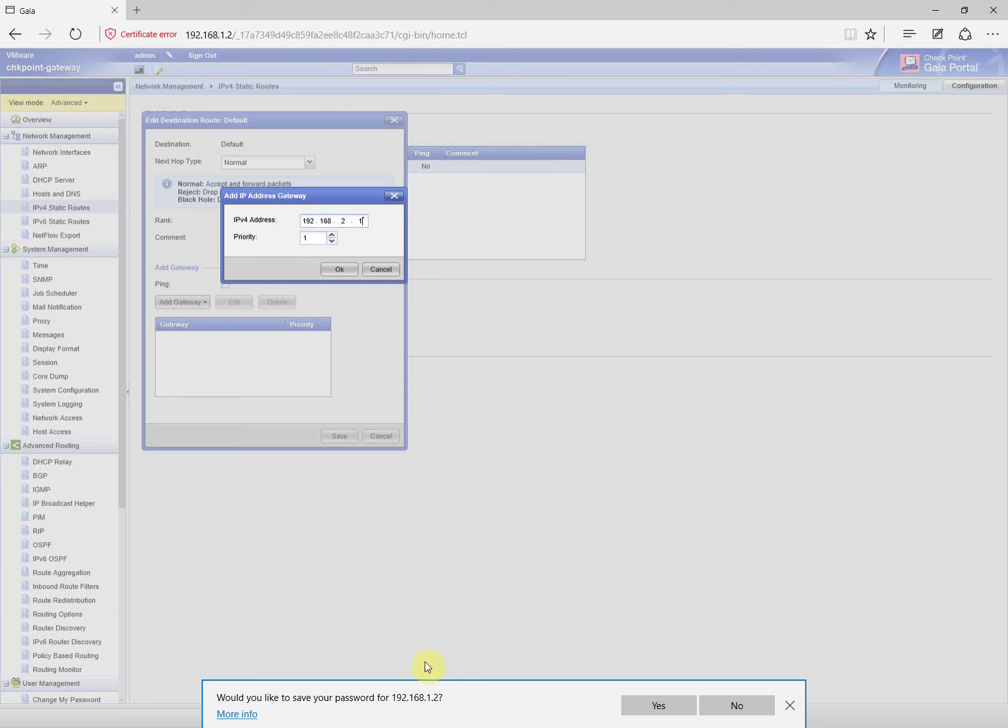
pyautogui.click(490, 702)
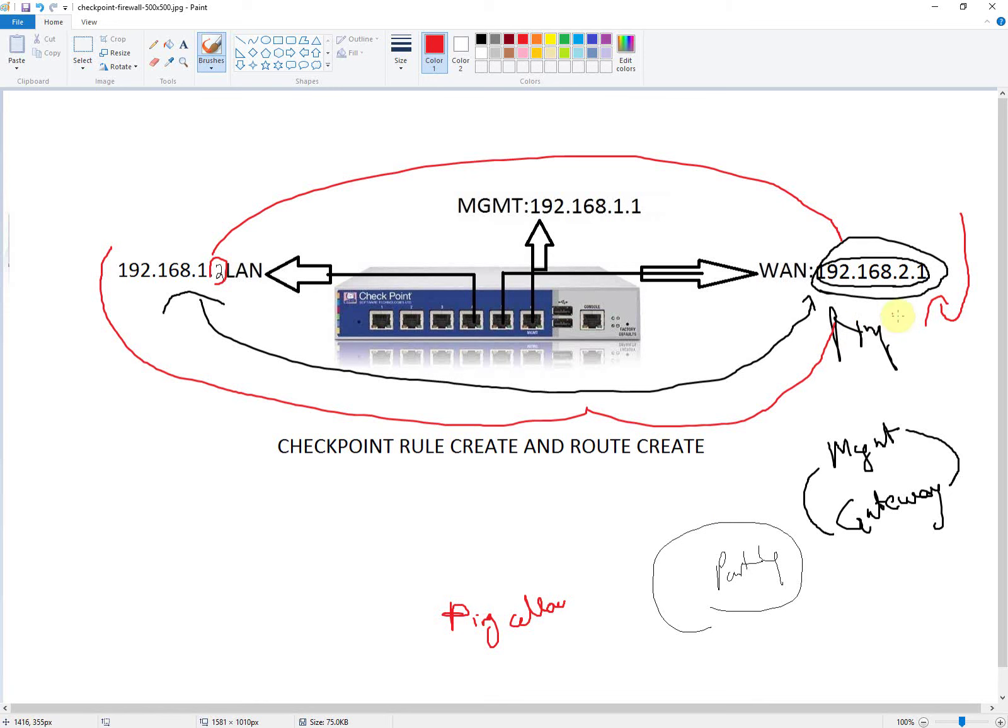
# Step: Mark the WAN address 192.168.2.1 in red on the diagram and exit the VM full-screen
pyautogui.moveTo(831, 153)
pyautogui.mouseDown()
pyautogui.moveTo(890, 201)
pyautogui.moveTo(903, 181)
pyautogui.mouseUp()
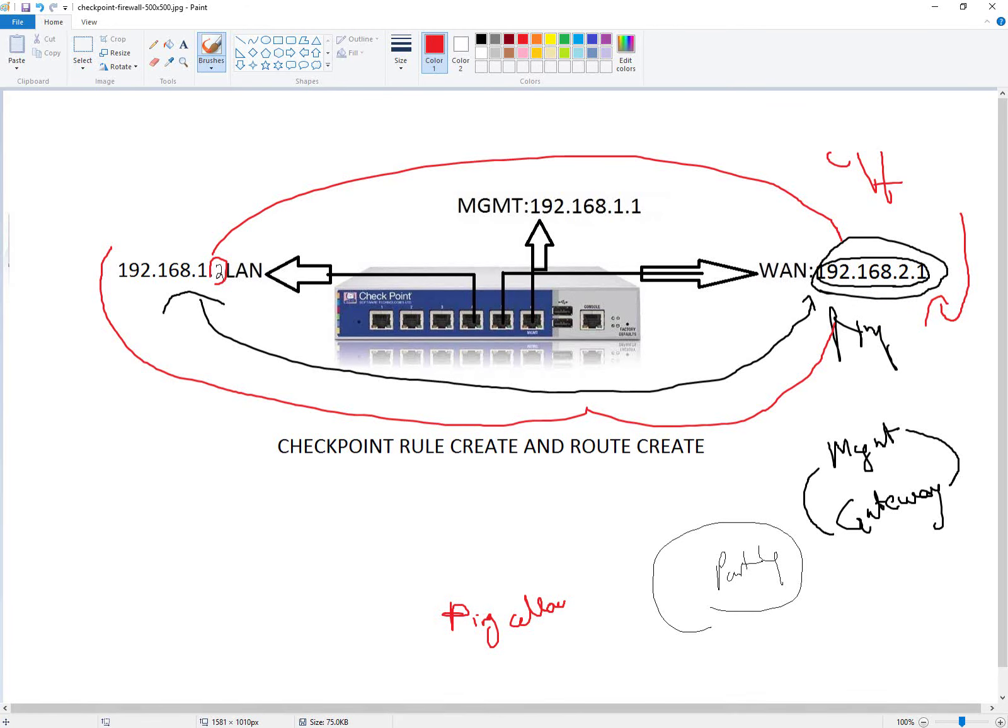
pyautogui.moveTo(510, 725)
pyautogui.click(668, 675)
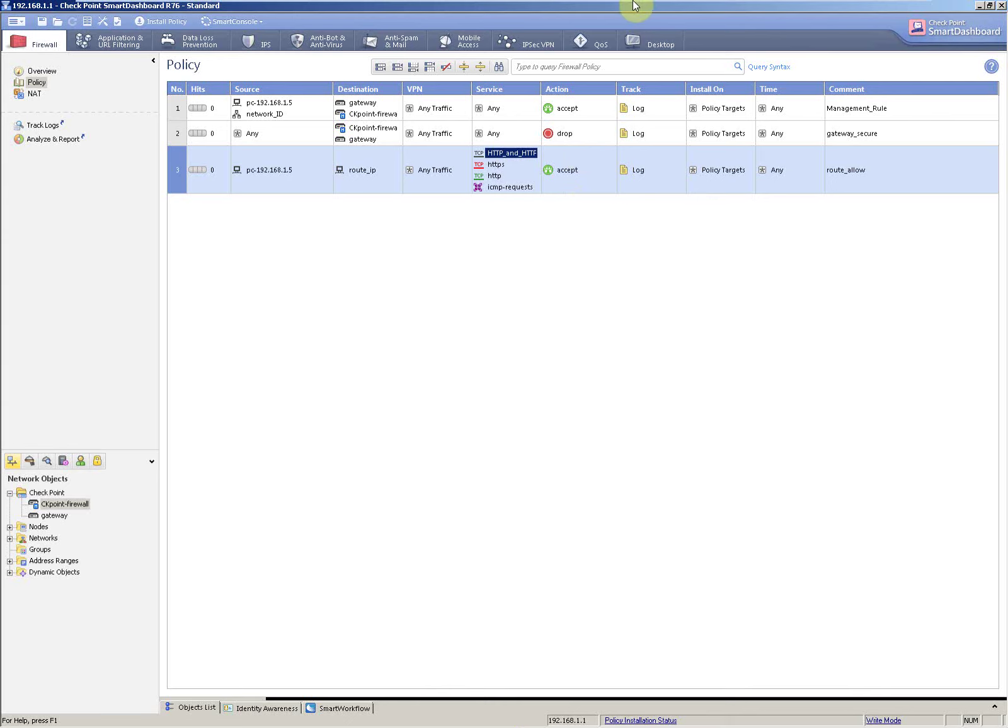
pyautogui.moveTo(846, 6)
pyautogui.click(882, 7)
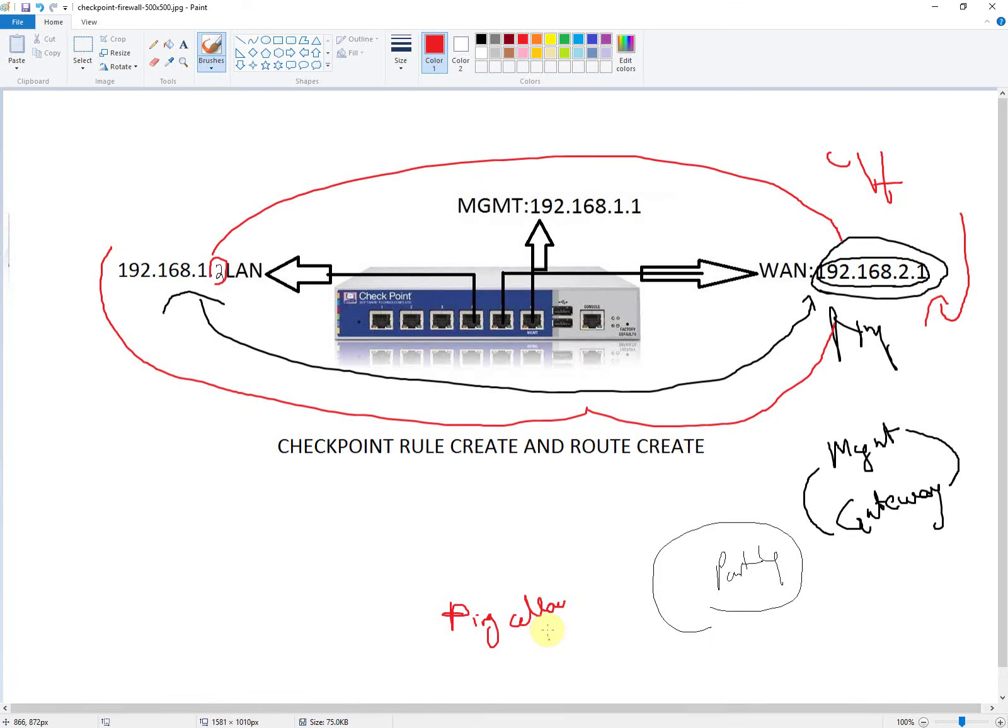
pyautogui.moveTo(571, 725)
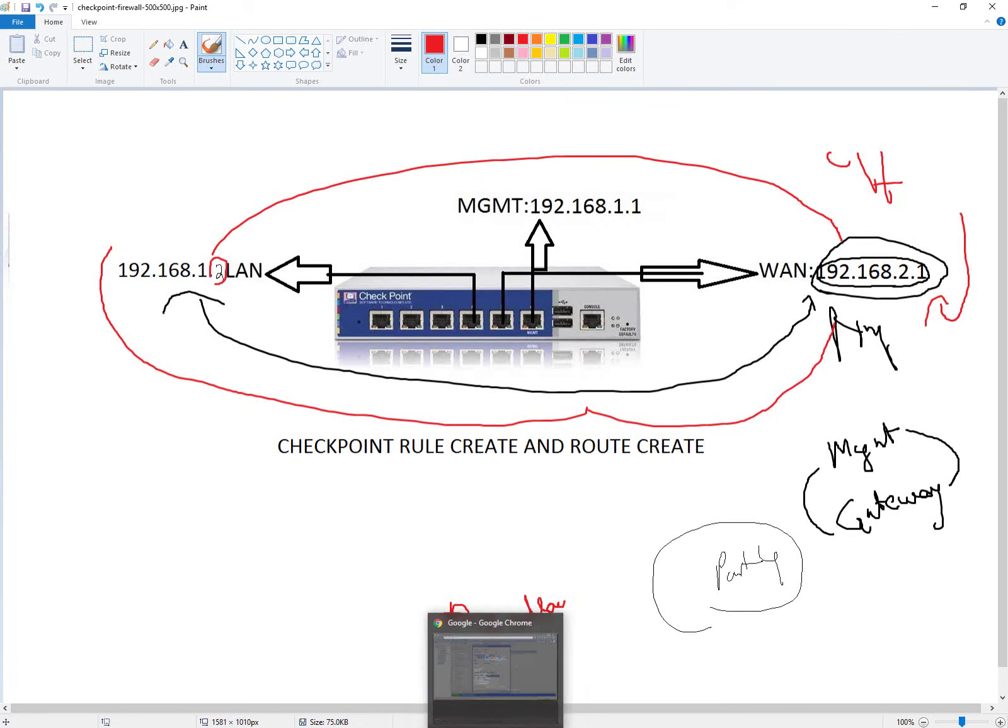
# Step: Confirm gateway 192.168.2.1, save the Default route and apply the static route configuration
pyautogui.click(362, 671)
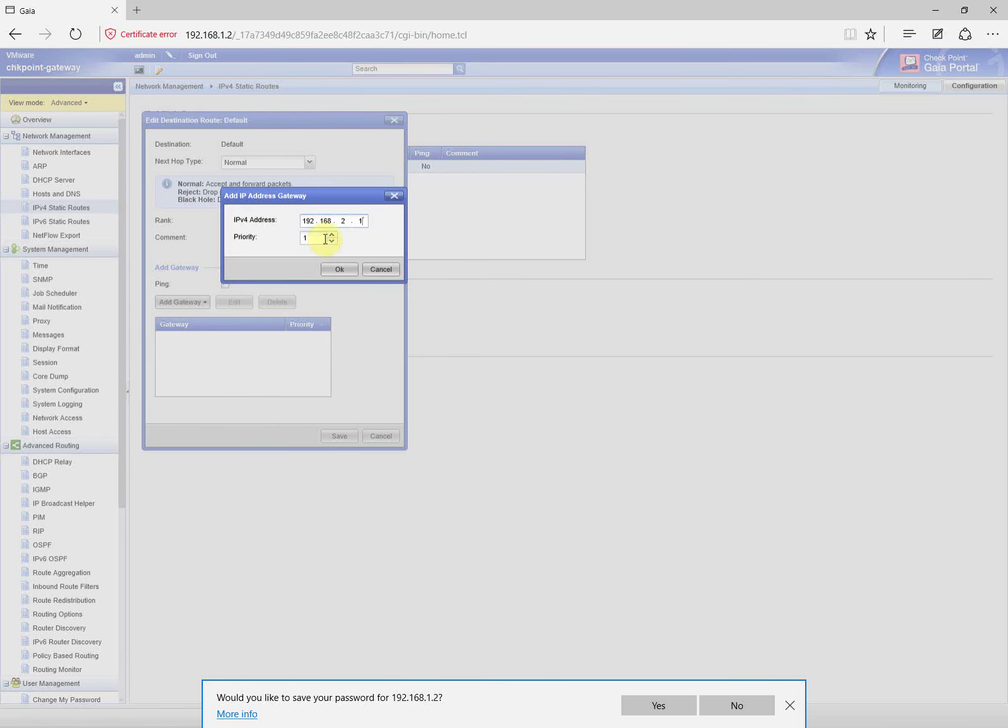
pyautogui.click(346, 271)
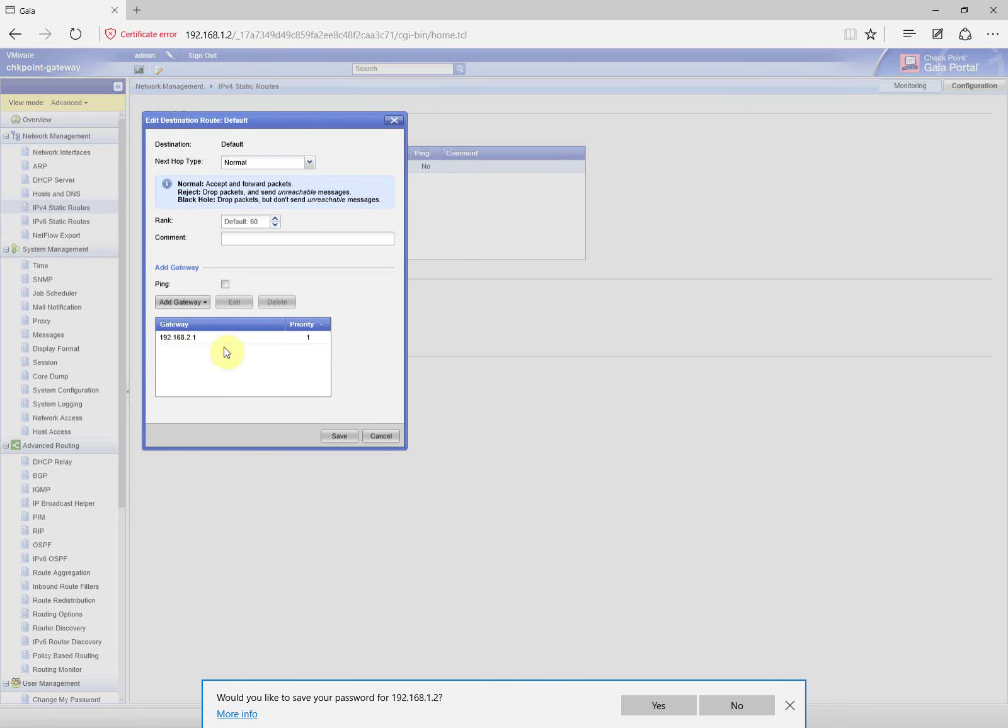
pyautogui.click(346, 437)
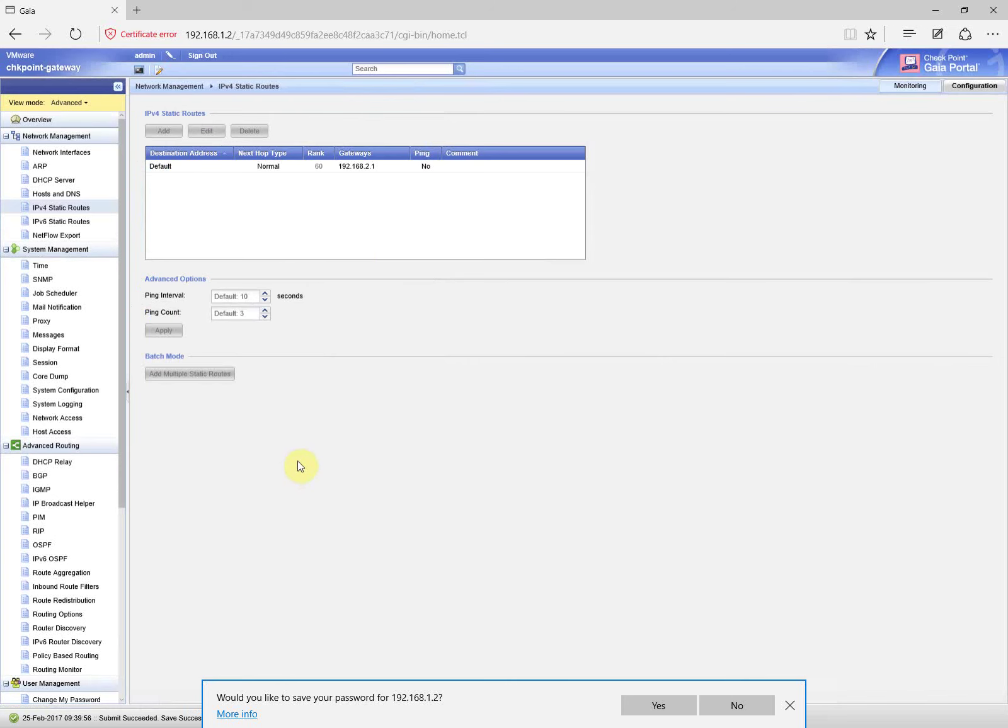
pyautogui.click(167, 332)
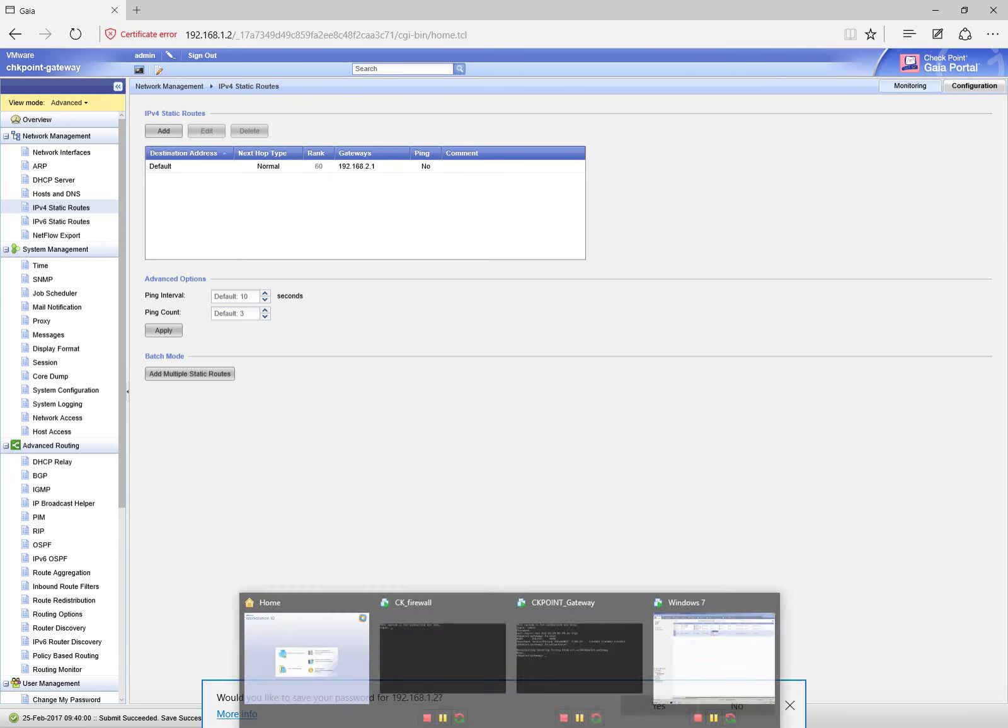
# Step: Verify the firewall policies without QoS, accept the Rules Verified OK result, then start Install Policy
pyautogui.click(713, 639)
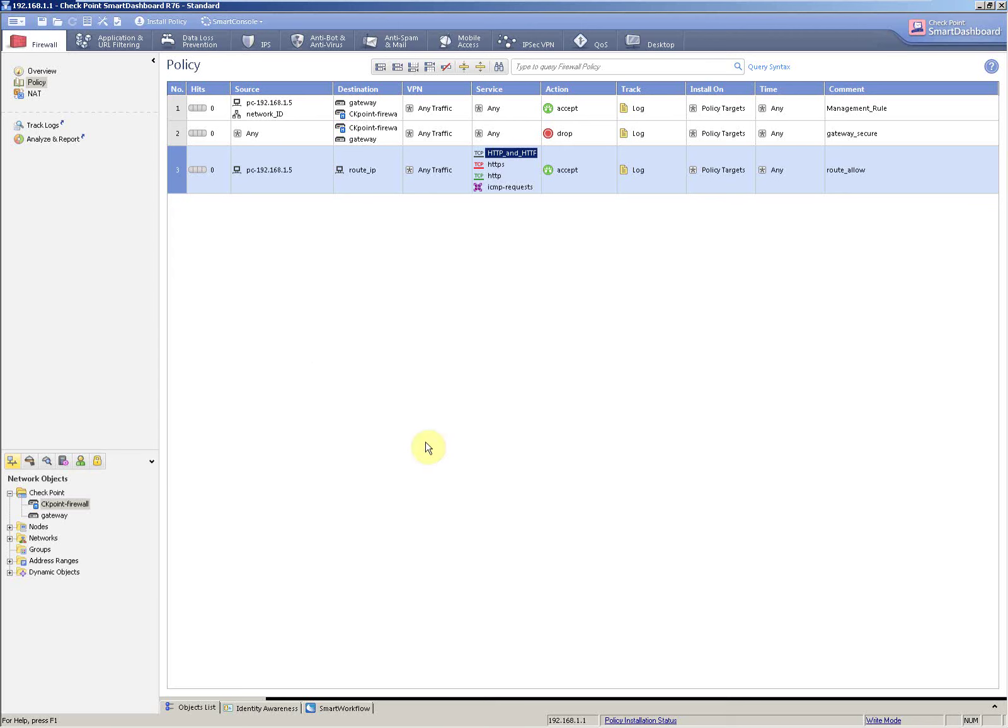
pyautogui.click(117, 23)
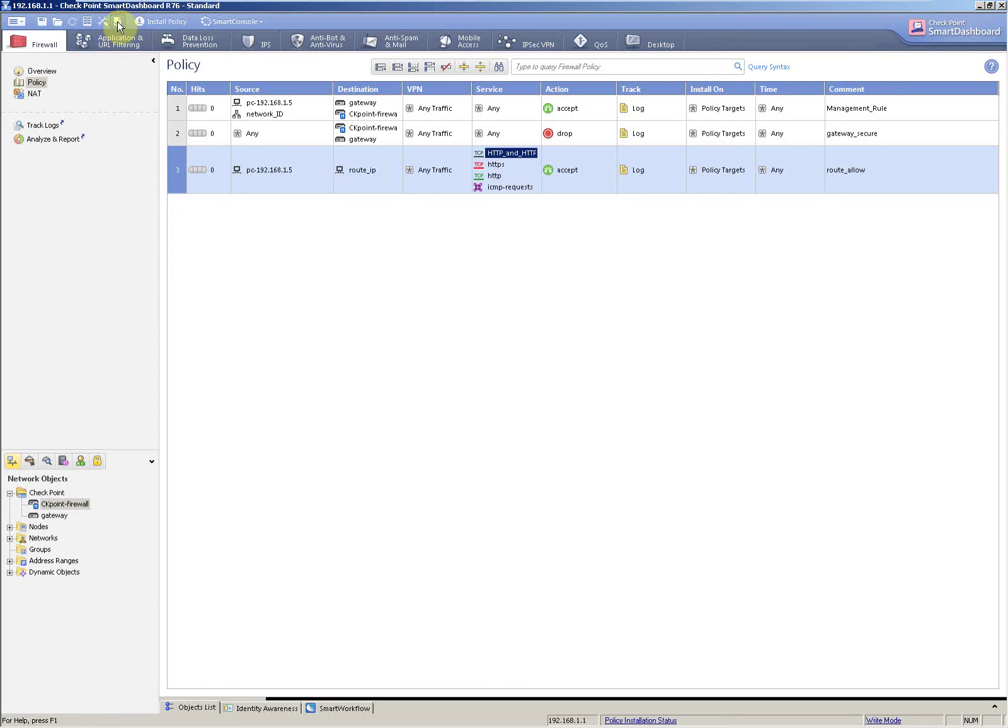
pyautogui.click(452, 364)
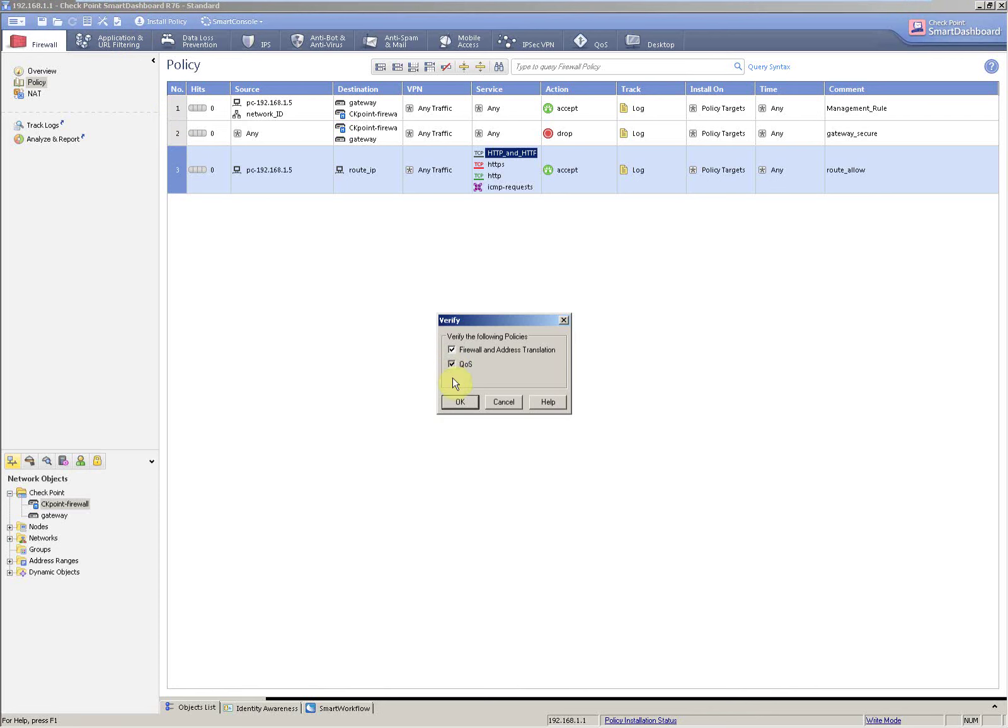
pyautogui.click(459, 403)
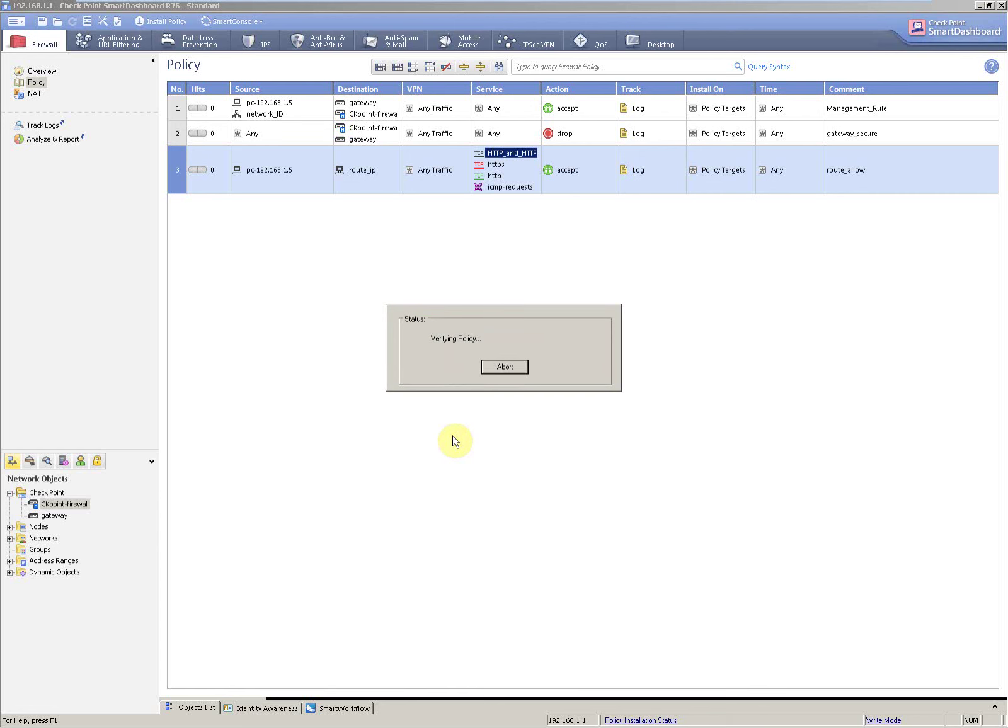
pyautogui.click(578, 473)
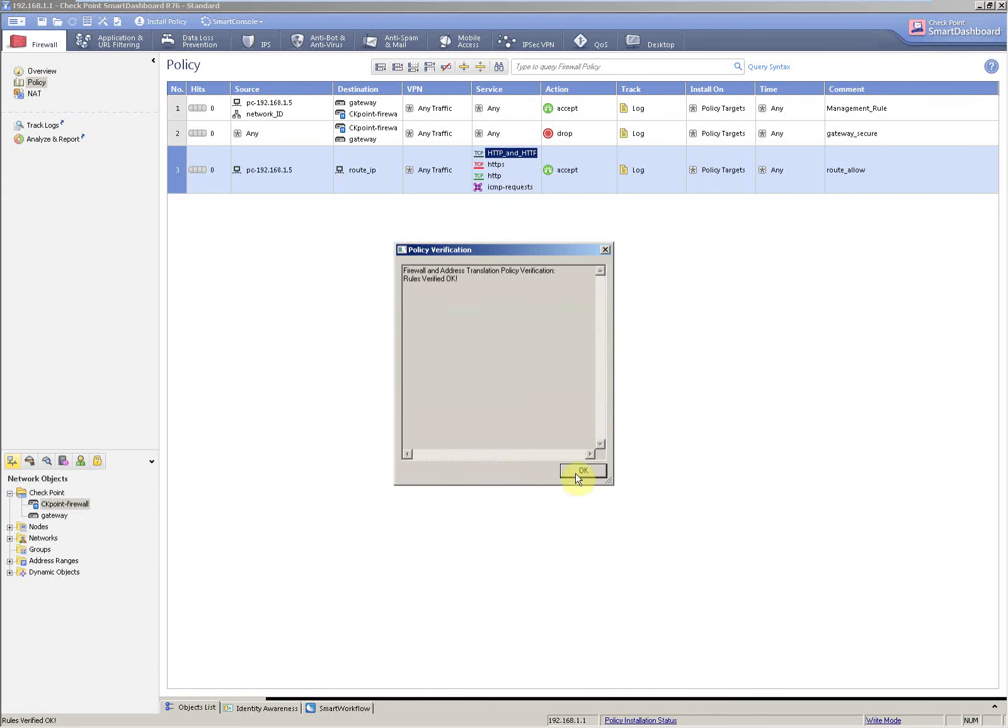
pyautogui.click(175, 22)
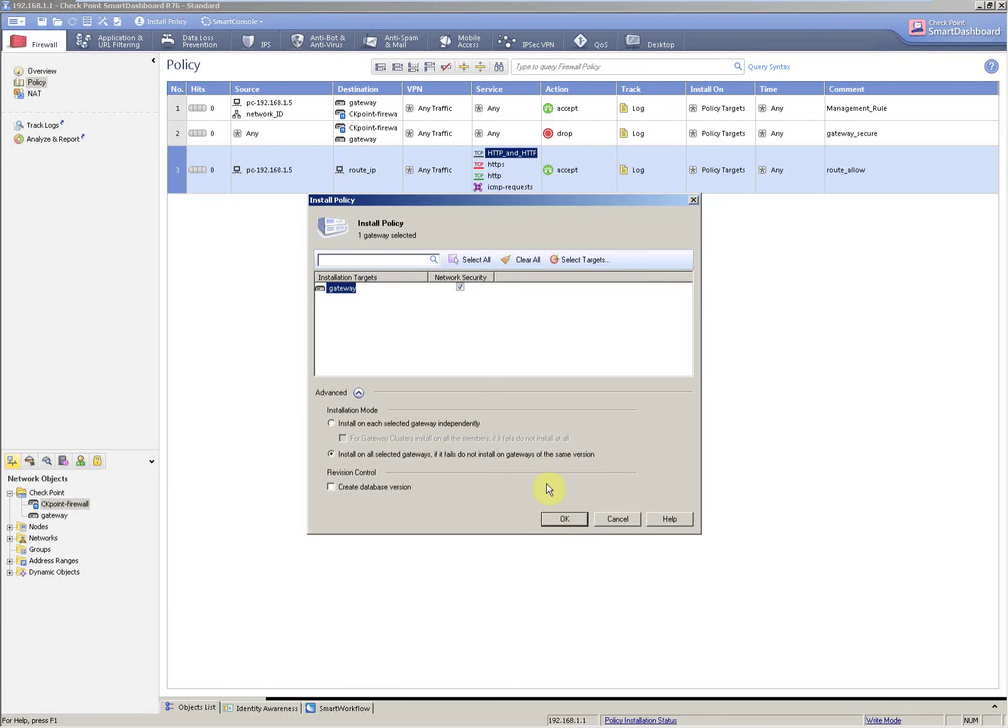
# Step: Install the Standard policy on the gateway and close the finished installation window
pyautogui.click(565, 520)
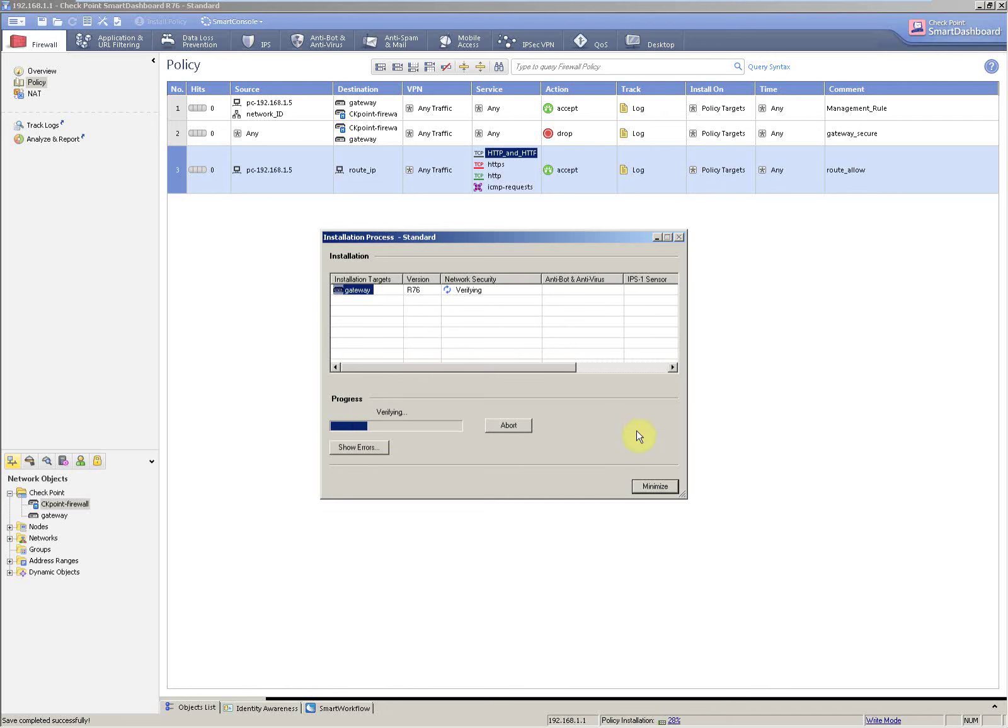
pyautogui.moveTo(602, 5)
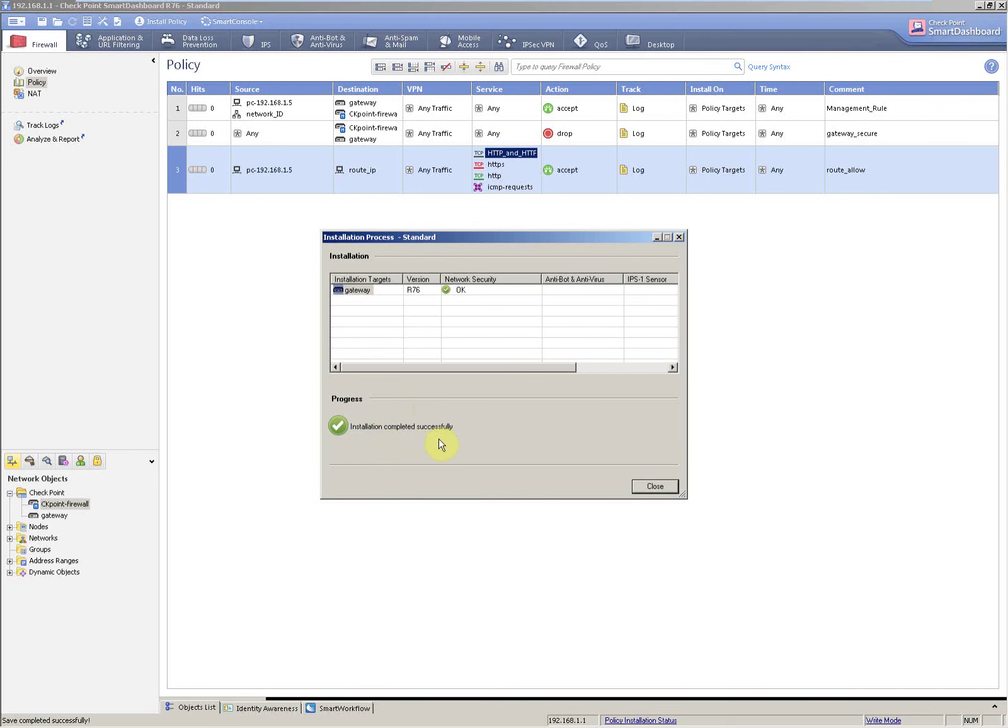
pyautogui.click(659, 486)
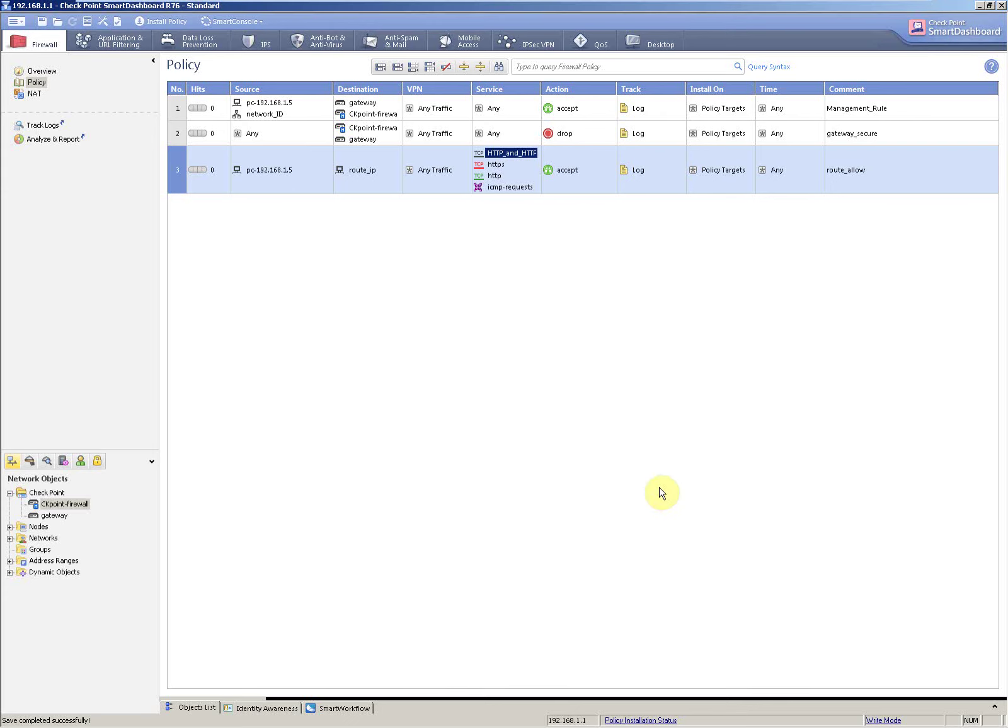
# Step: Re-run ping 192.168.2.1 in the command prompt, then return to SmartDashboard
pyautogui.hotkey('alt', 'Tab')
pyautogui.press('Up')
pyautogui.press('Return')
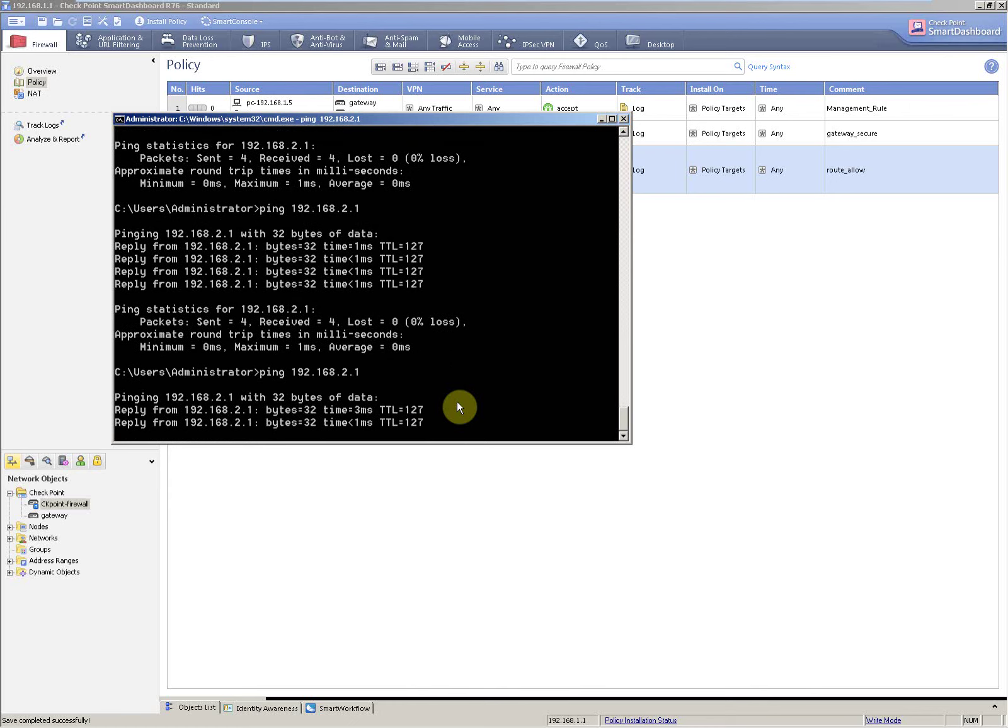
pyautogui.click(463, 581)
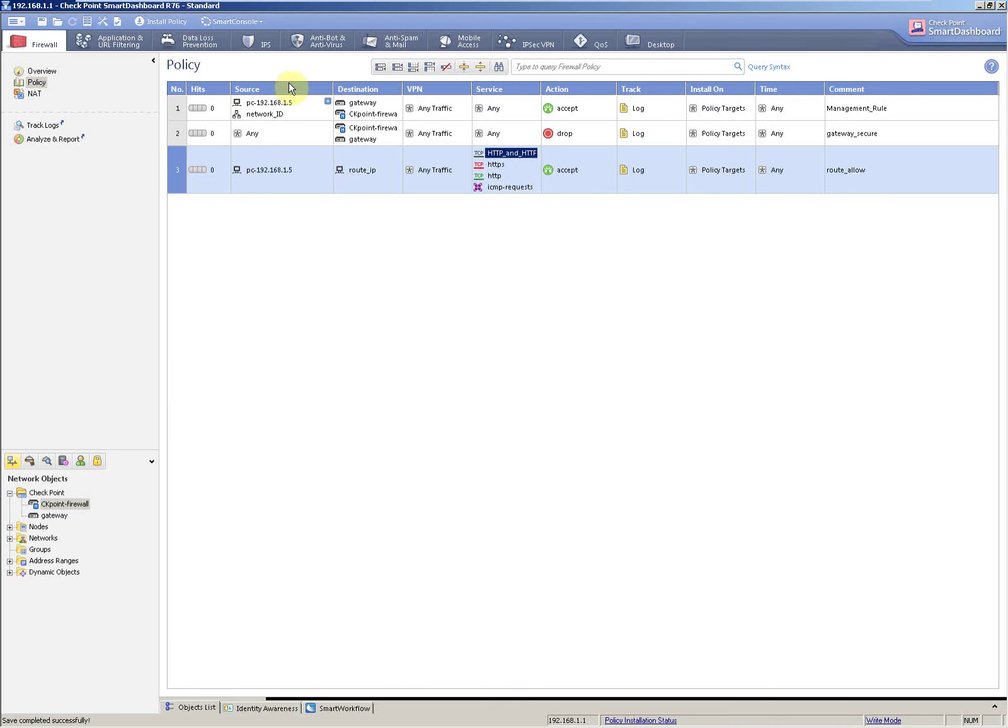
# Step: Launch SmartView Tracker from the SmartConsole menu and bring its fw.log records window forward
pyautogui.click(259, 24)
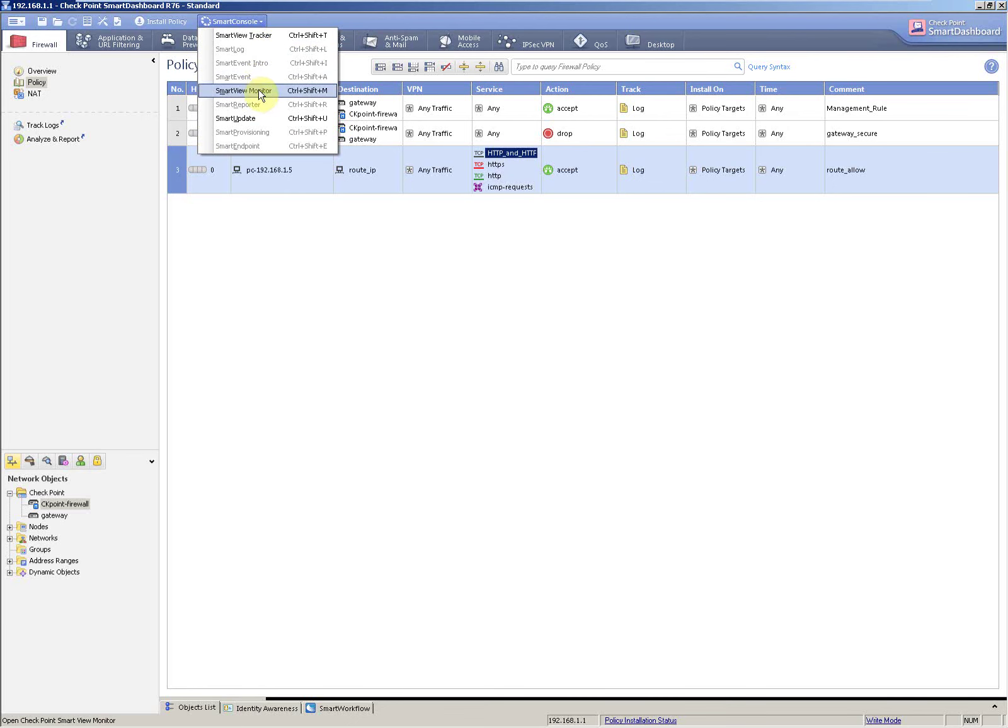
pyautogui.click(258, 40)
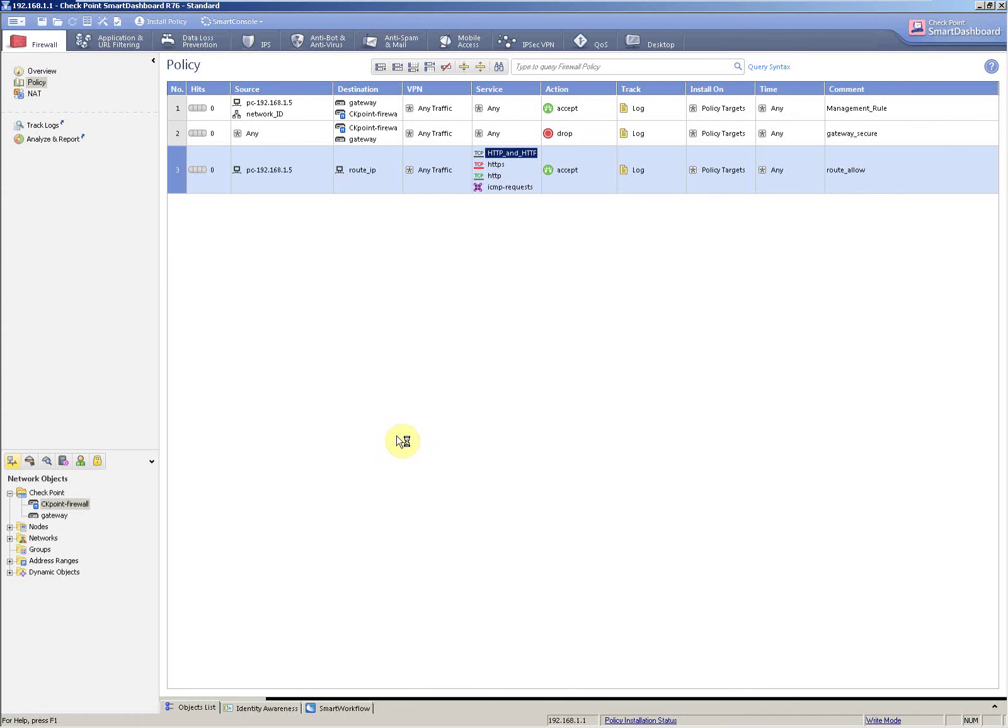
pyautogui.moveTo(677, 5)
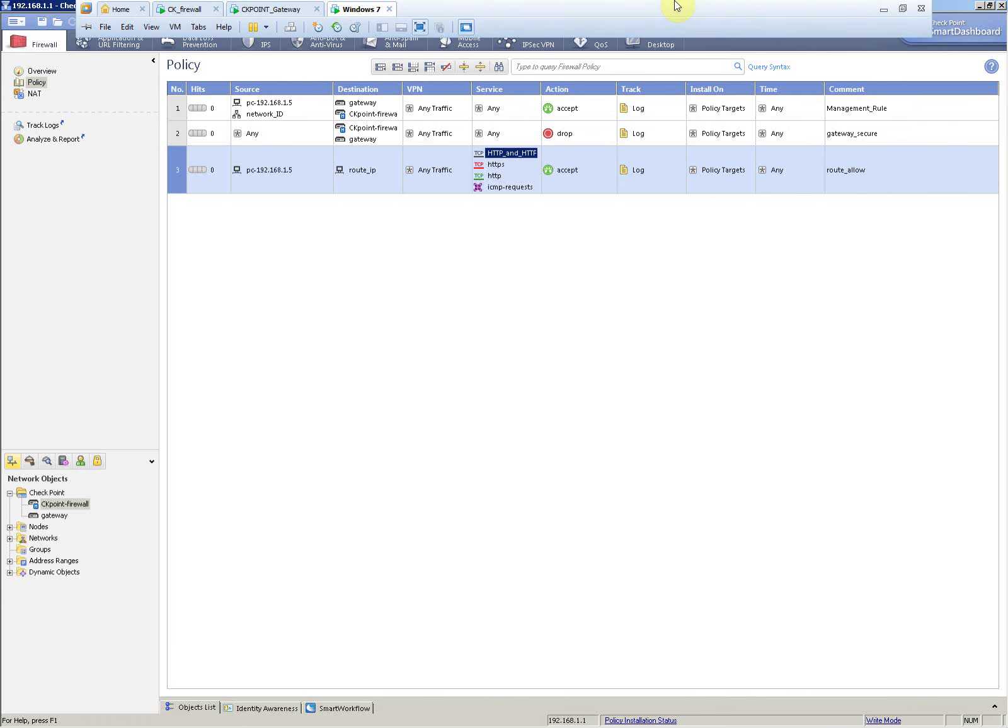
pyautogui.click(242, 21)
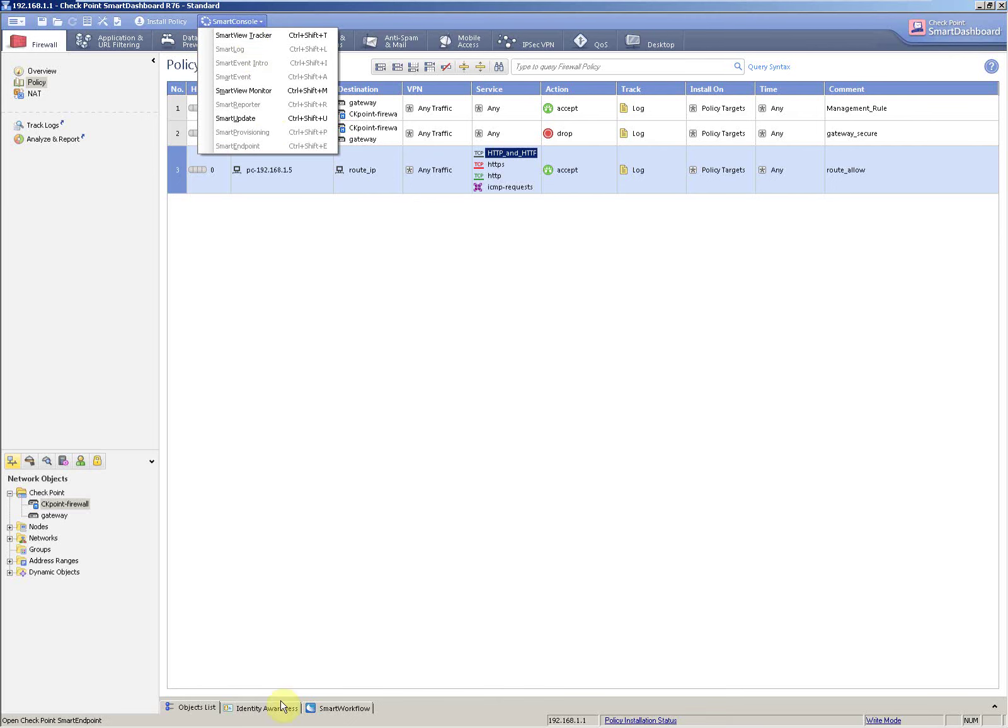
pyautogui.click(263, 718)
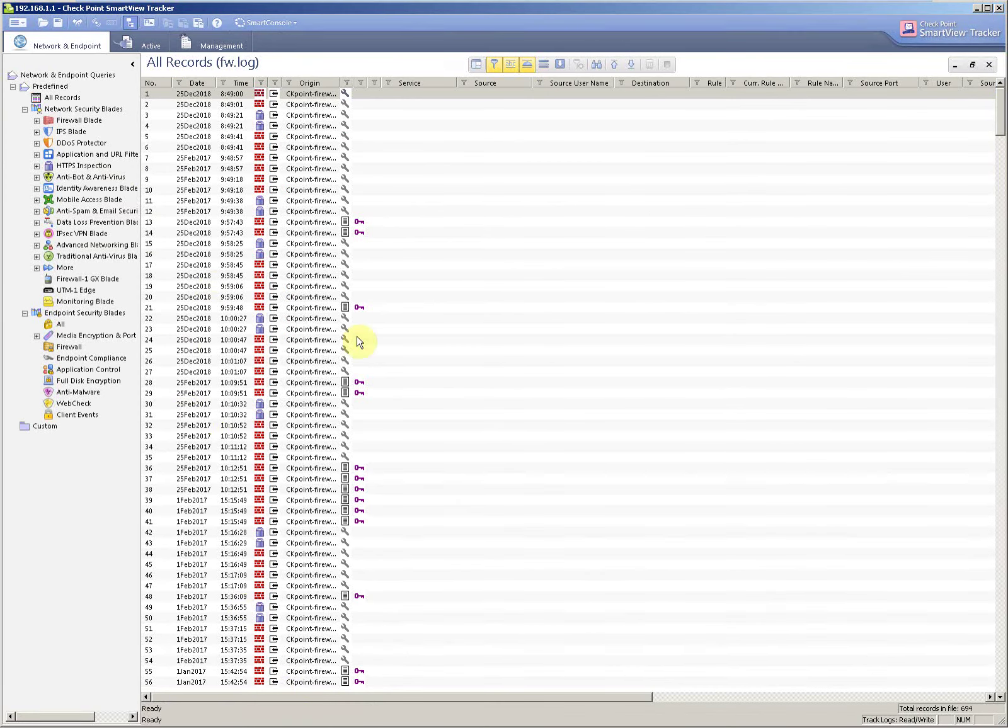
# Step: Jump to the bottom of fw.log so record 692 shows pc-192.168.1.5 to route_ip matched by rule 3
pyautogui.click(632, 65)
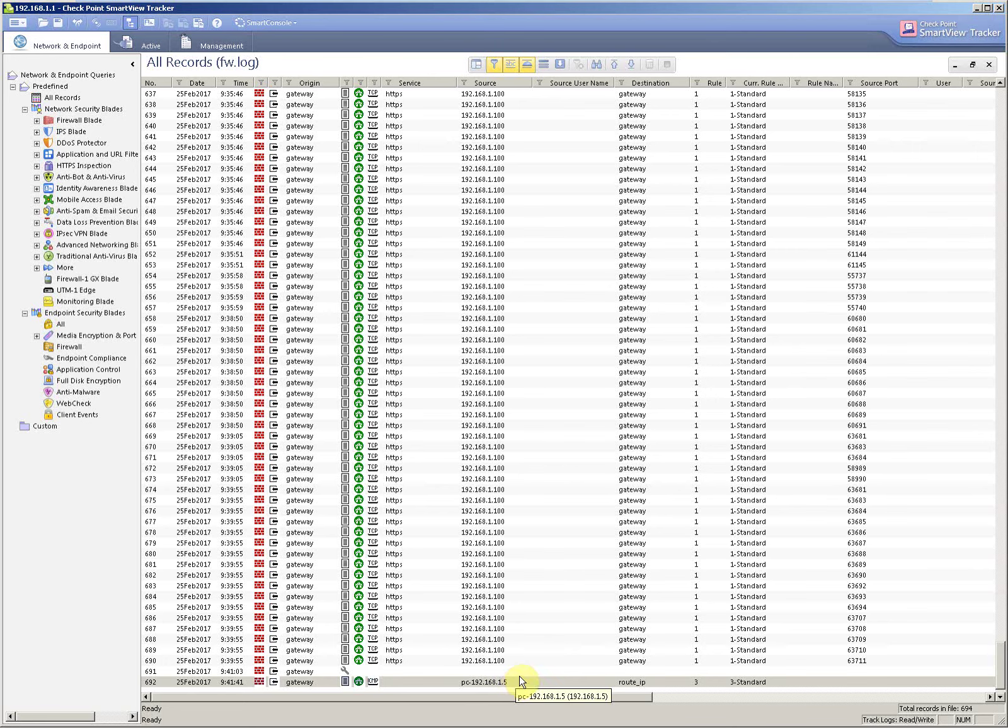
pyautogui.moveTo(727, 6)
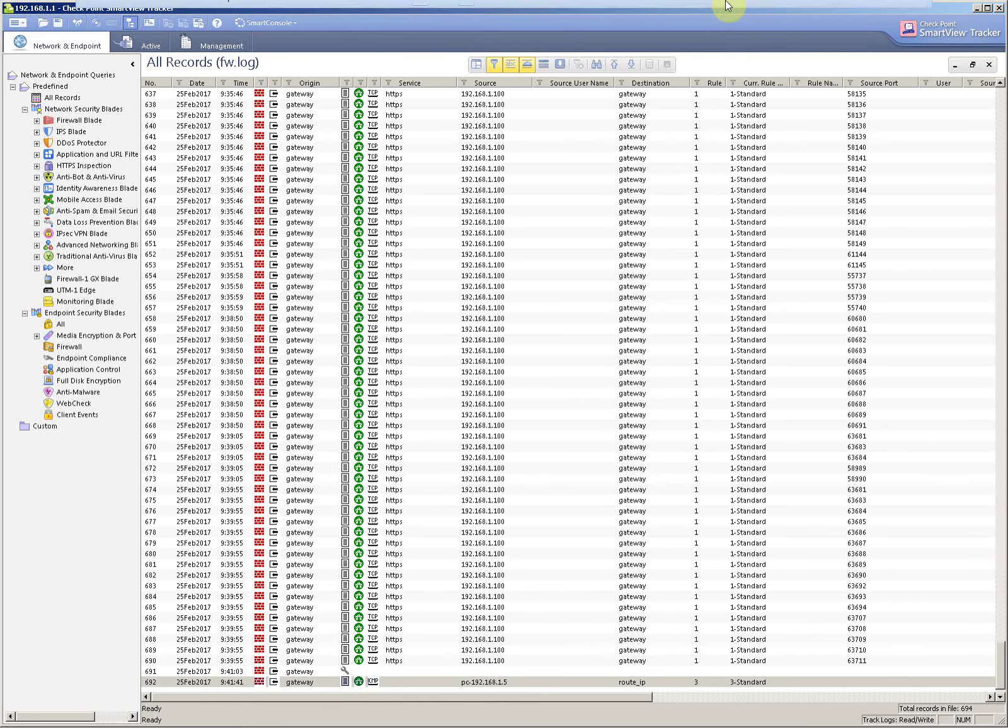